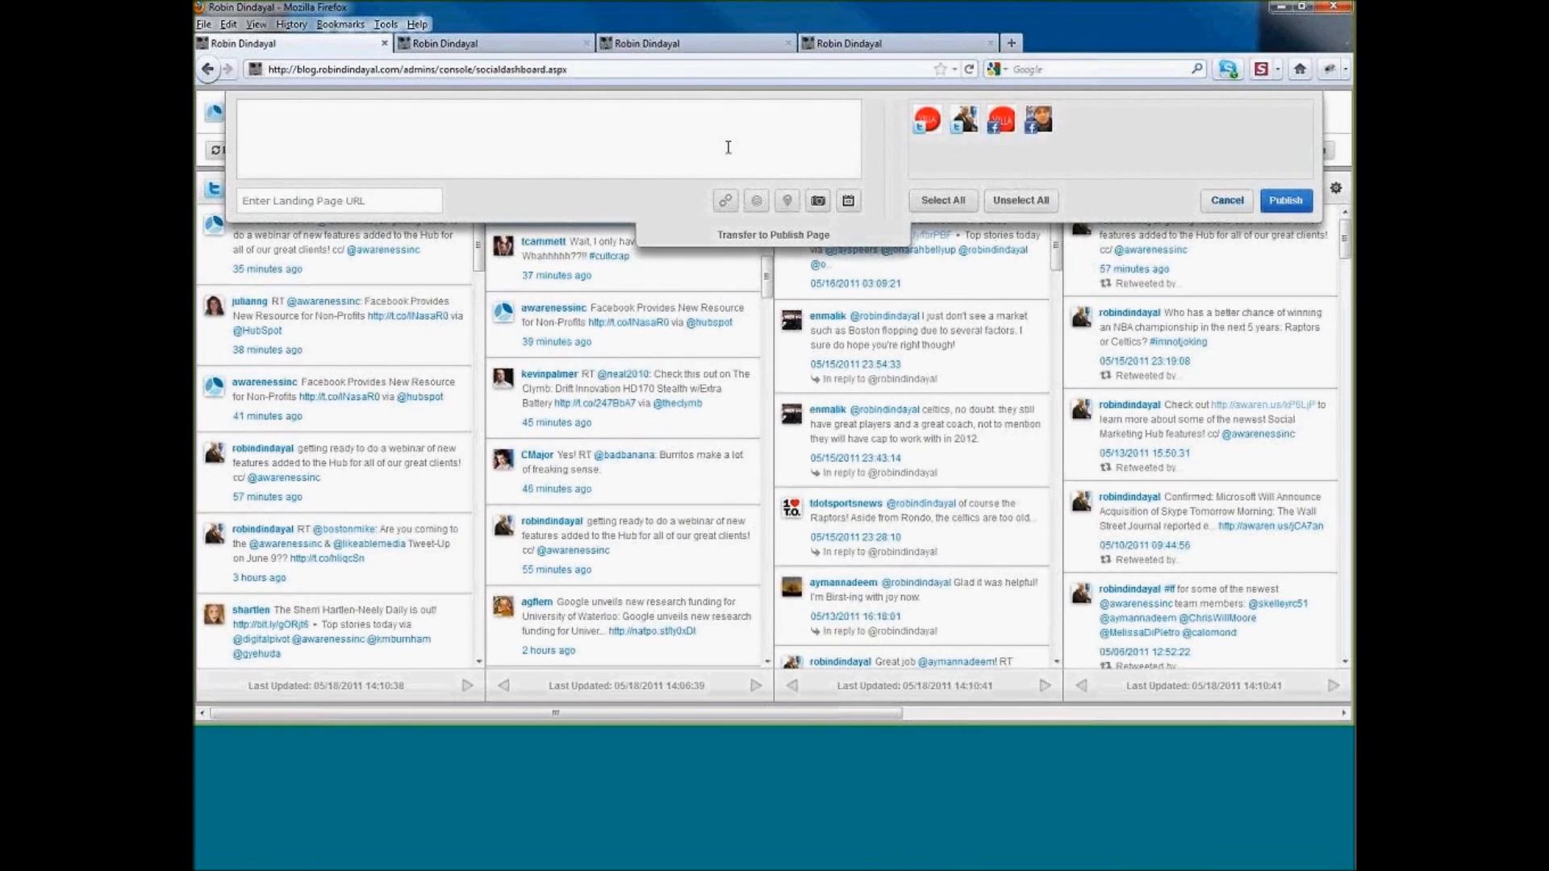
# - Select both Twitter channels as destinations for the quick publish message
pyautogui.click(928, 125)
pyautogui.click(961, 129)
pyautogui.click(928, 122)
pyautogui.click(962, 131)
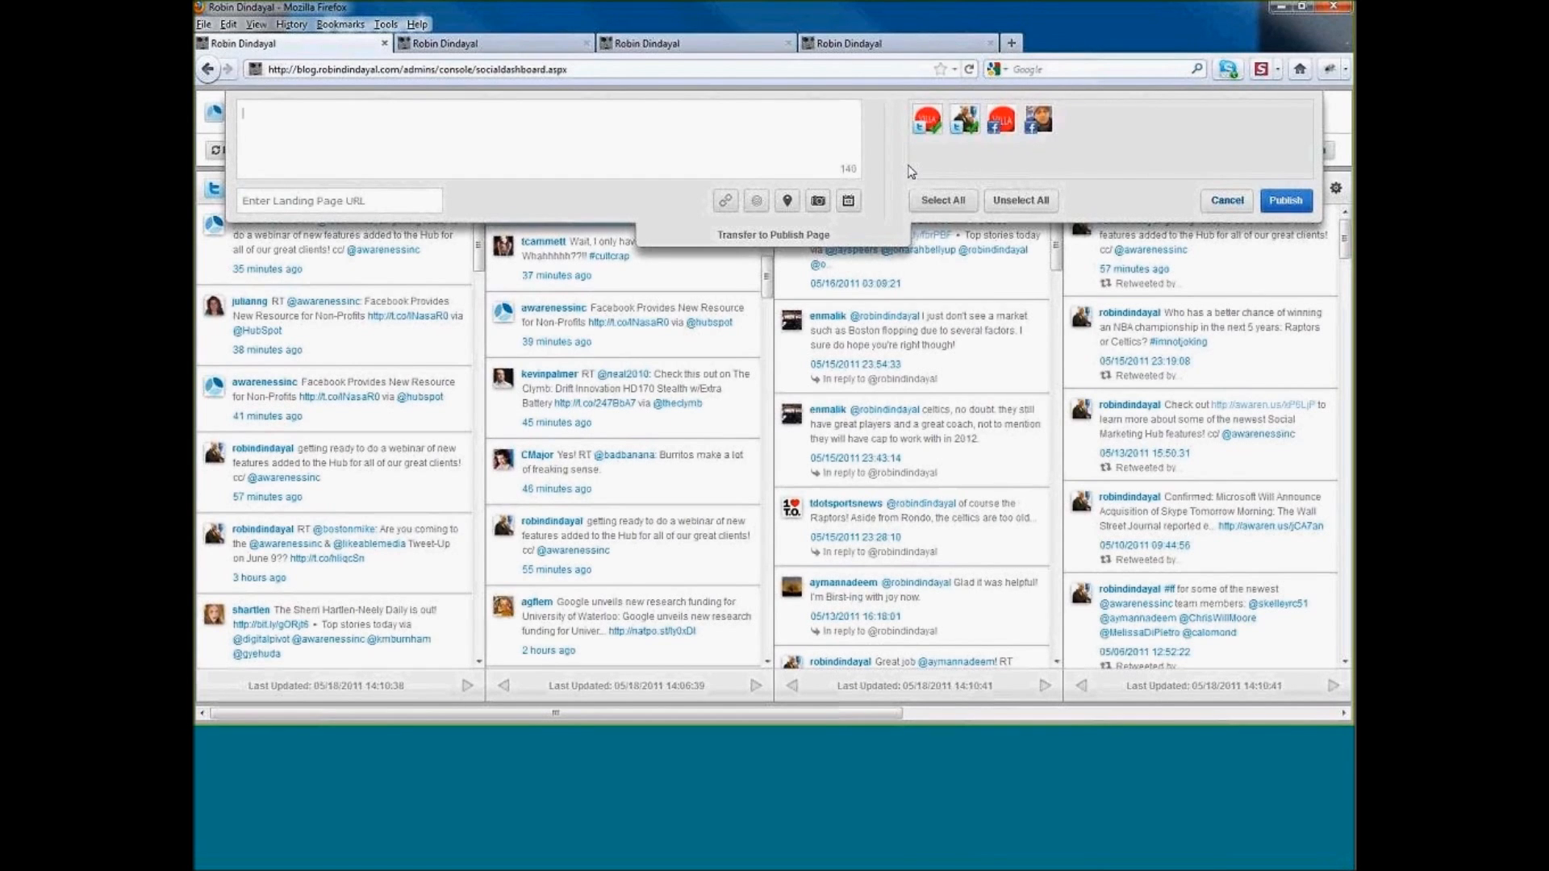
# - Refresh the health check of the Circuit Villa on Facebook channel in Channel Management
pyautogui.click(487, 42)
pyautogui.click(637, 164)
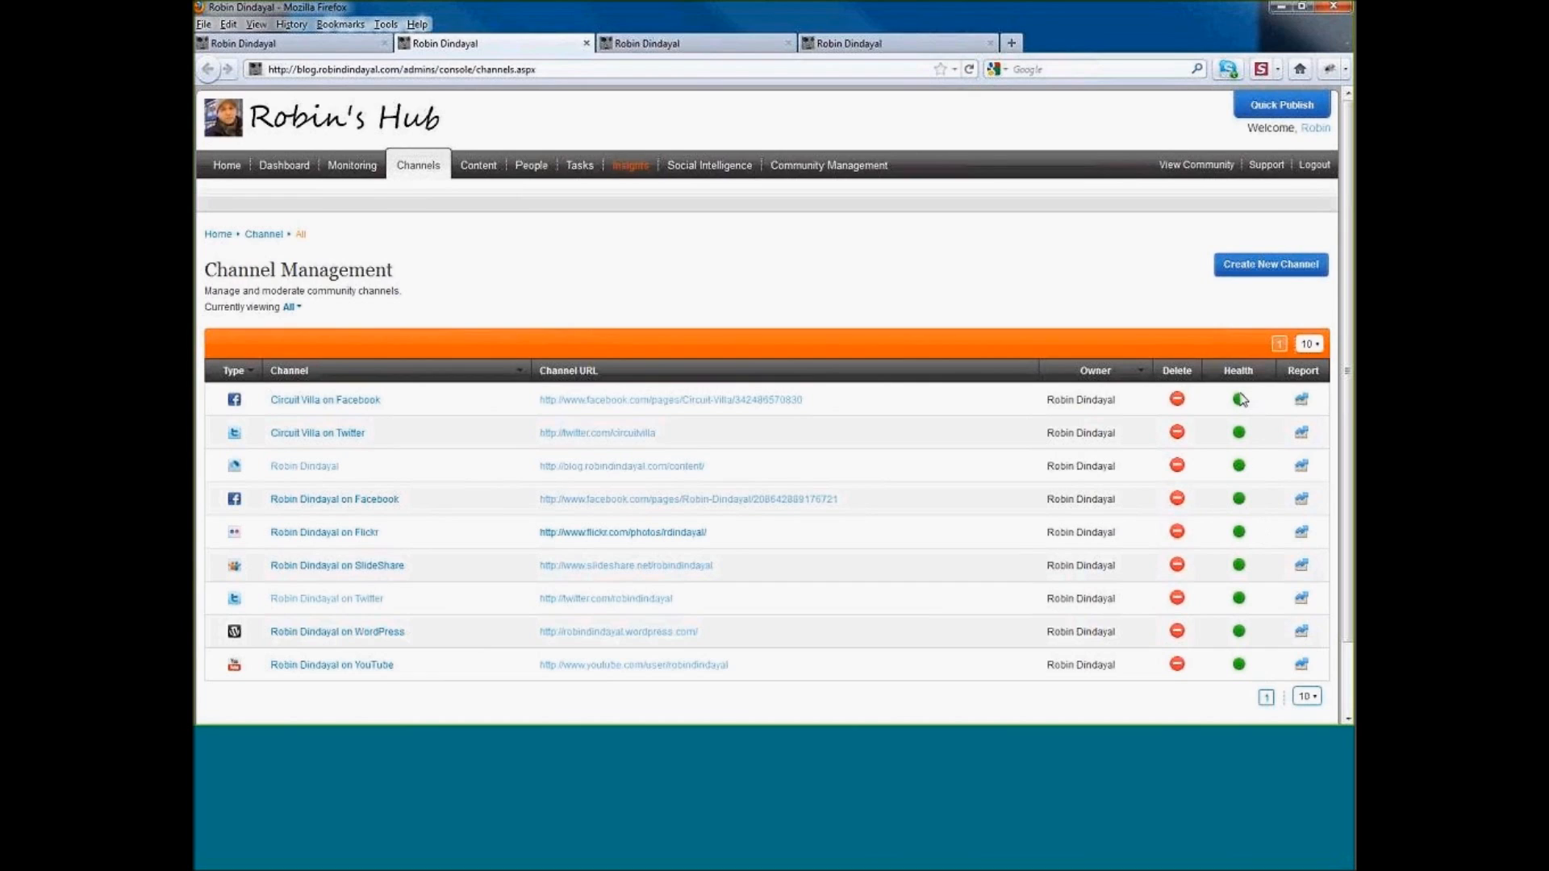
pyautogui.moveTo(1247, 408)
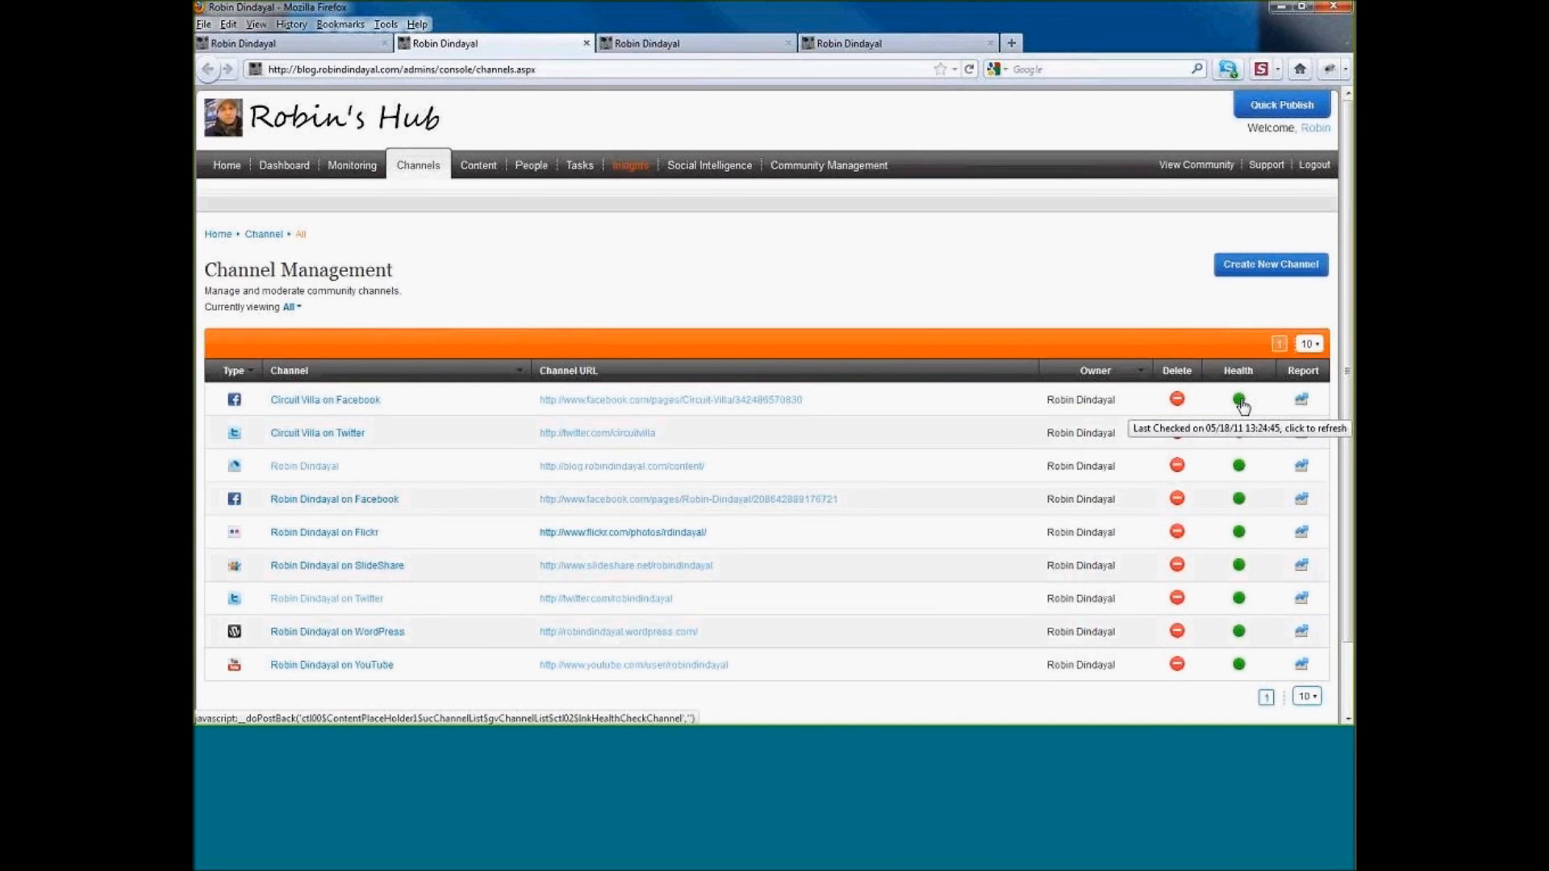
pyautogui.click(1239, 400)
pyautogui.click(1240, 404)
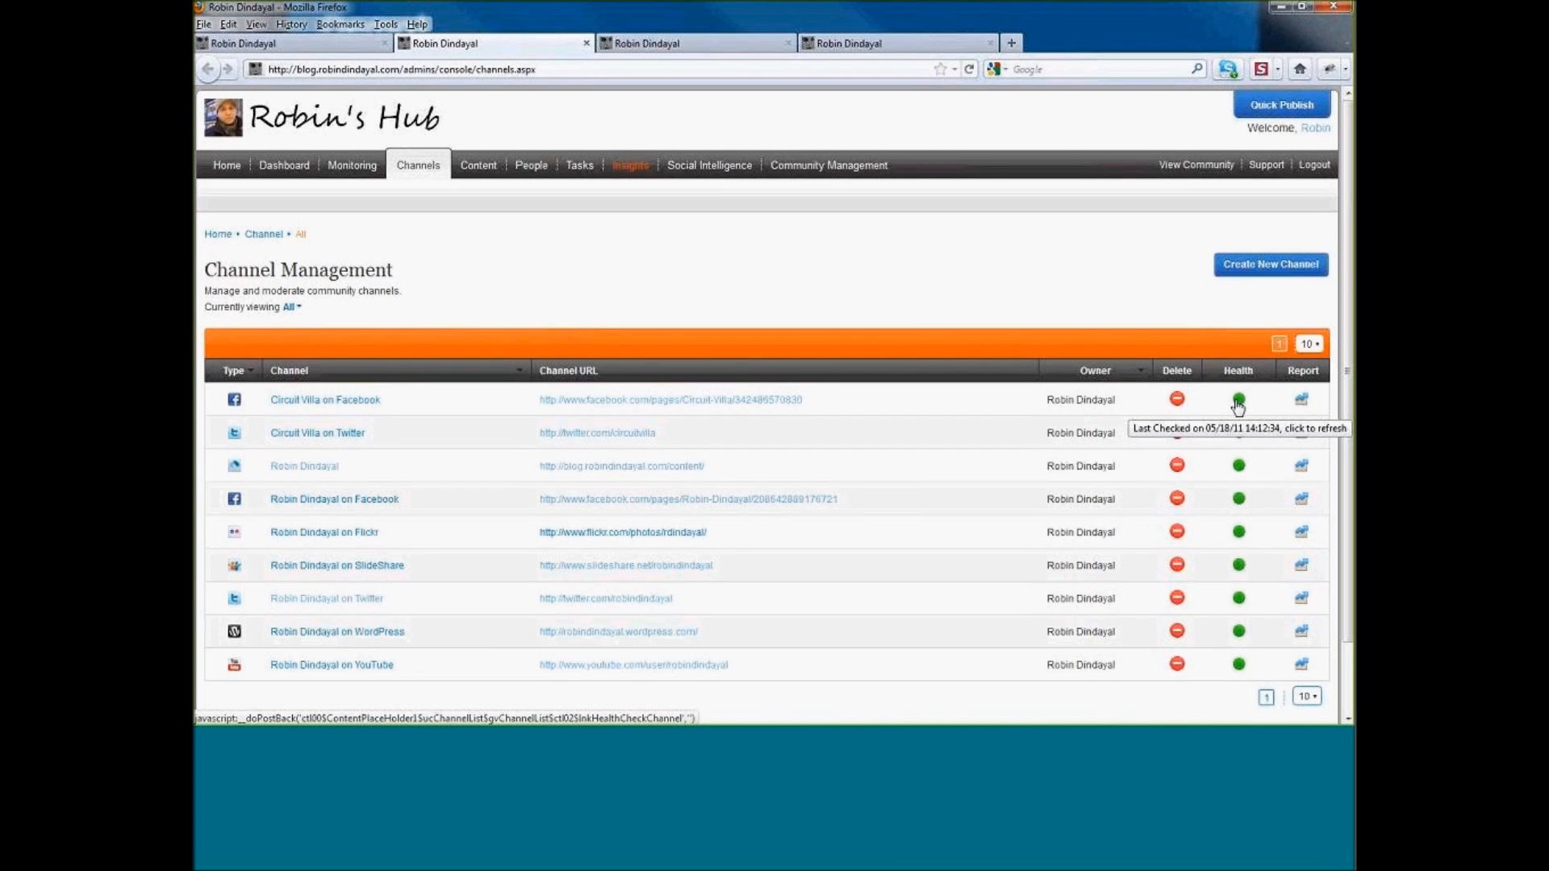
# - Set the time zone in the signed-in member's own profile to Africa/Cairo and save the profile
pyautogui.click(636, 43)
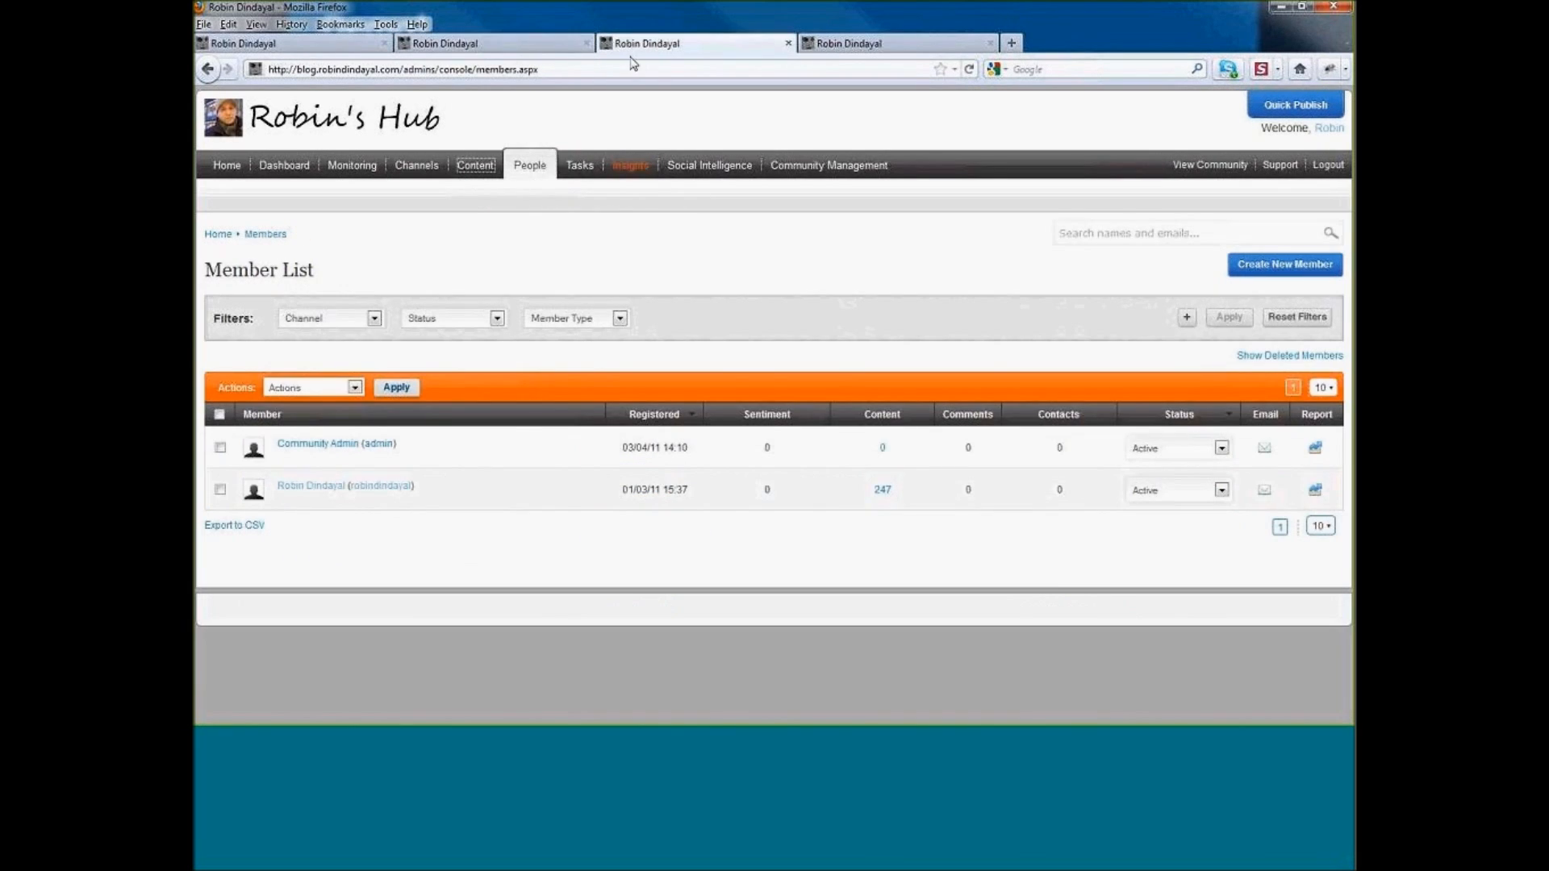
pyautogui.click(1328, 129)
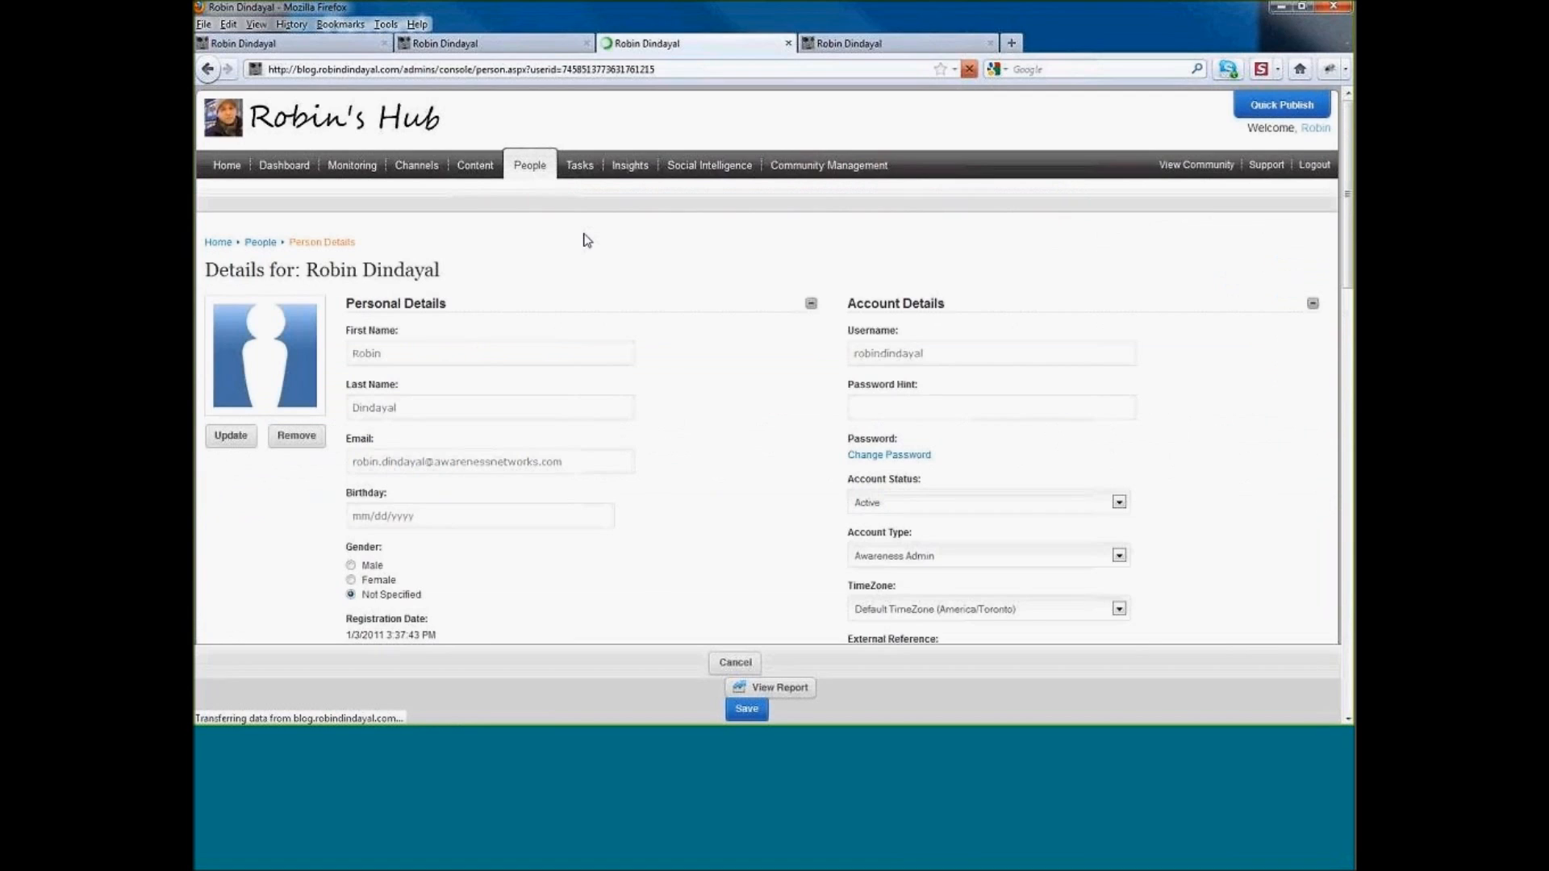
pyautogui.scroll(-5, 586, 239)
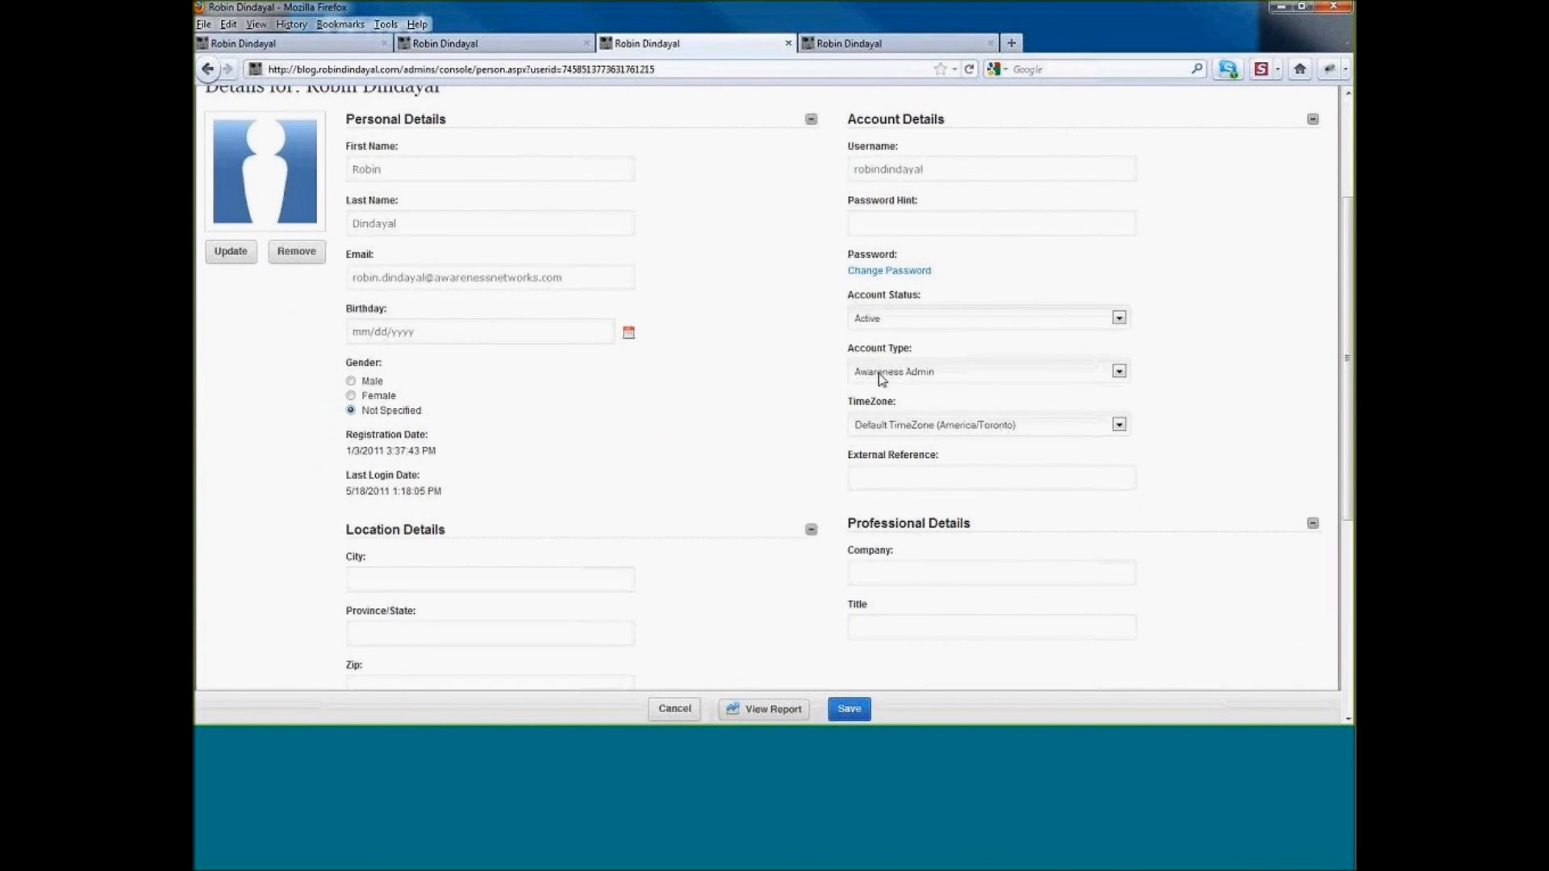
pyautogui.click(973, 428)
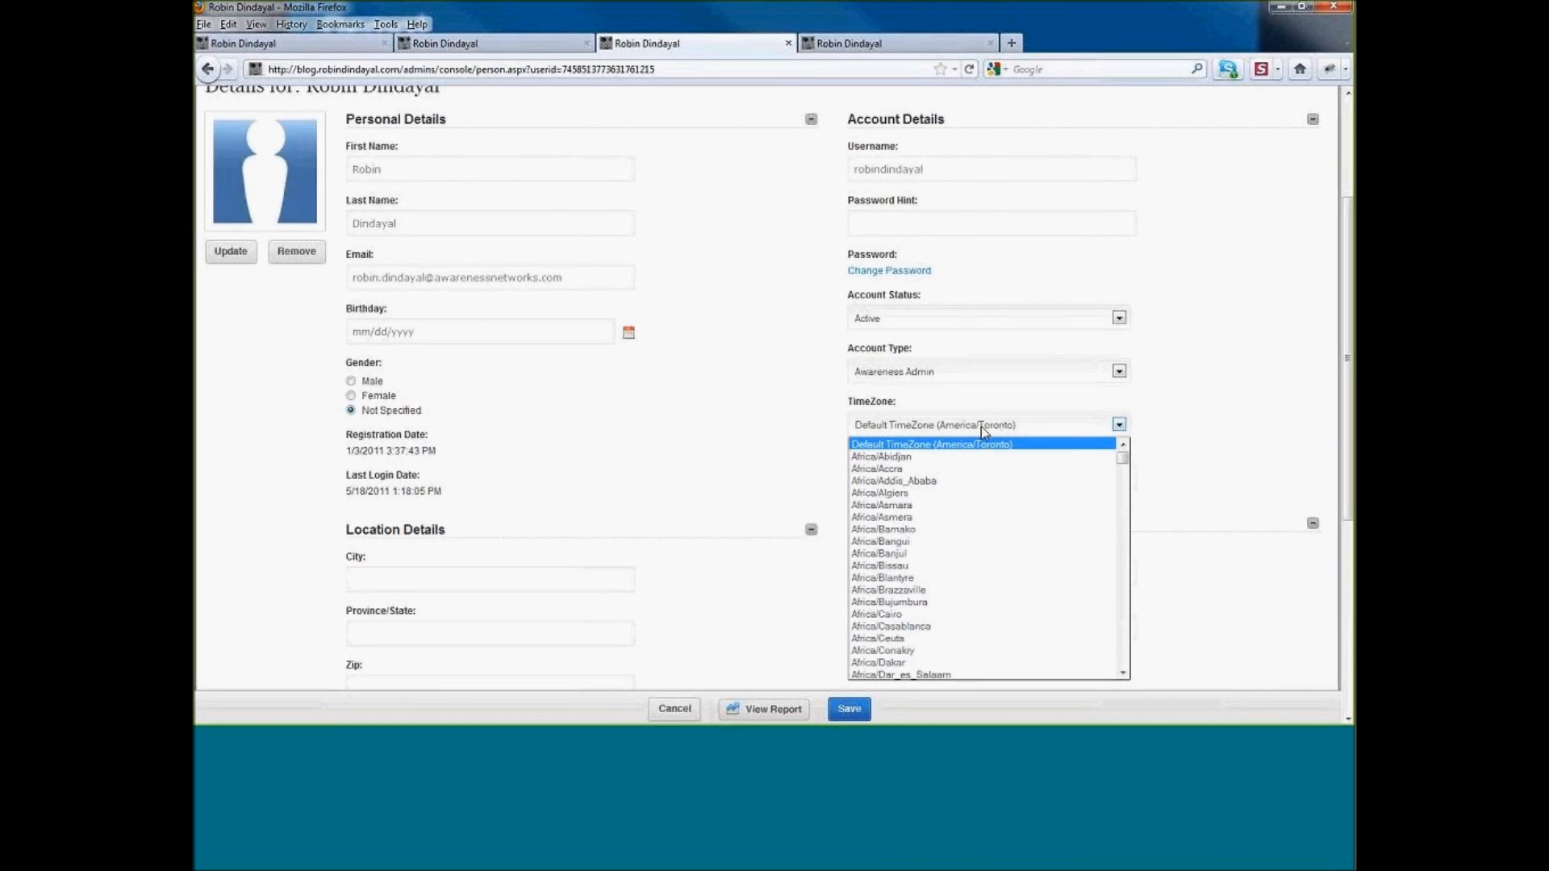
pyautogui.click(878, 614)
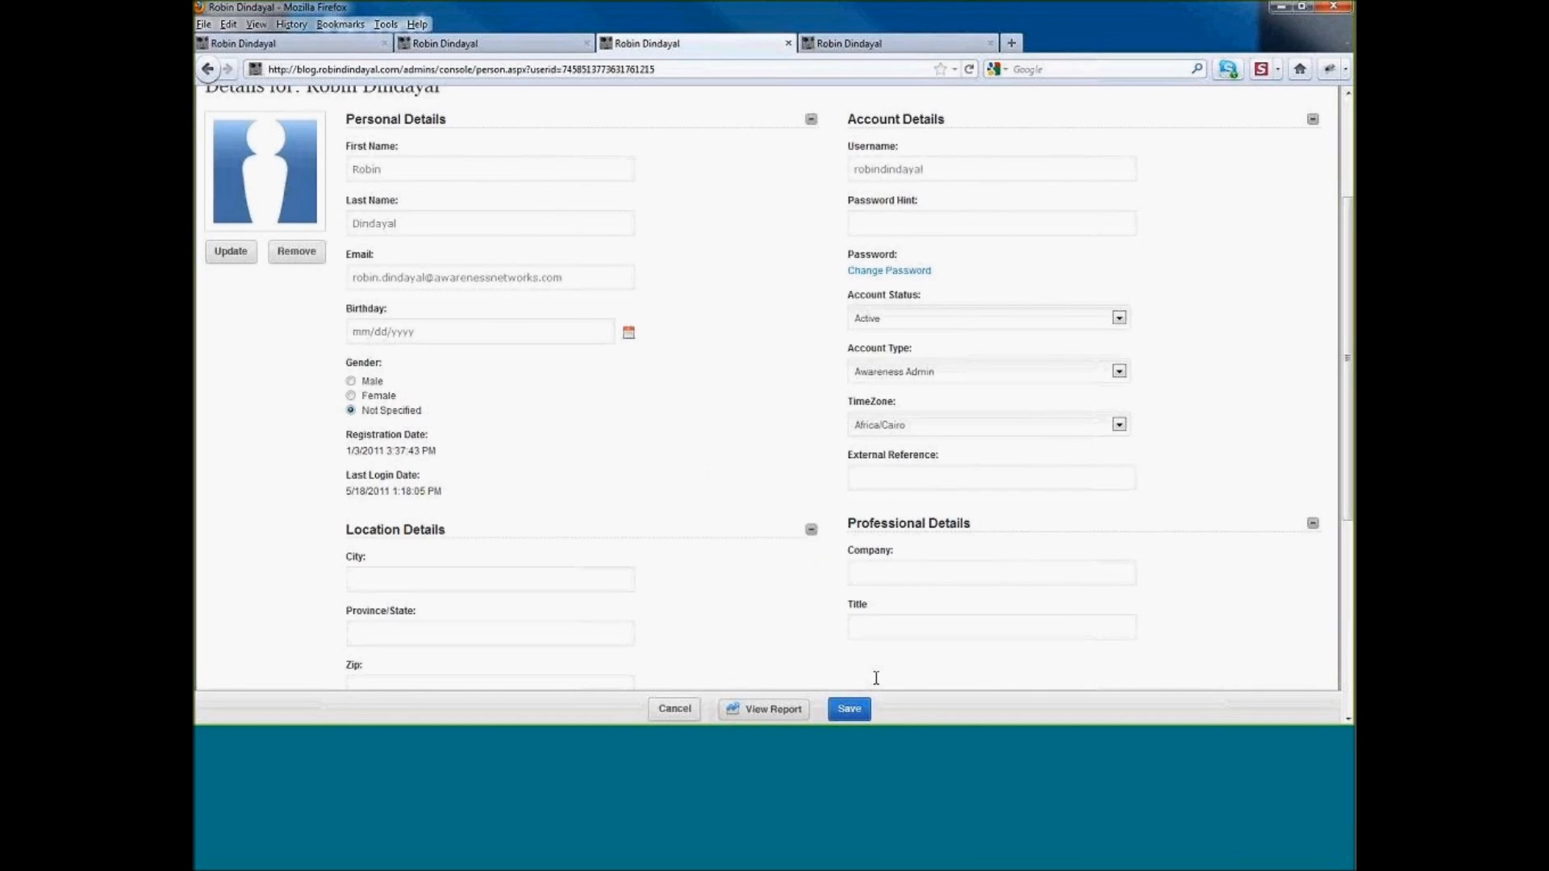
pyautogui.click(849, 711)
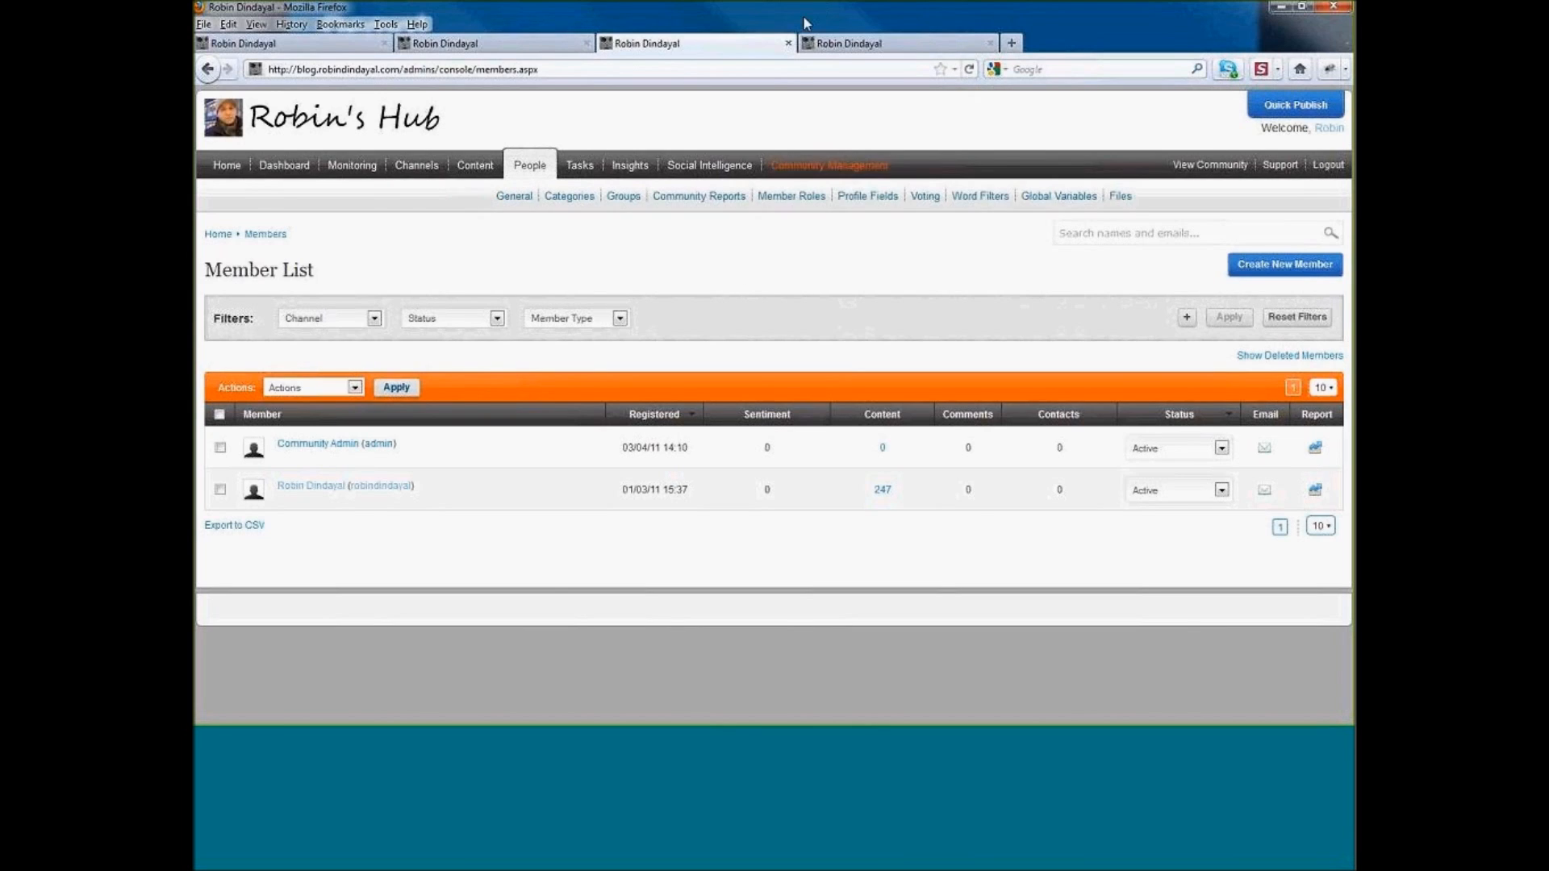
# - Start a new content item from the Content Management page
pyautogui.click(840, 49)
pyautogui.moveTo(828, 165)
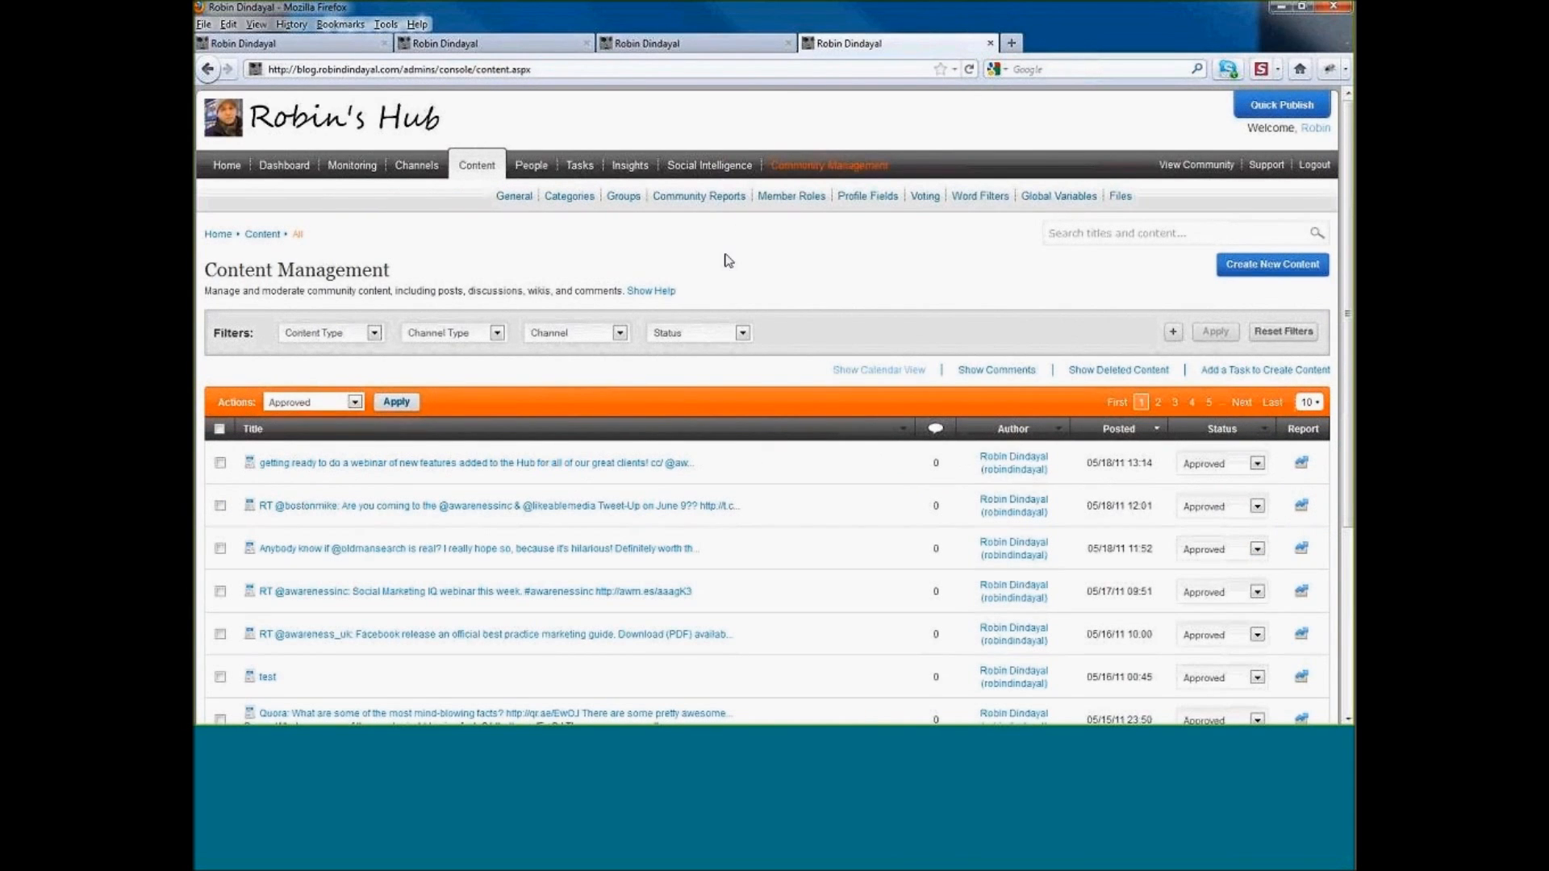
pyautogui.click(1296, 272)
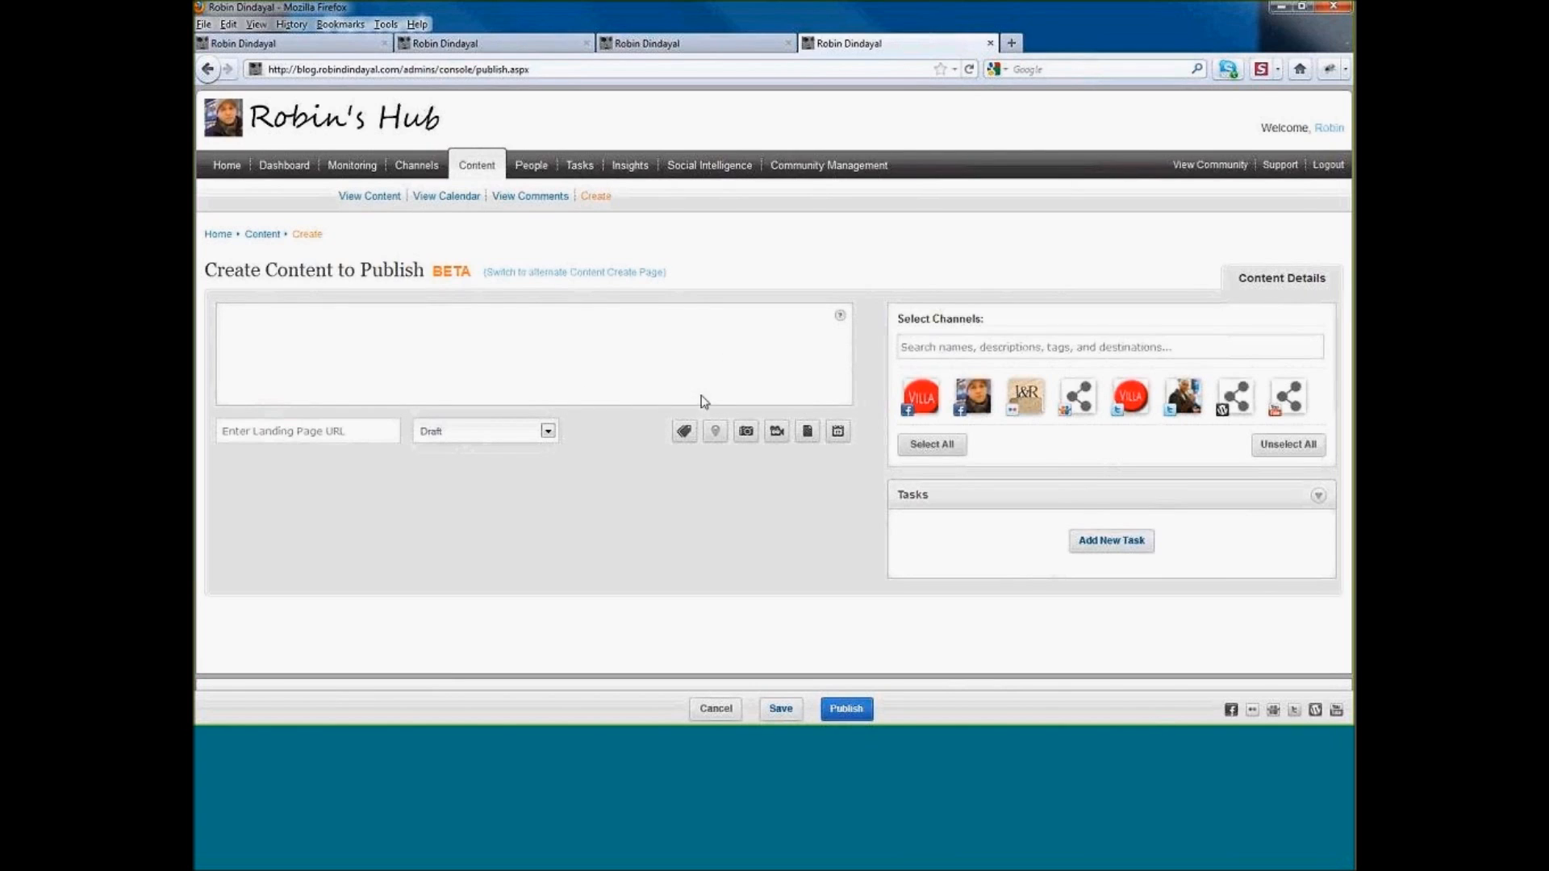
pyautogui.click(817, 364)
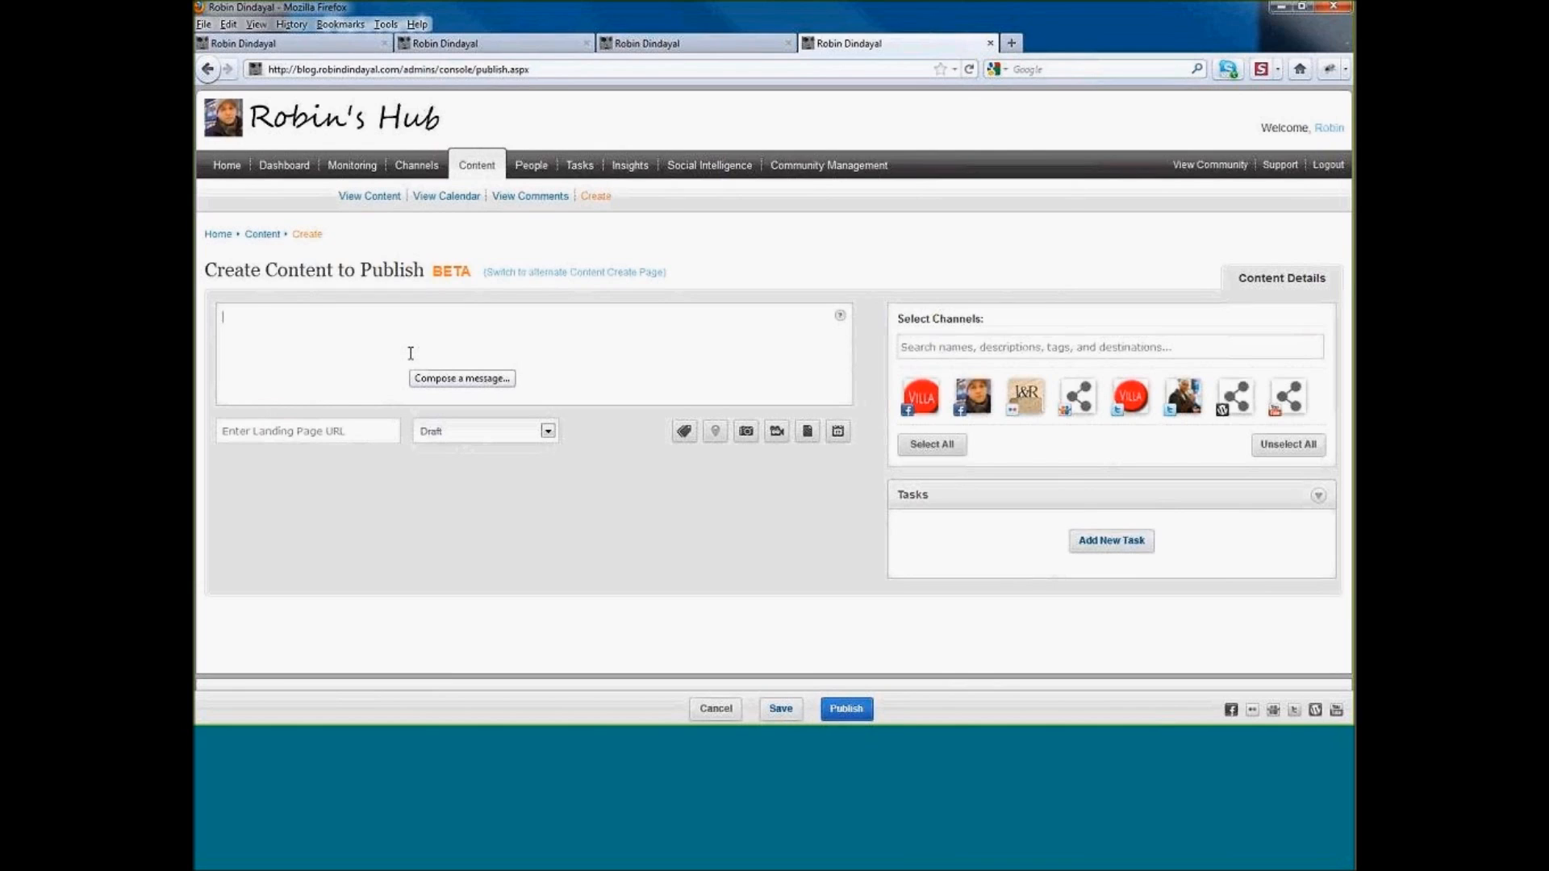
pyautogui.write('doing a gre')
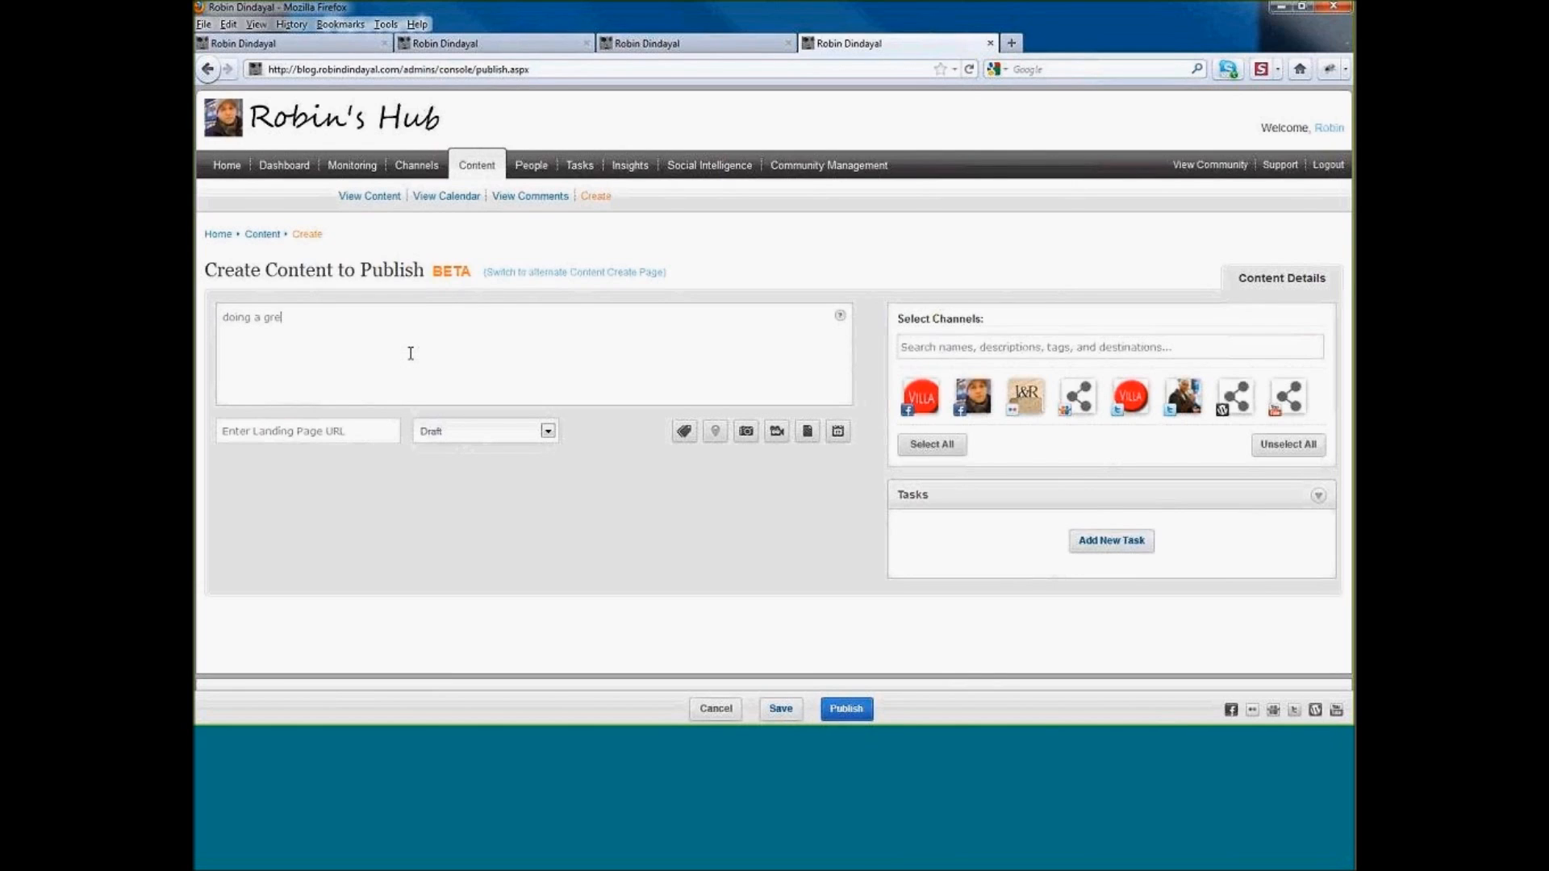
pyautogui.write('at demo for the new features webina')
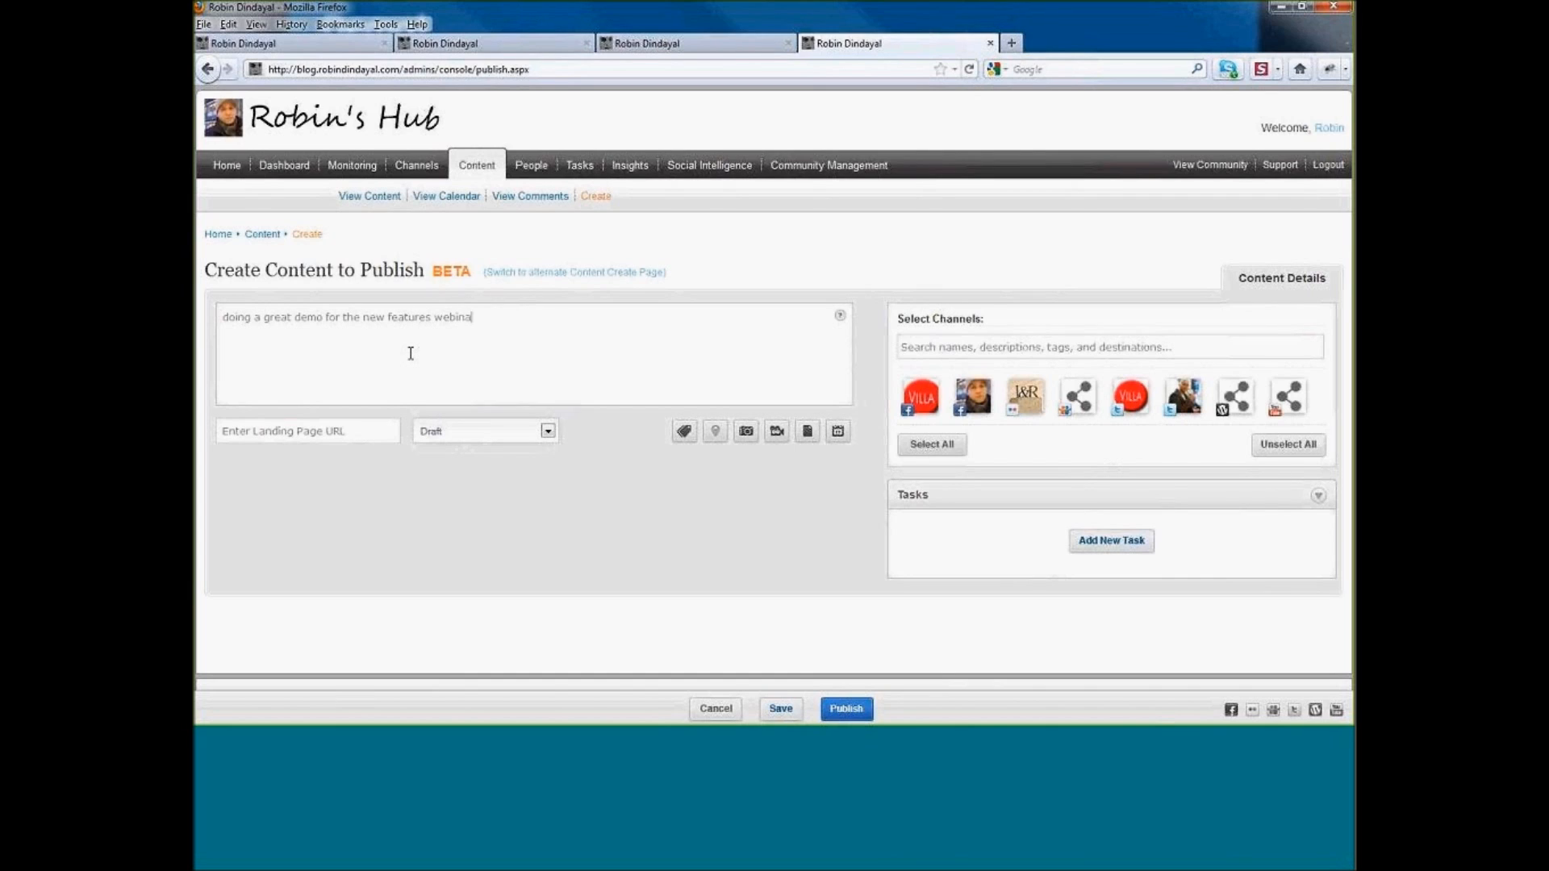
pyautogui.write('r!  Check out http://www.awarenessinc')
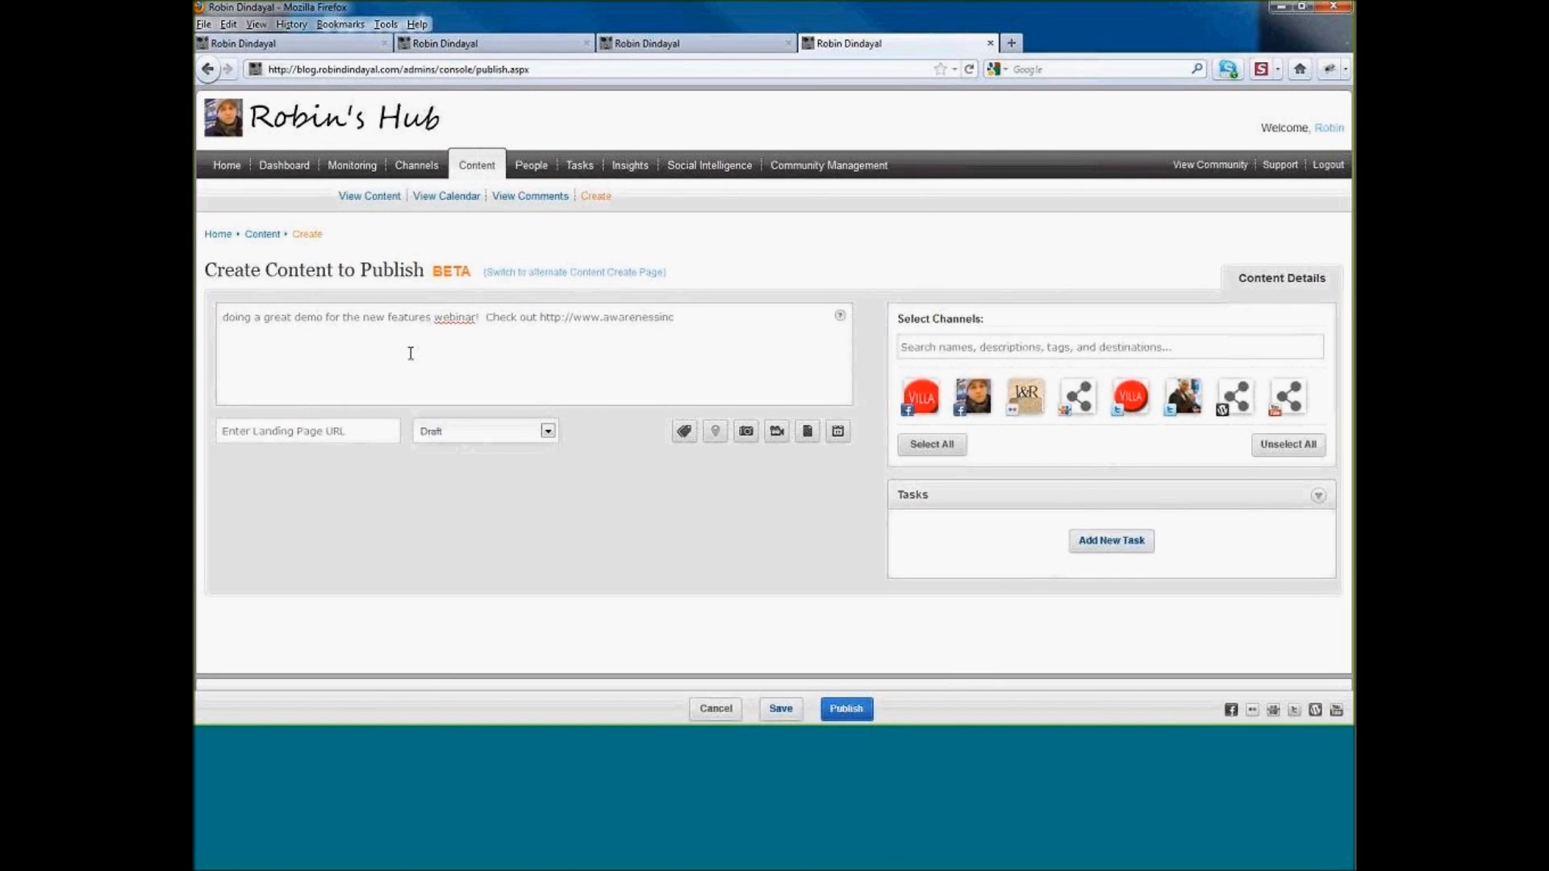
pyautogui.press('BackSpace')
pyautogui.press('BackSpace')
pyautogui.write('networks.com/')
pyautogui.write(' for')
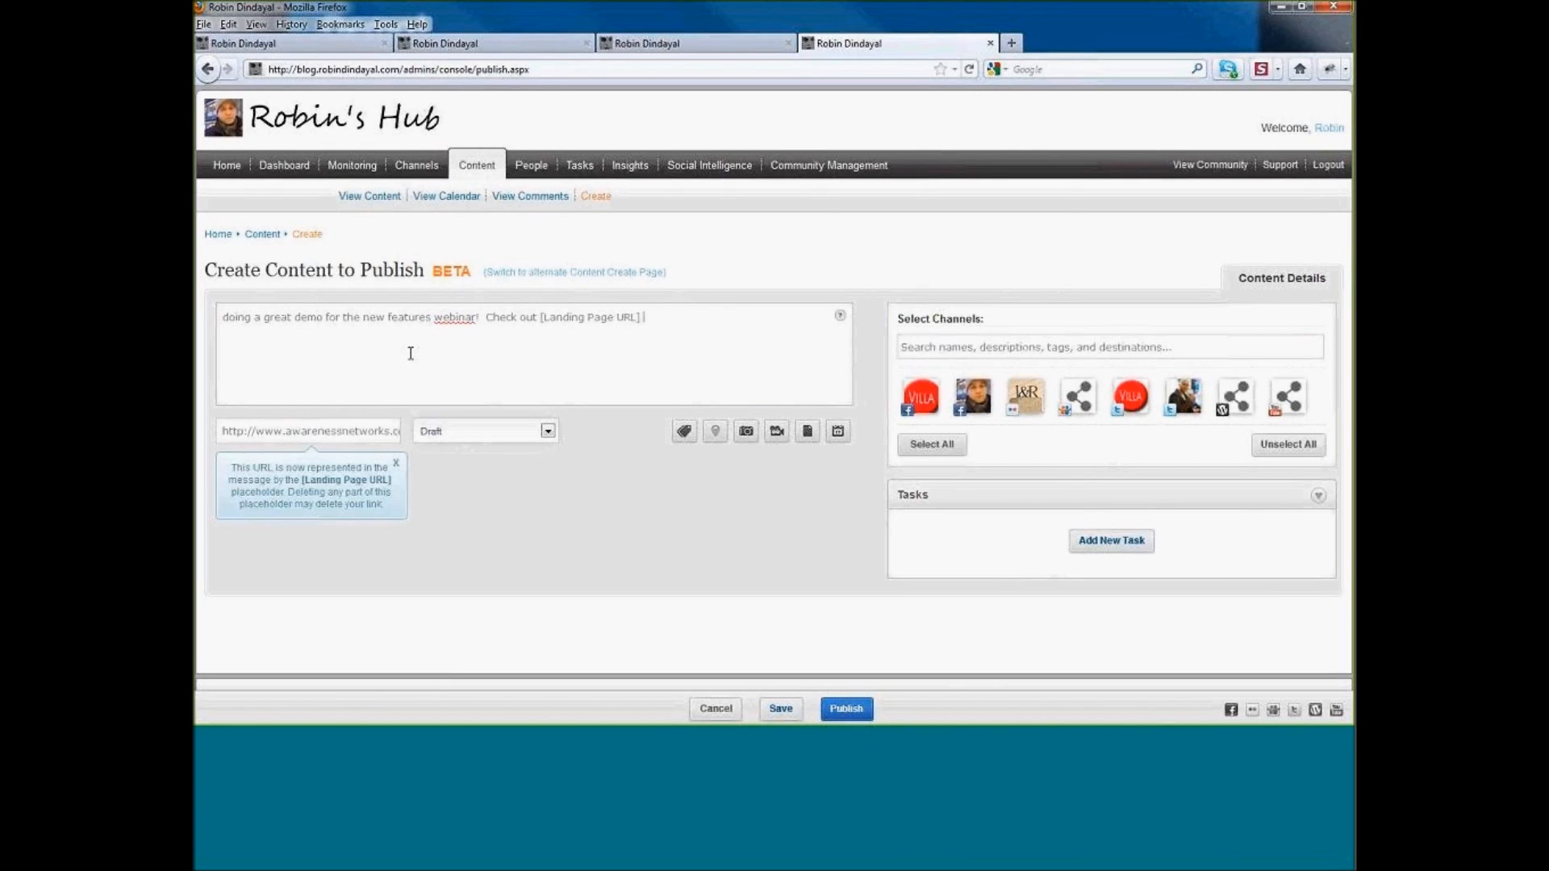
pyautogui.write(' more details!')
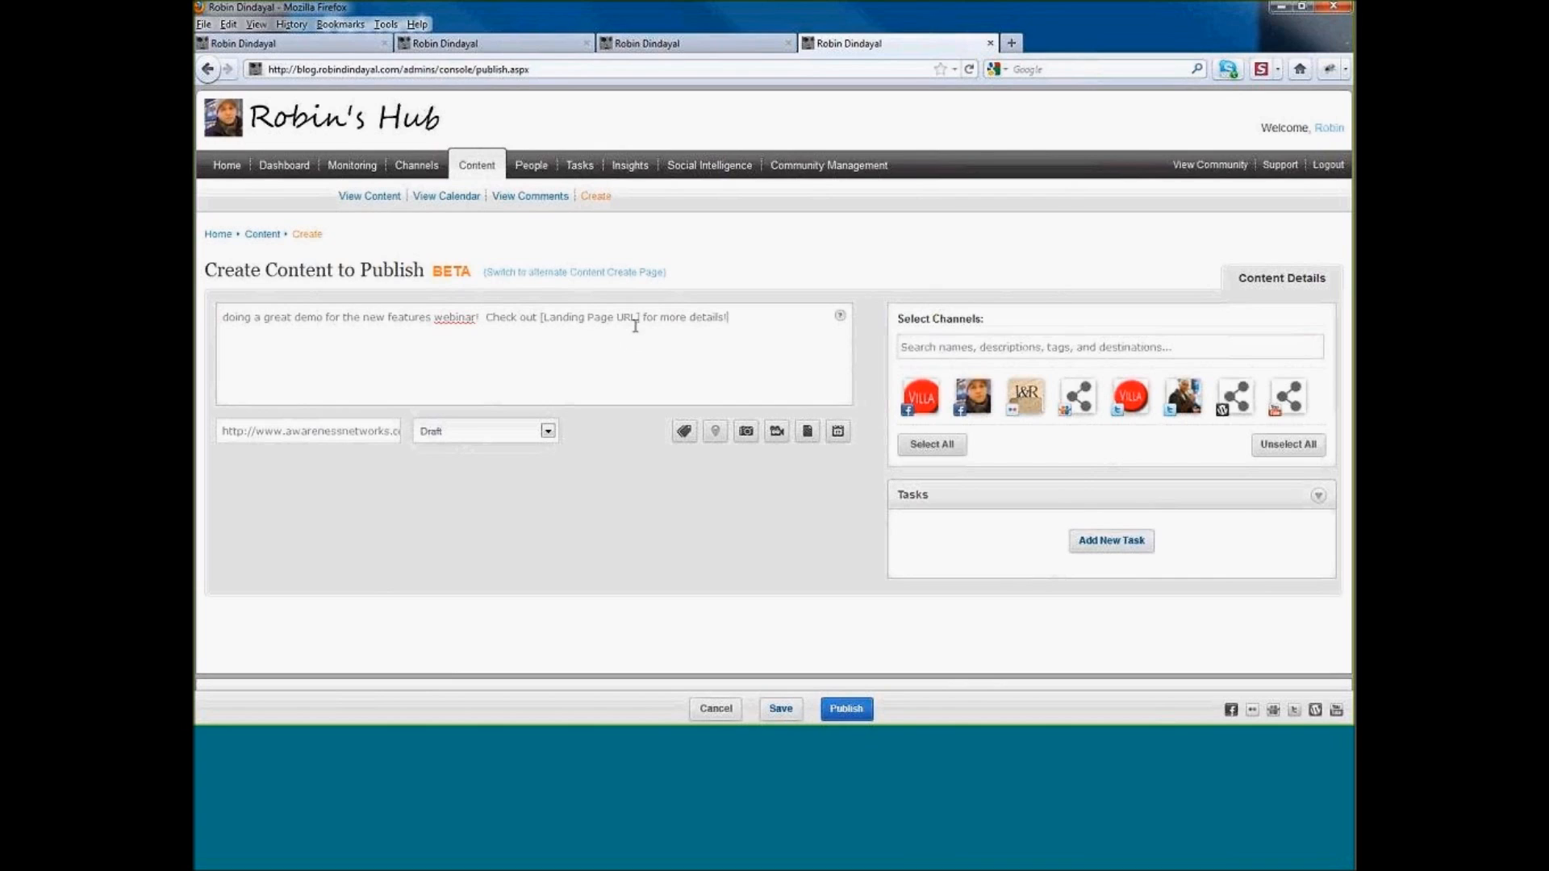
# - Check the landing page URL placeholder in the message and select the personal Facebook channel as a destination
pyautogui.moveTo(641, 320); pyautogui.dragTo(538, 319)
pyautogui.click(735, 317)
pyautogui.click(972, 401)
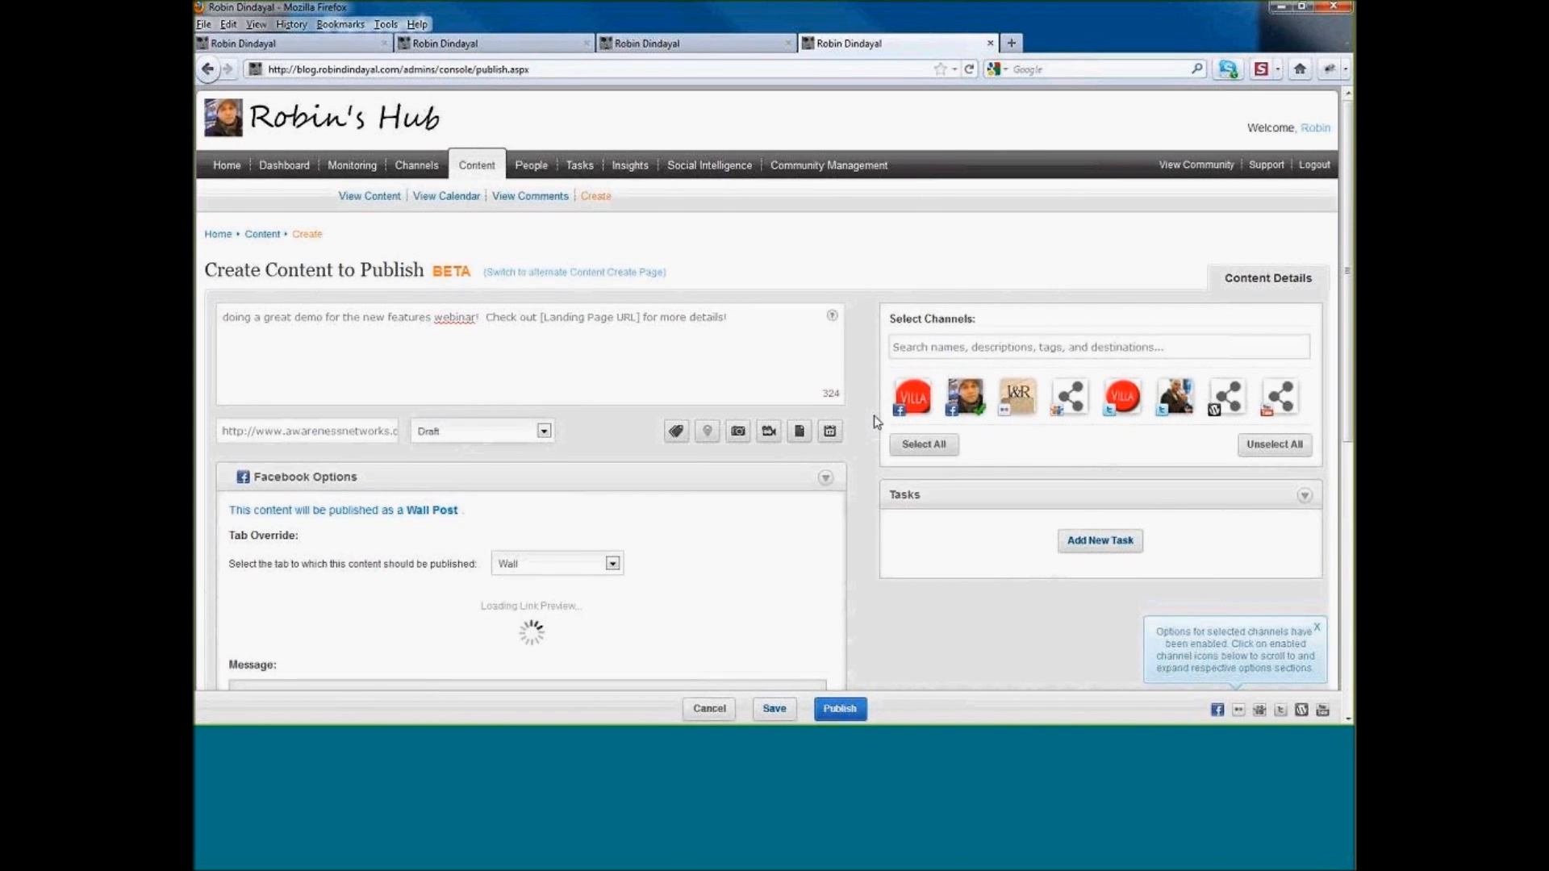
# - Review the Facebook options, including tab override, link preview title and body, message and audience, and collapse the section
pyautogui.scroll(-3, 972, 412)
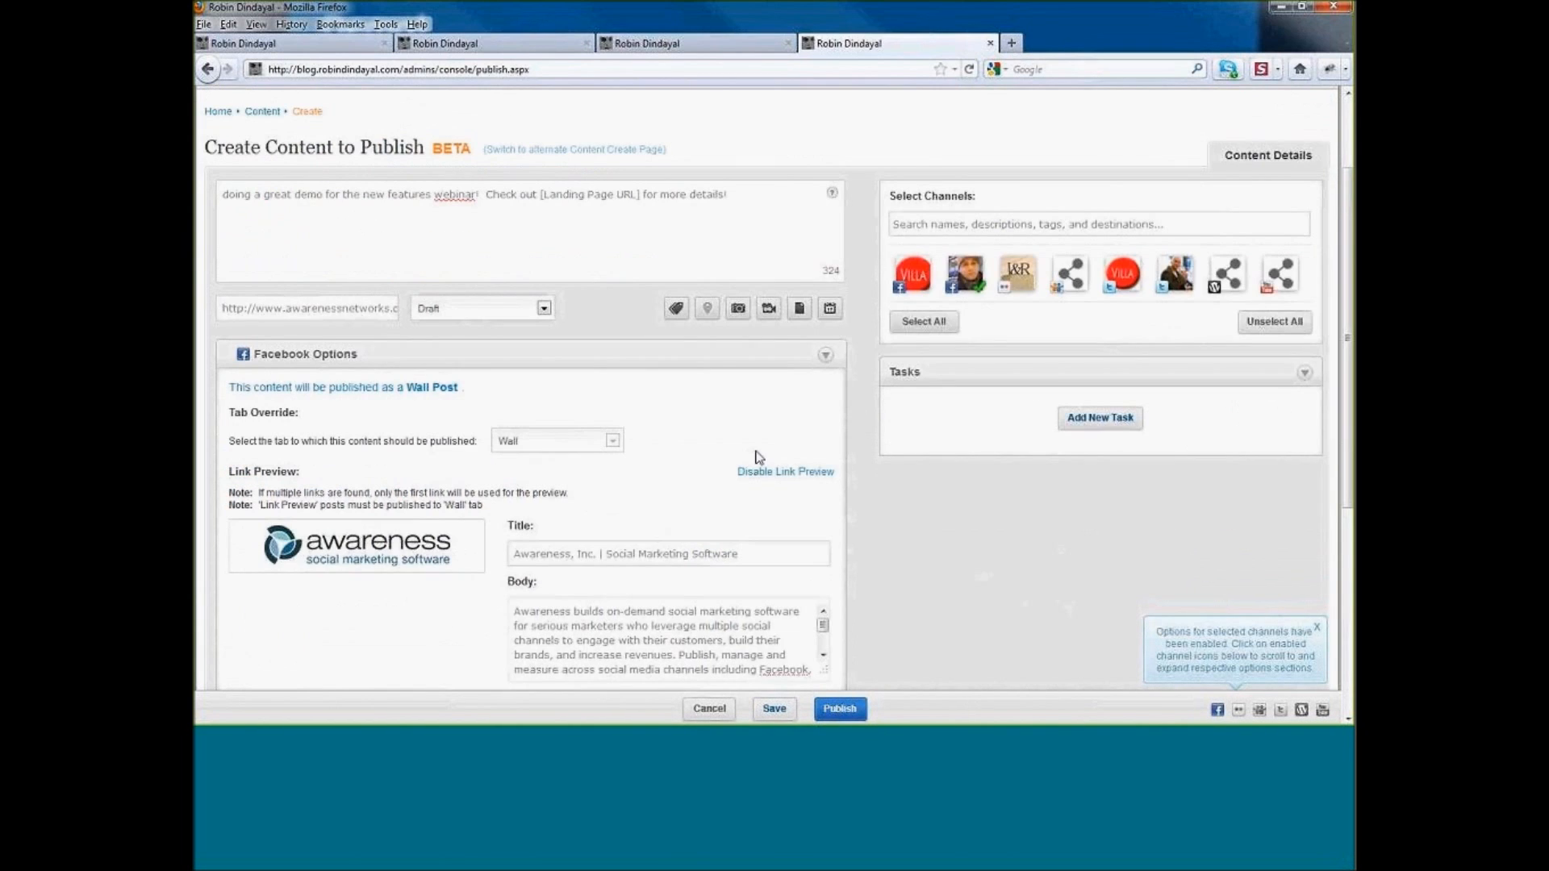
pyautogui.scroll(-3, 758, 457)
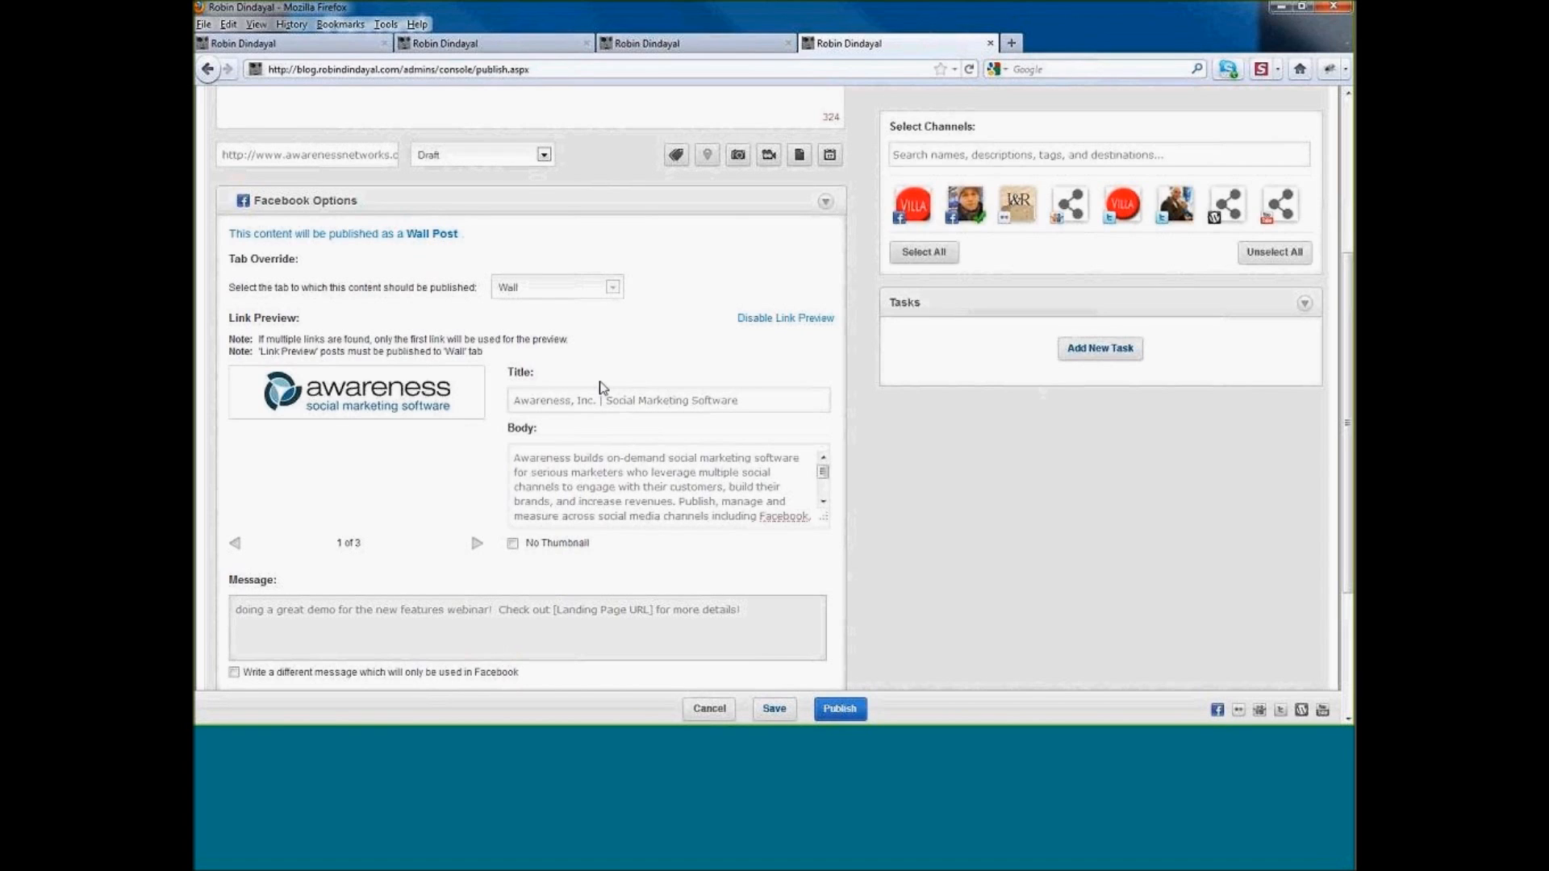
pyautogui.scroll(-1, 585, 475)
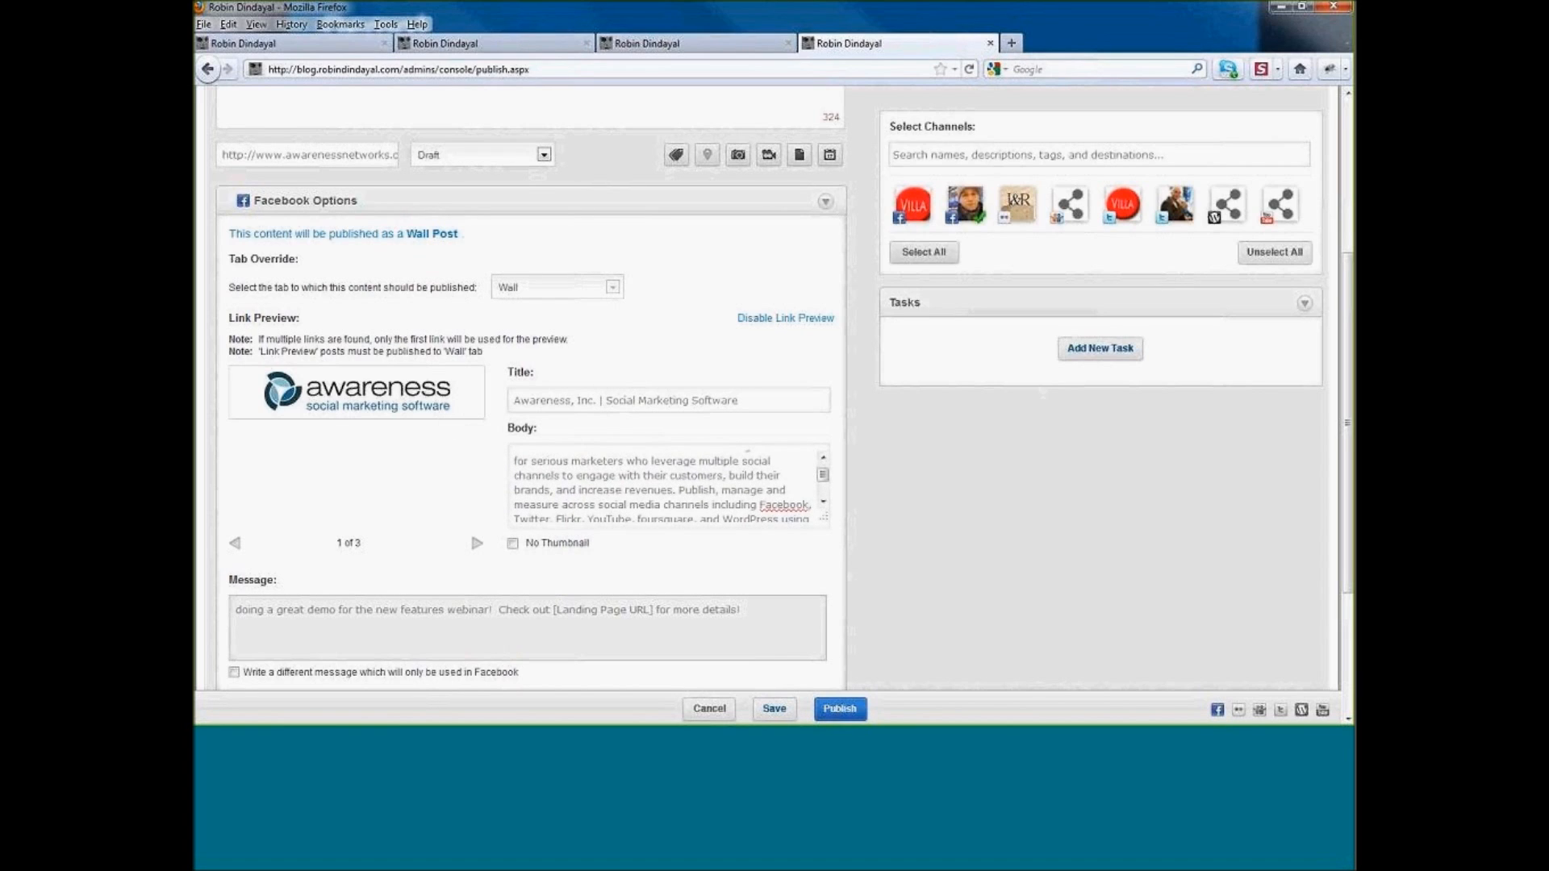
pyautogui.moveTo(526, 396); pyautogui.dragTo(606, 400)
pyautogui.moveTo(541, 461); pyautogui.dragTo(597, 490)
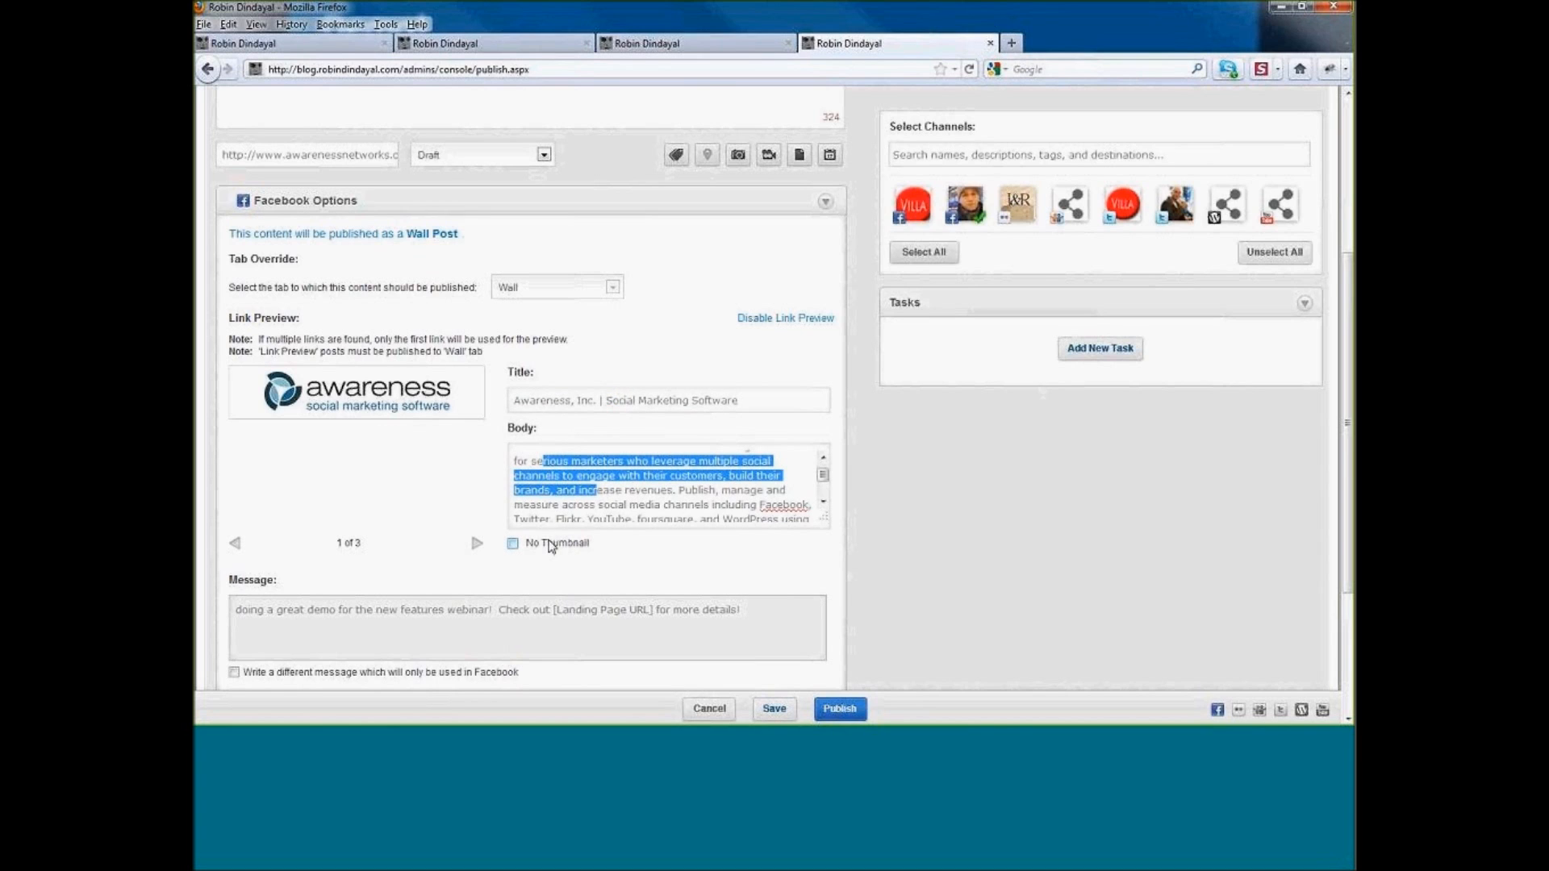
pyautogui.scroll(-1, 551, 546)
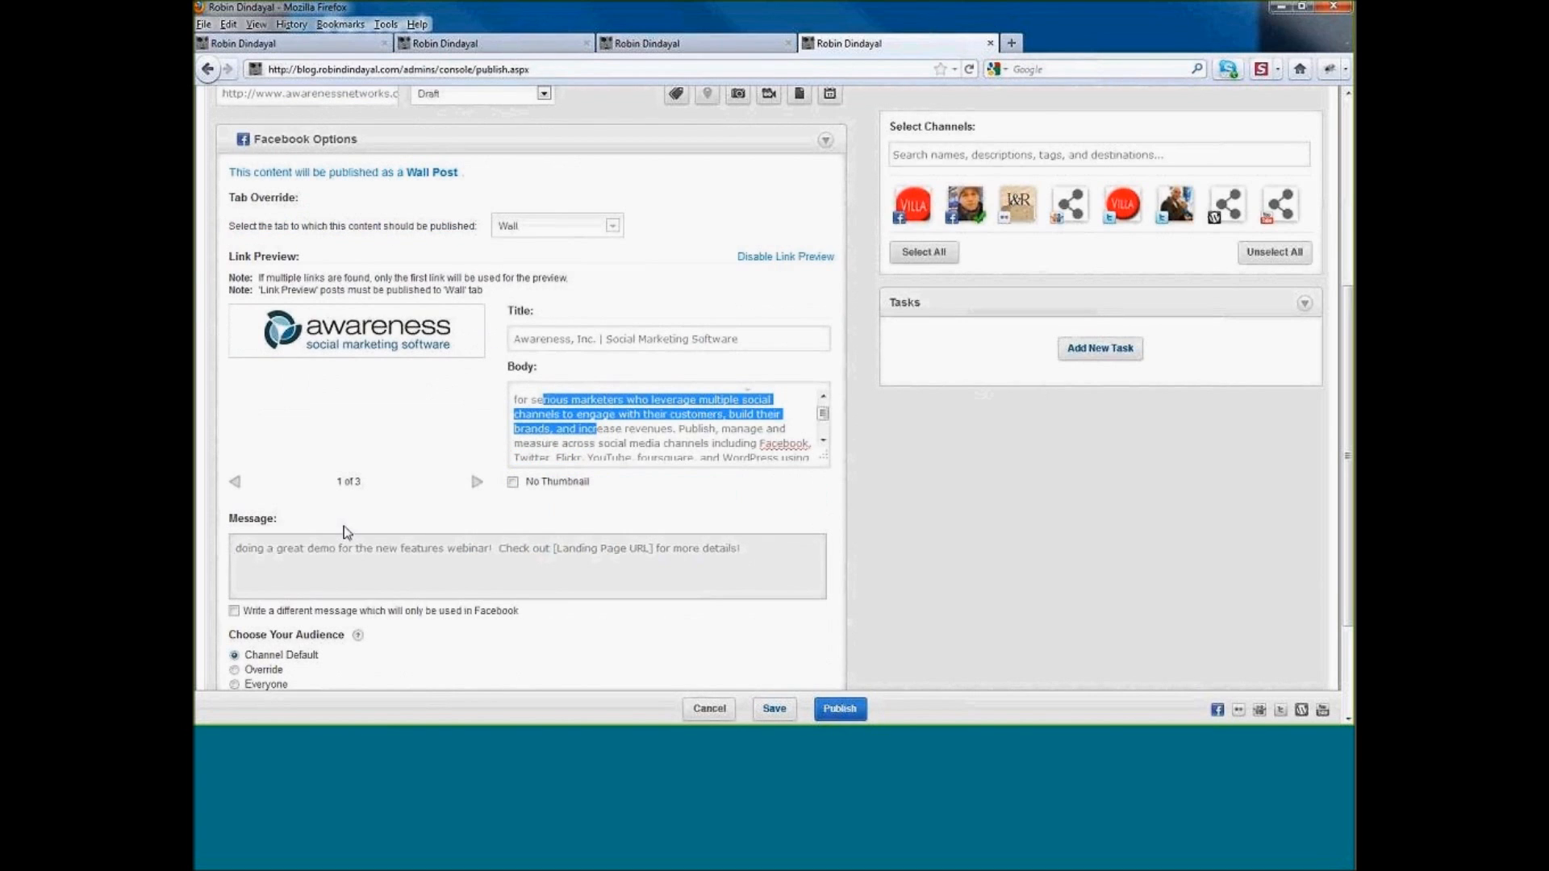
pyautogui.scroll(-1, 345, 531)
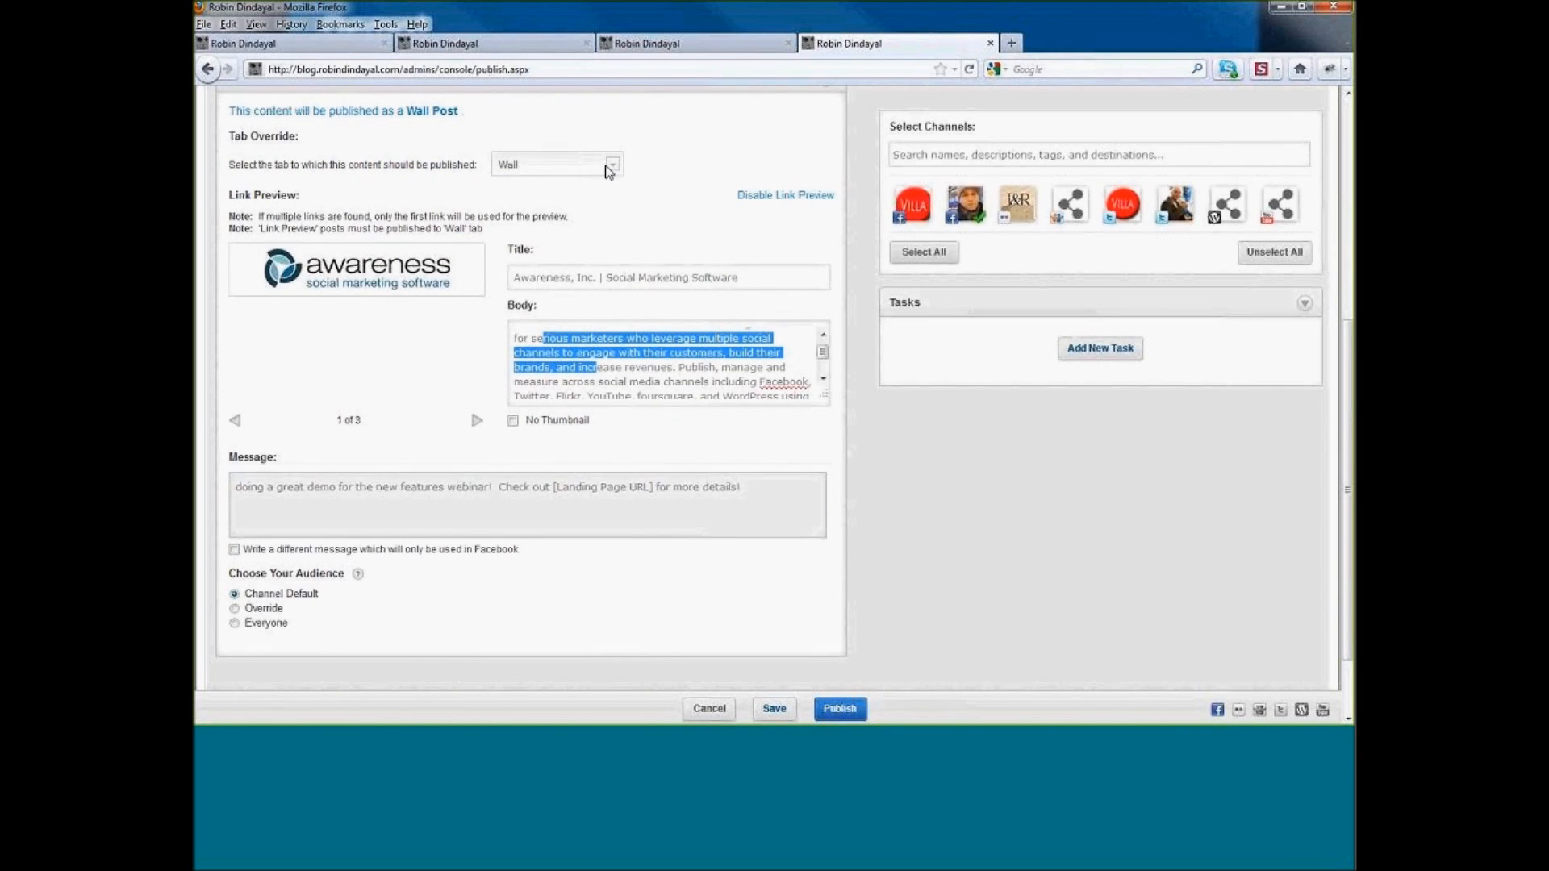
pyautogui.scroll(1, 638, 177)
pyautogui.scroll(1, 652, 296)
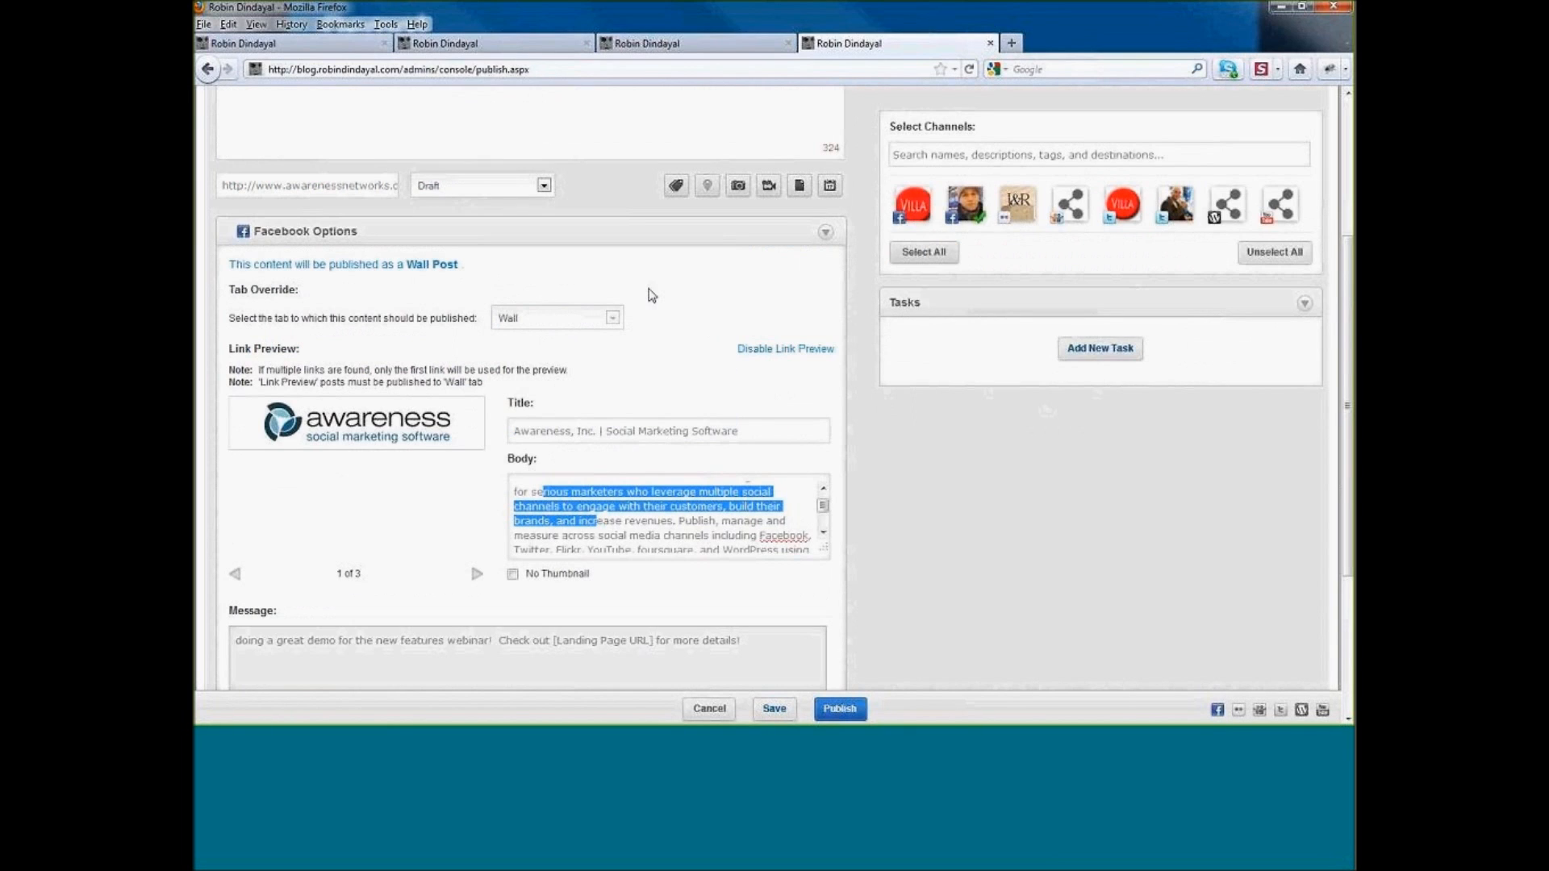
pyautogui.scroll(1, 652, 295)
pyautogui.scroll(3, 652, 295)
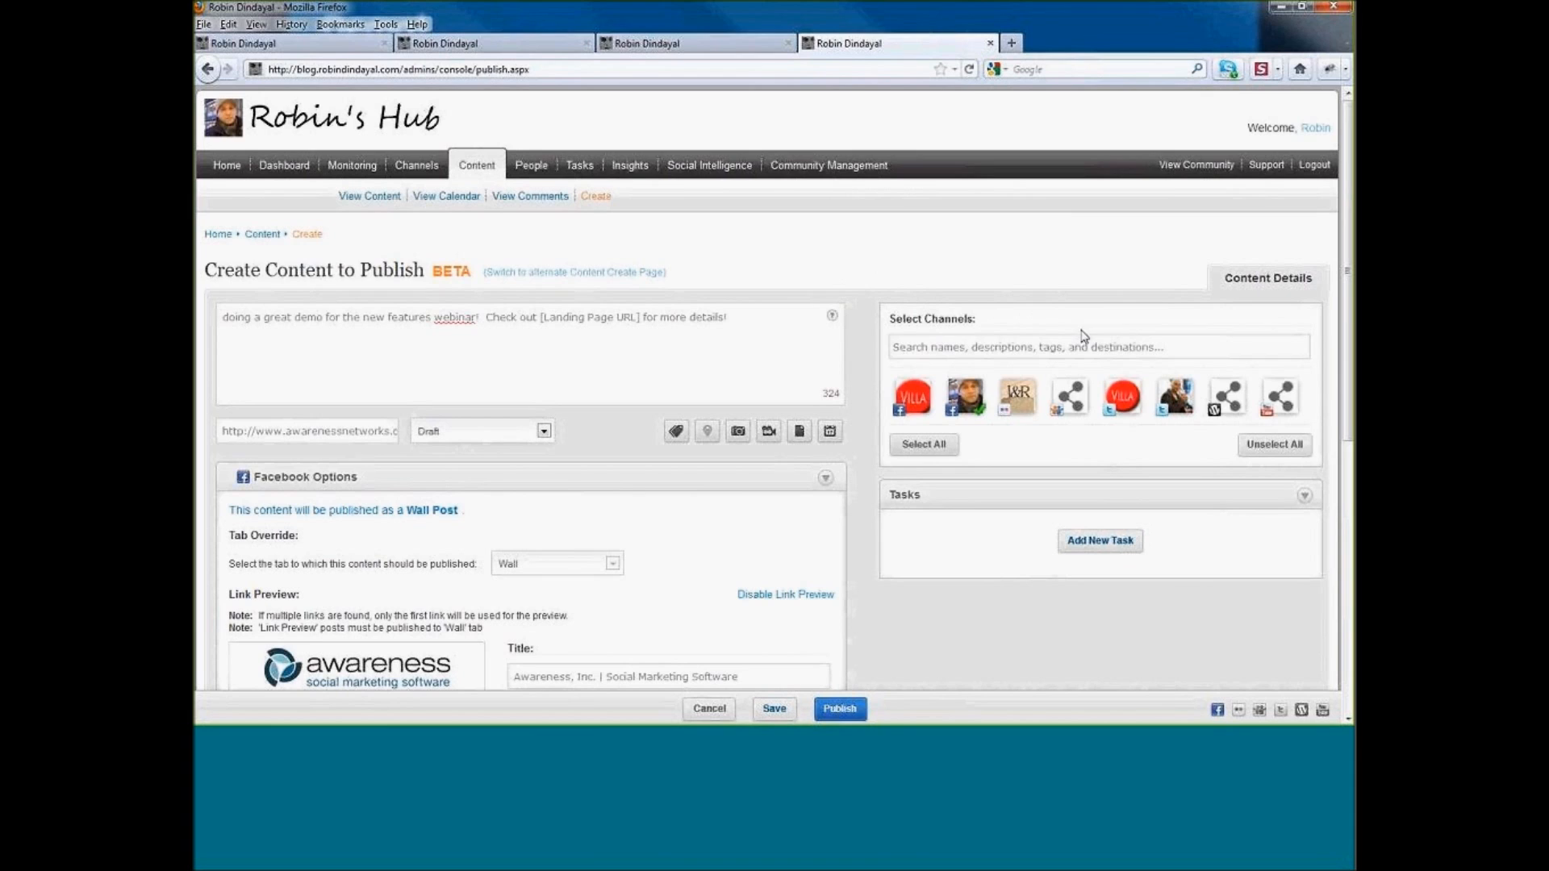
pyautogui.click(825, 482)
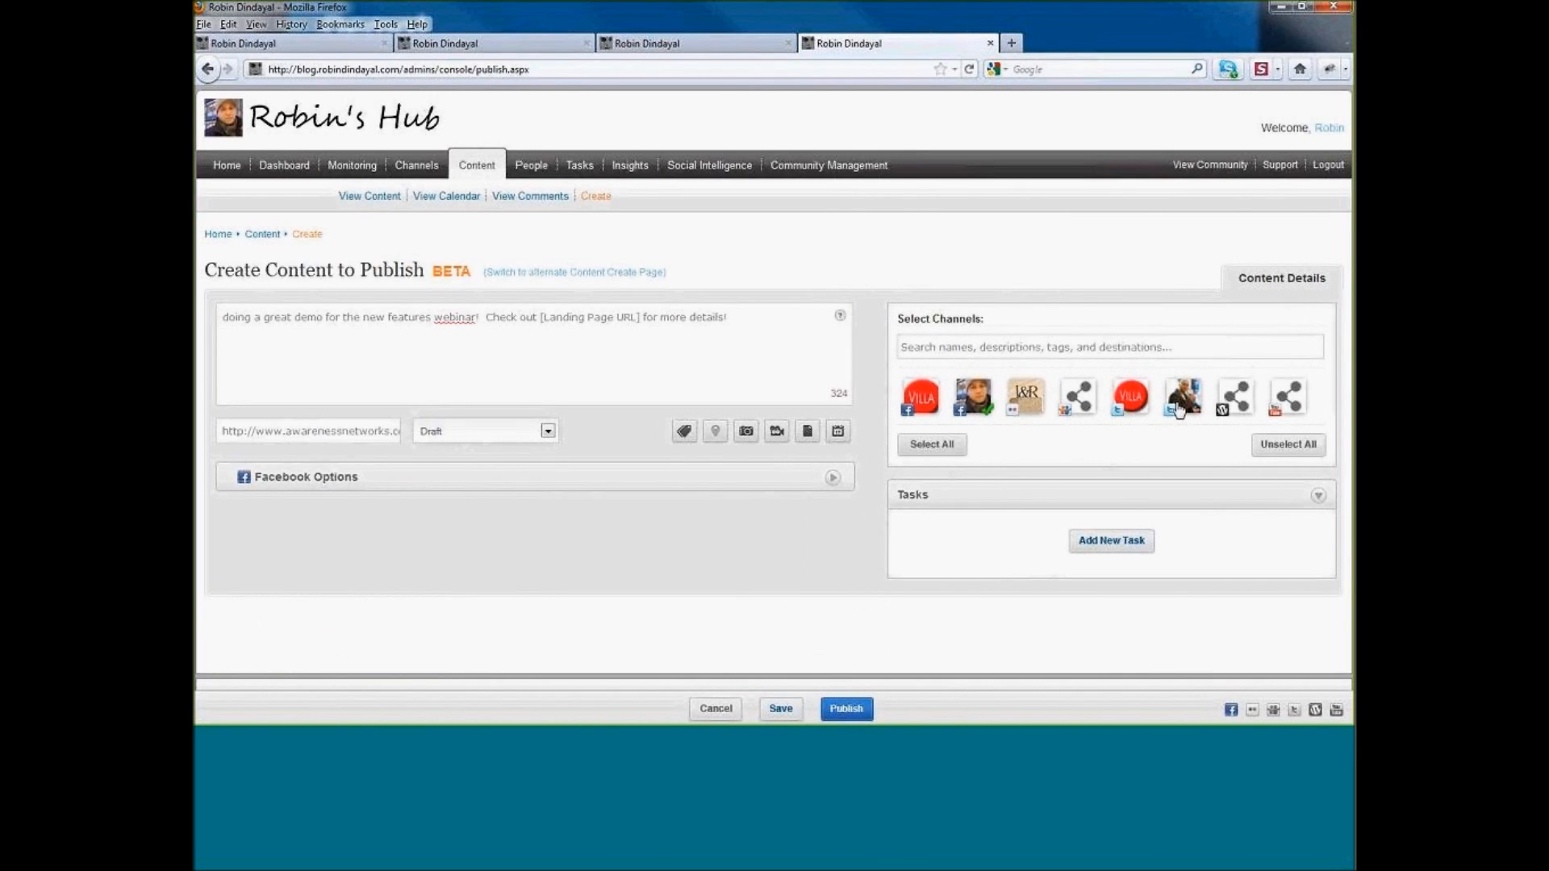
# - Add the personal Twitter channel as a destination and expand the Twitter options
pyautogui.click(1180, 404)
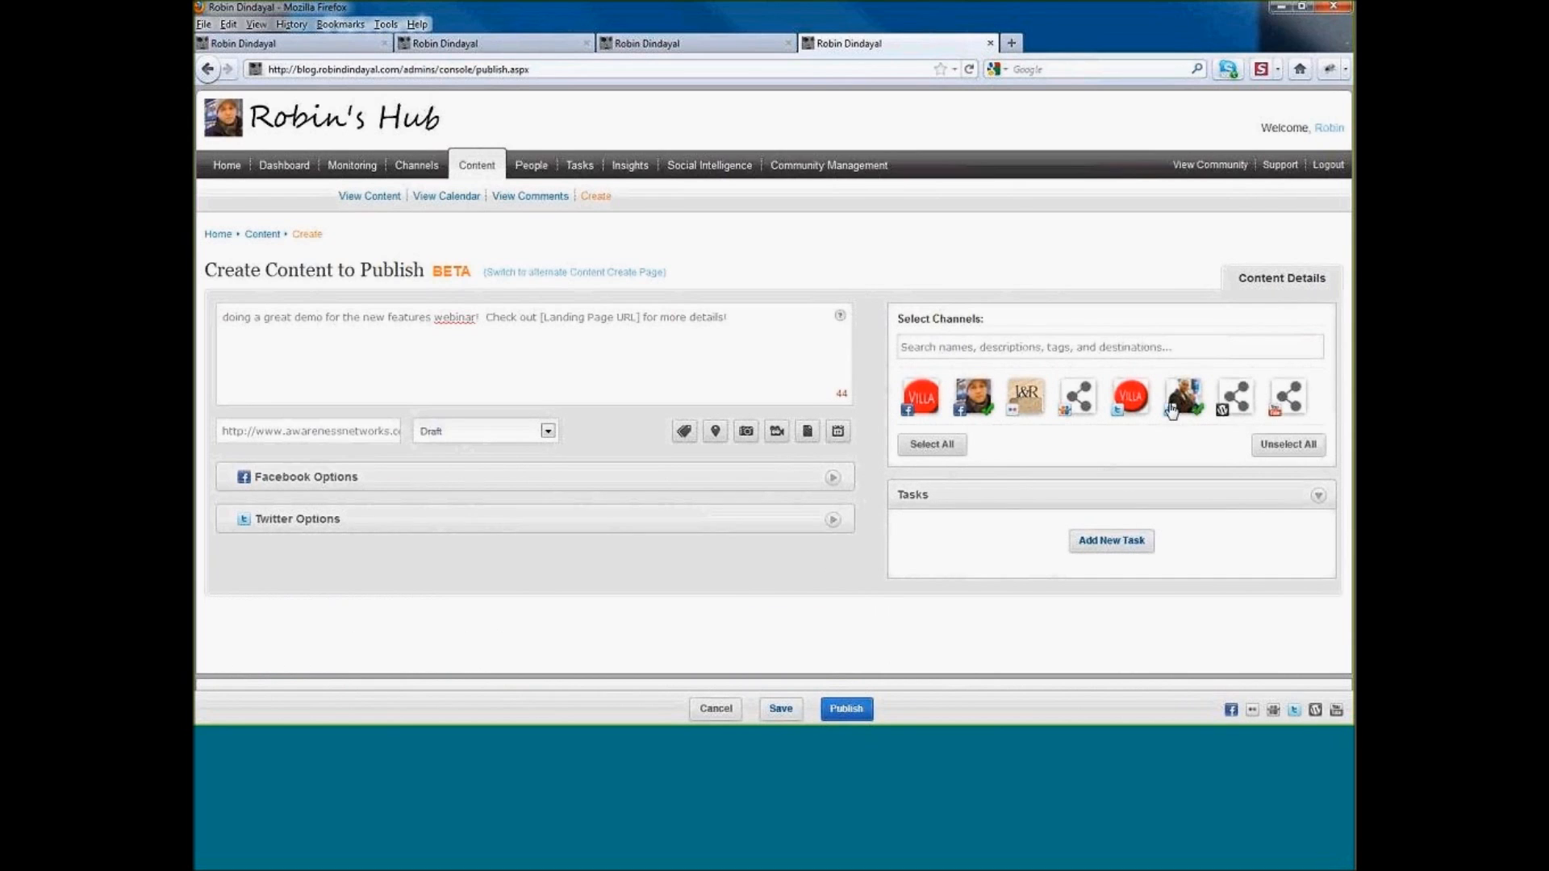
pyautogui.click(833, 520)
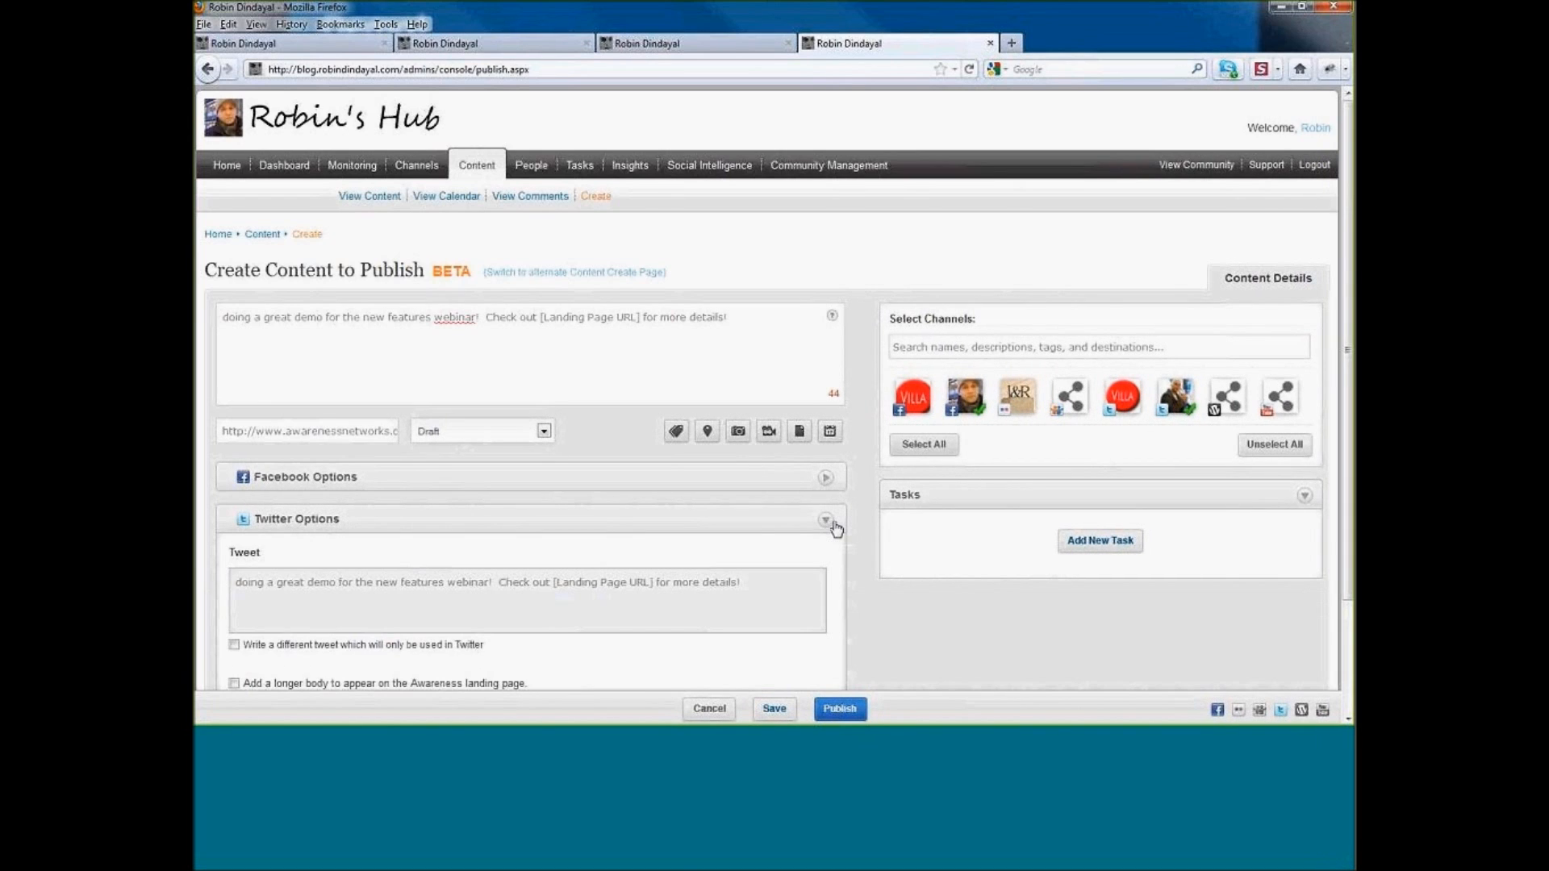
pyautogui.scroll(-2, 835, 528)
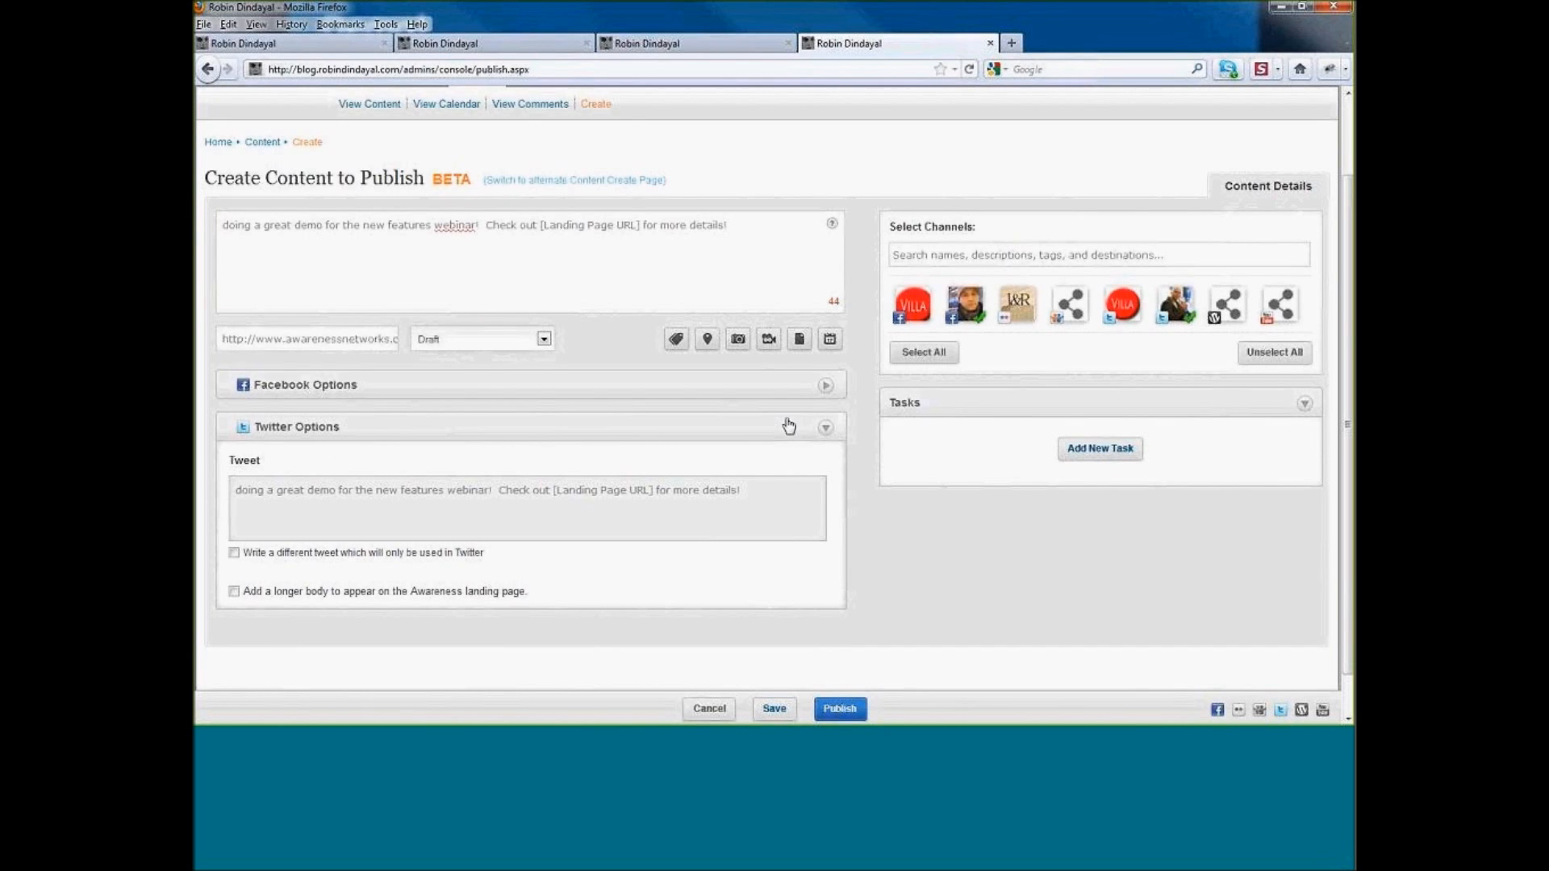
# - Reopen the Facebook options to look over the wall post settings, and collapse them again
pyautogui.click(824, 388)
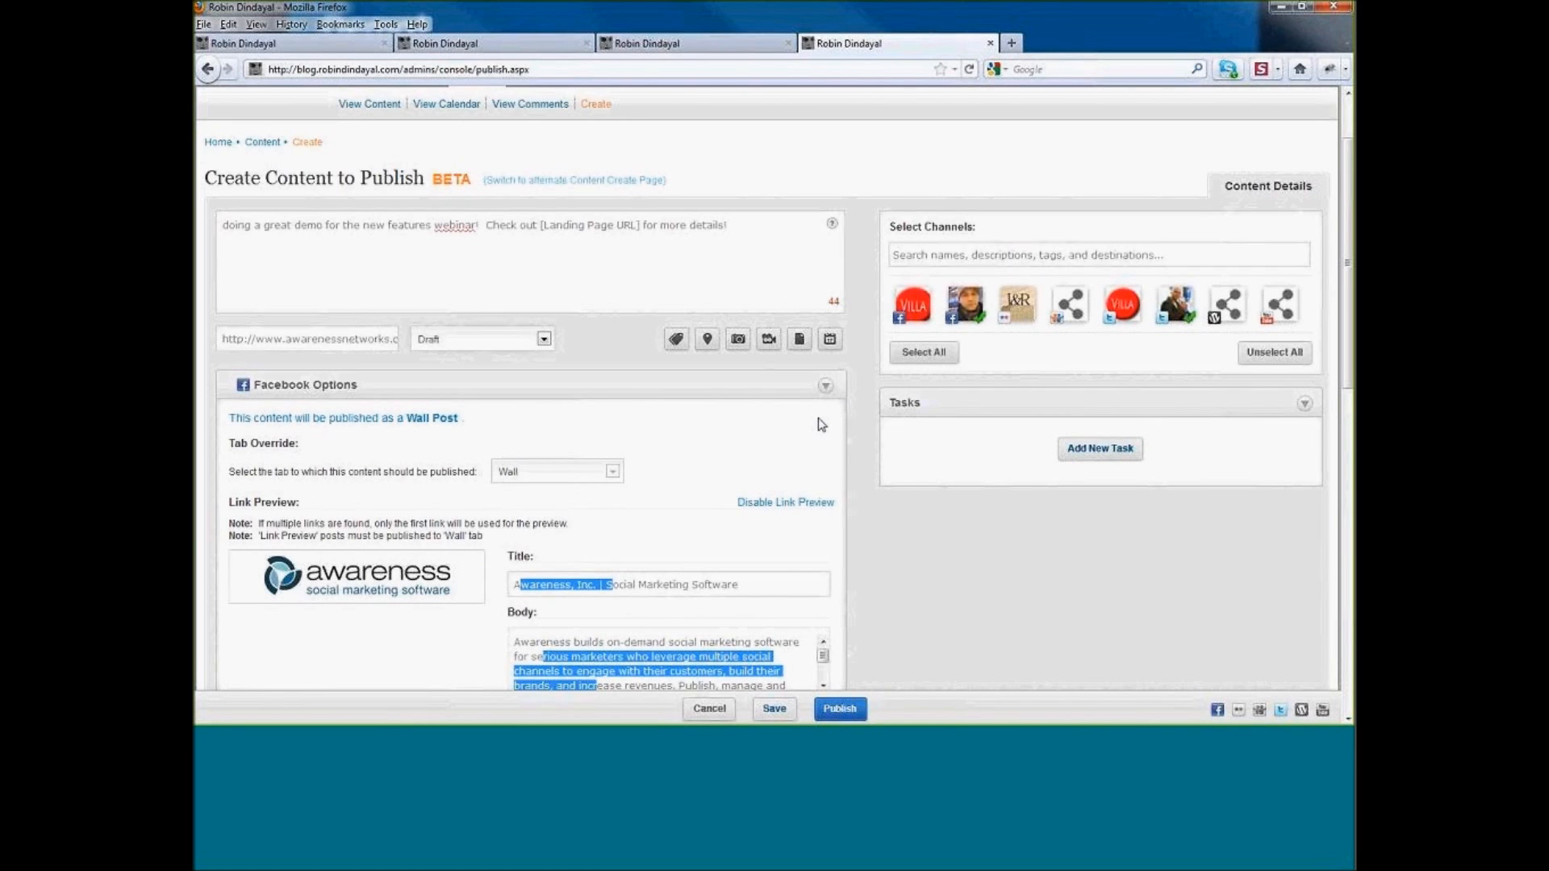
pyautogui.scroll(-5, 821, 426)
pyautogui.scroll(4, 831, 358)
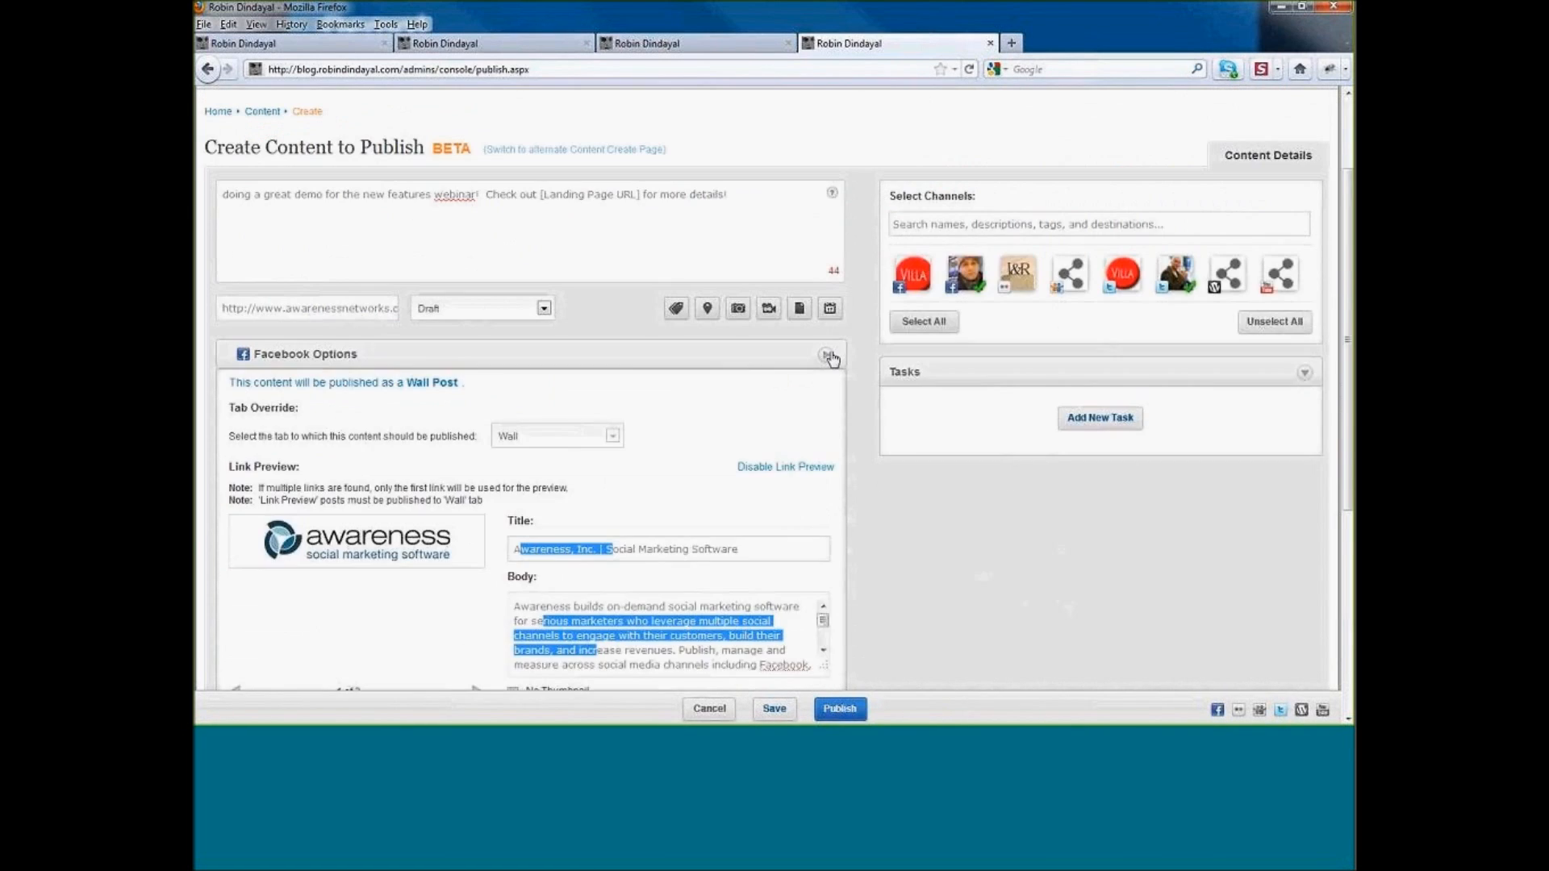
pyautogui.click(828, 356)
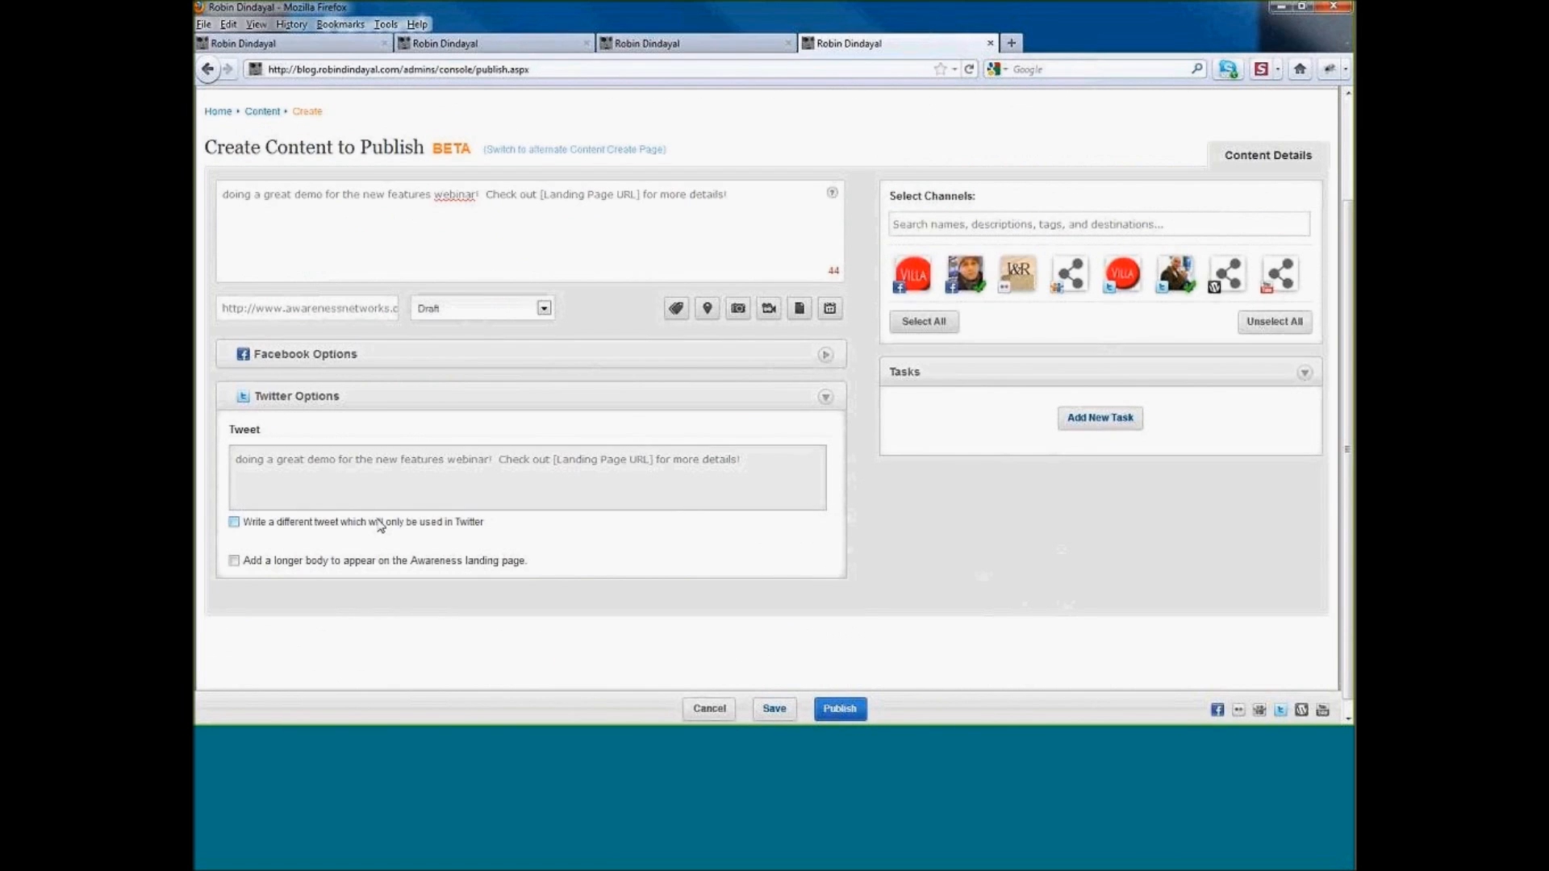
pyautogui.click(234, 523)
pyautogui.write('cc/ @')
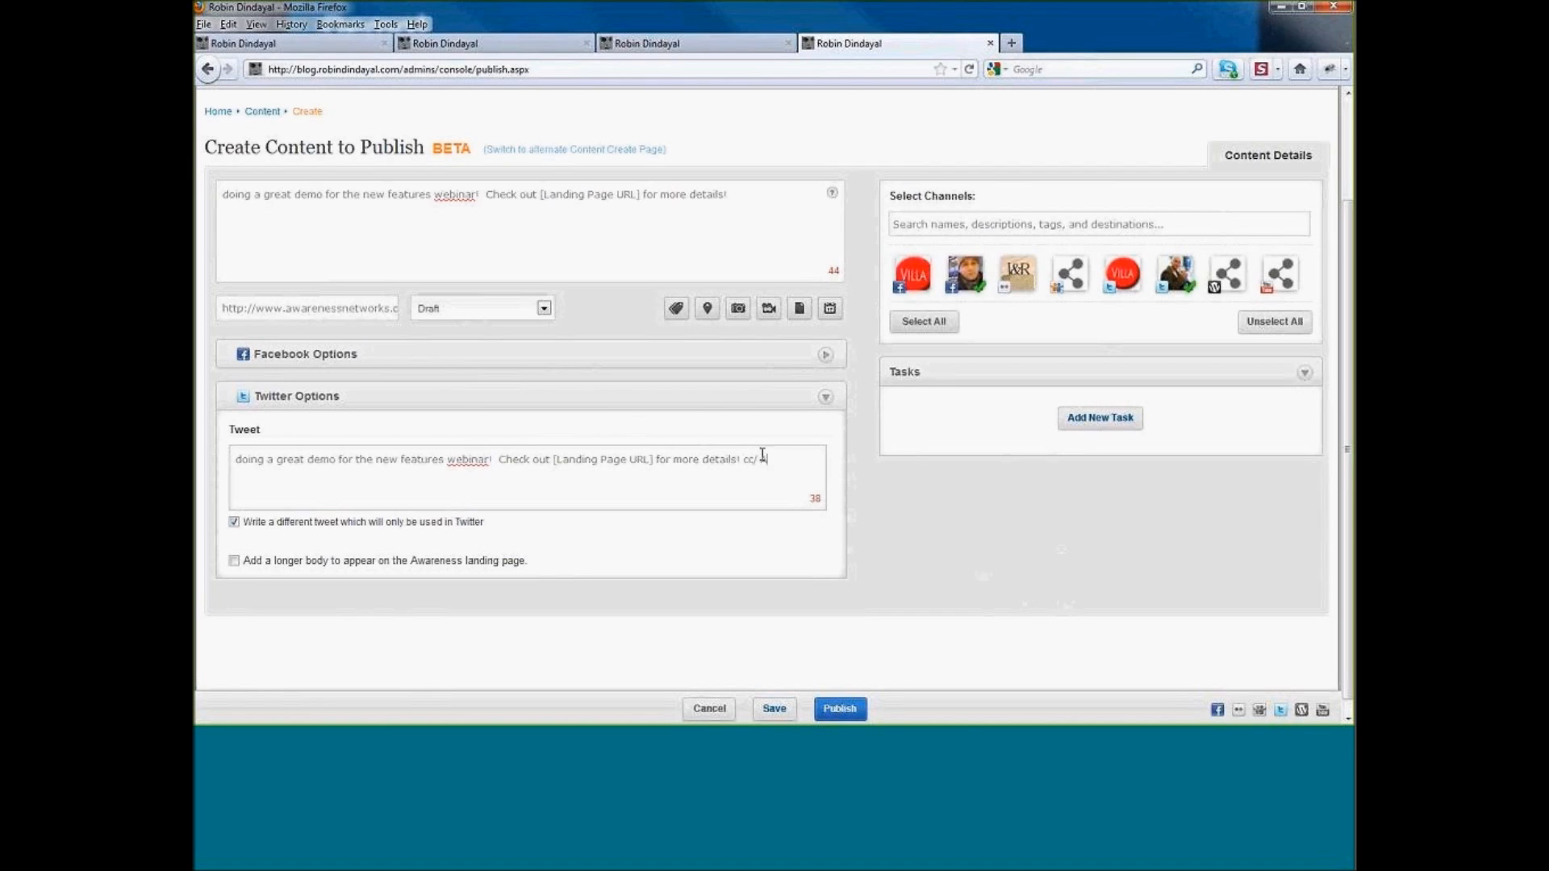
pyautogui.write('awarenessinc @we')
pyautogui.press('BackSpace')
pyautogui.press('BackSpace')
pyautogui.press('BackSpace')
pyautogui.write('#webinar')
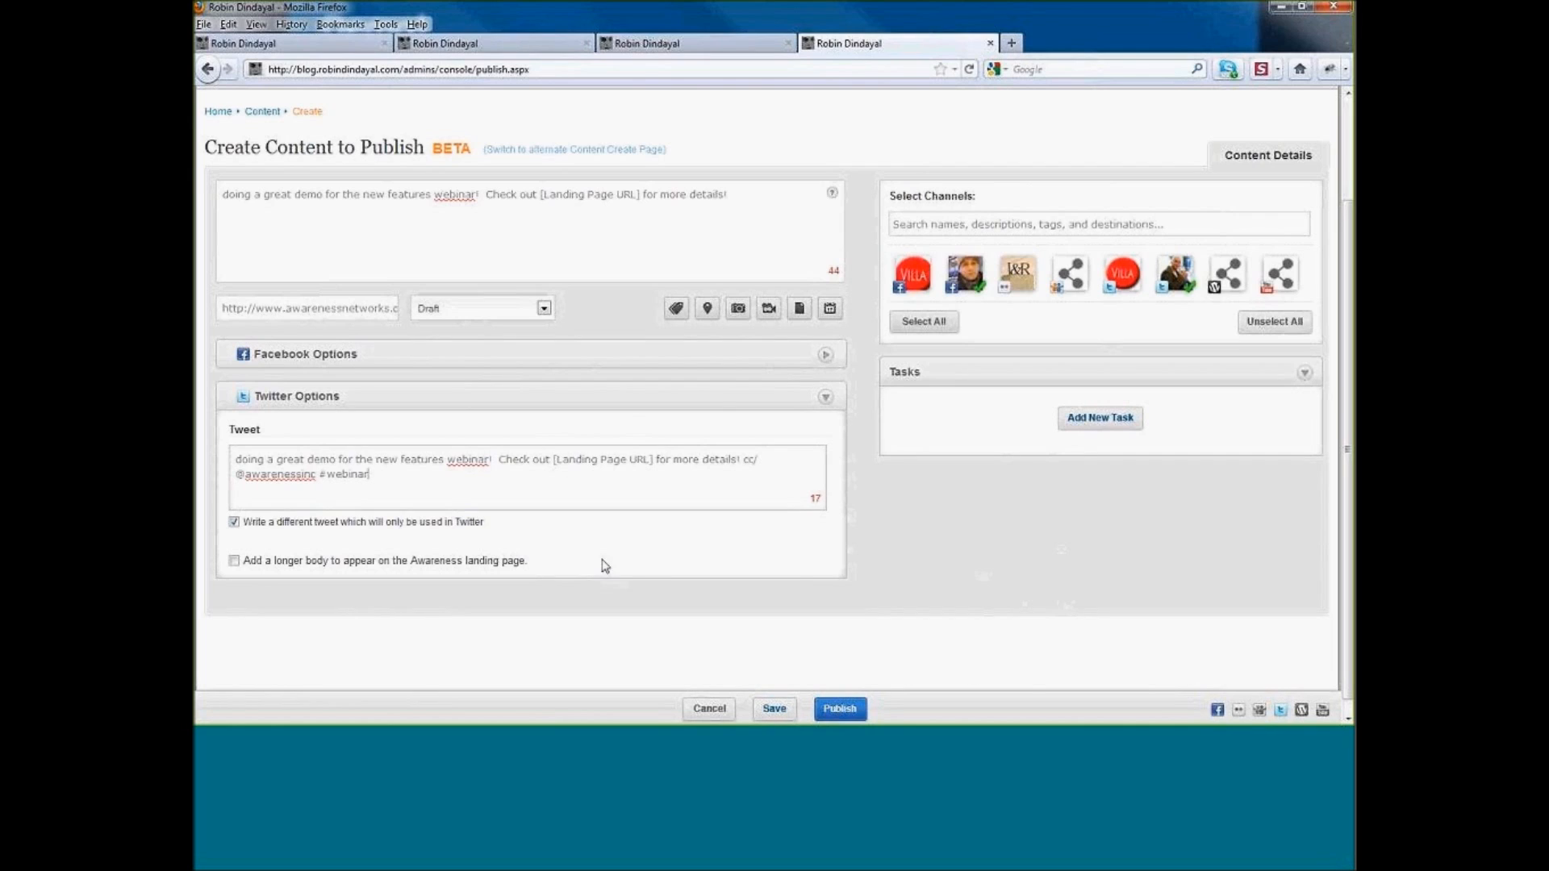
pyautogui.doubleClick(344, 476)
pyautogui.write('newfeatures')
# - Look over the attachment options for tags and campaign tags, location, photos, videos and files
pyautogui.click(677, 310)
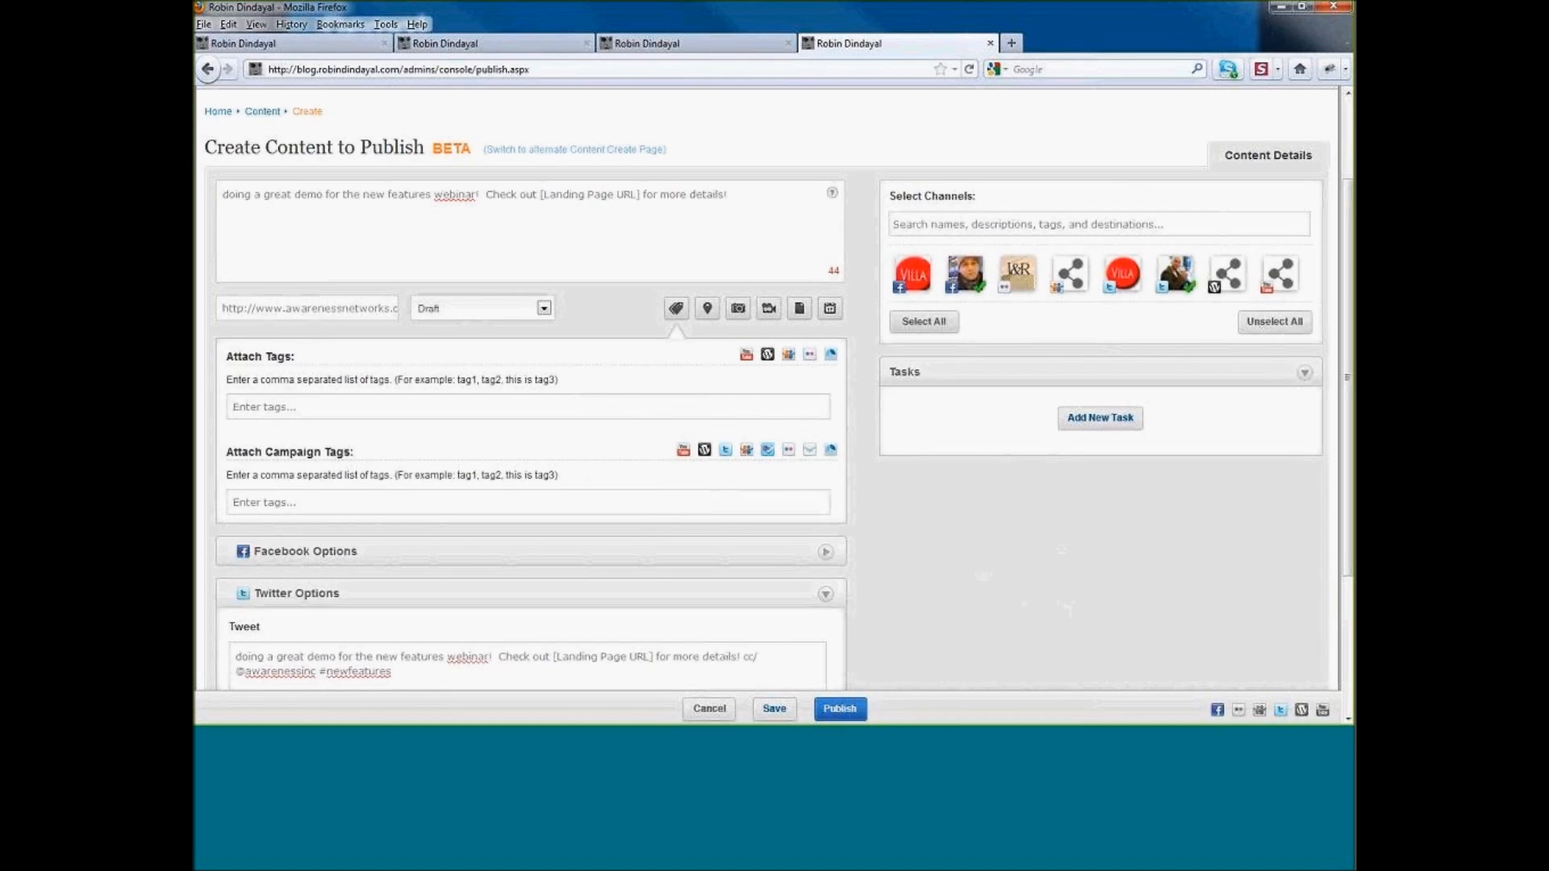
pyautogui.click(706, 323)
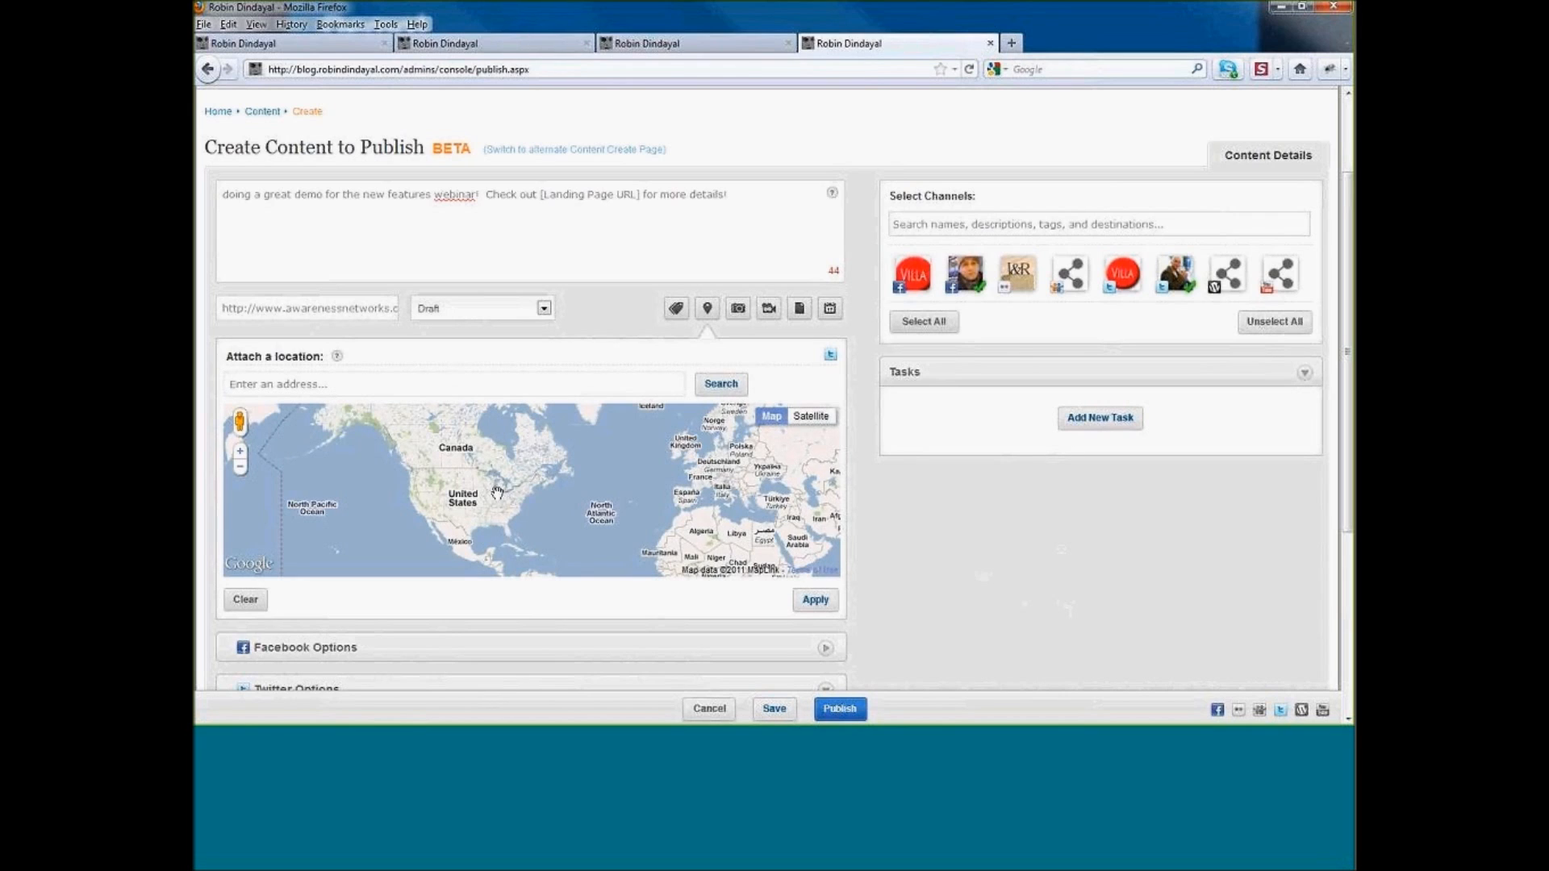
pyautogui.click(736, 312)
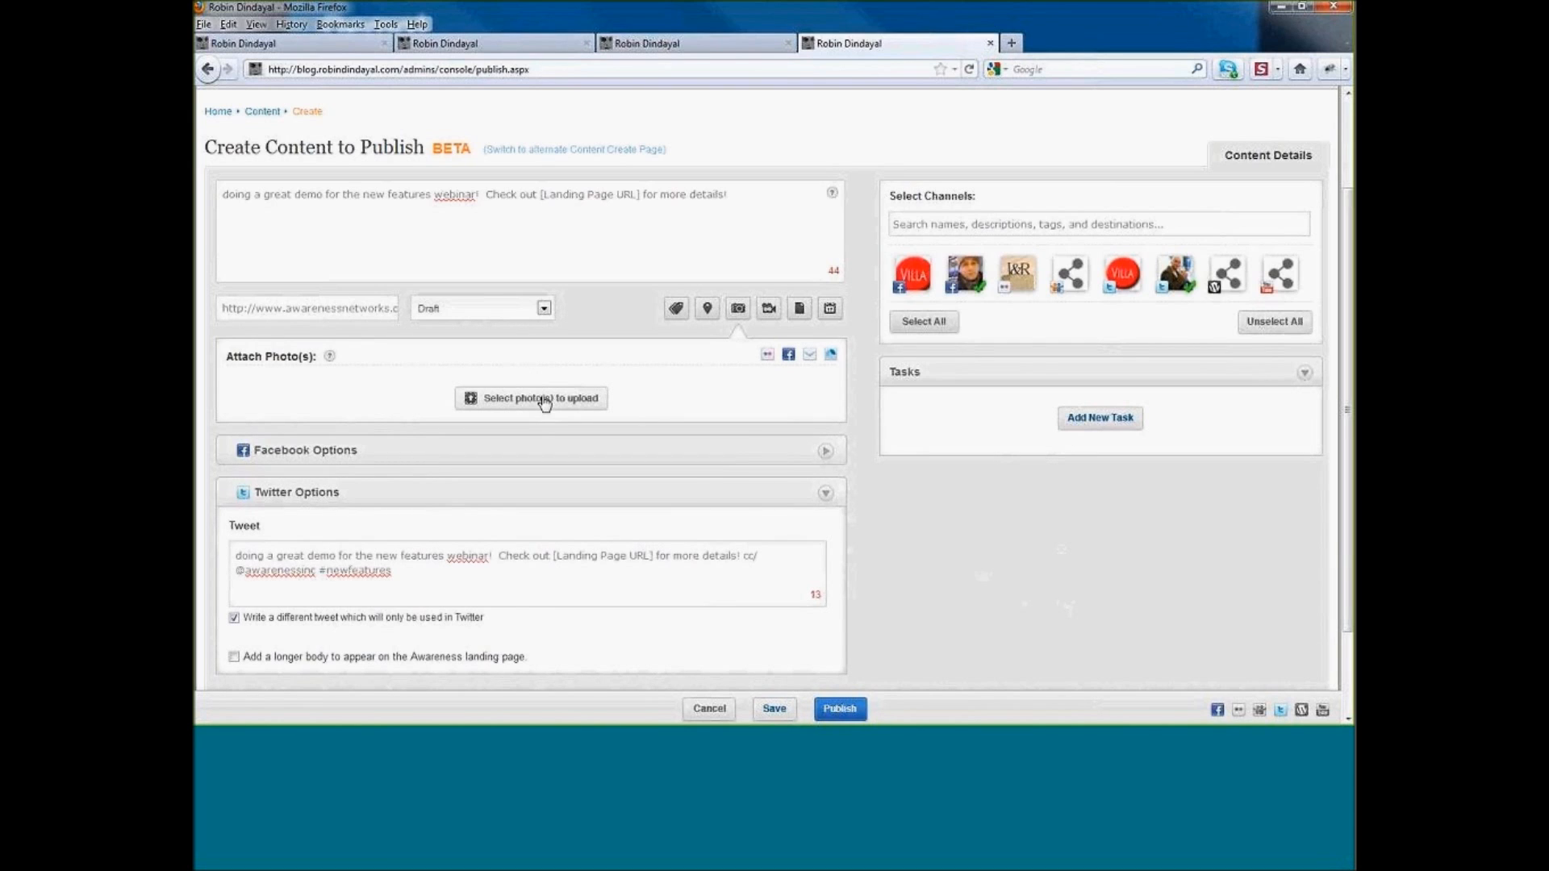
pyautogui.click(771, 310)
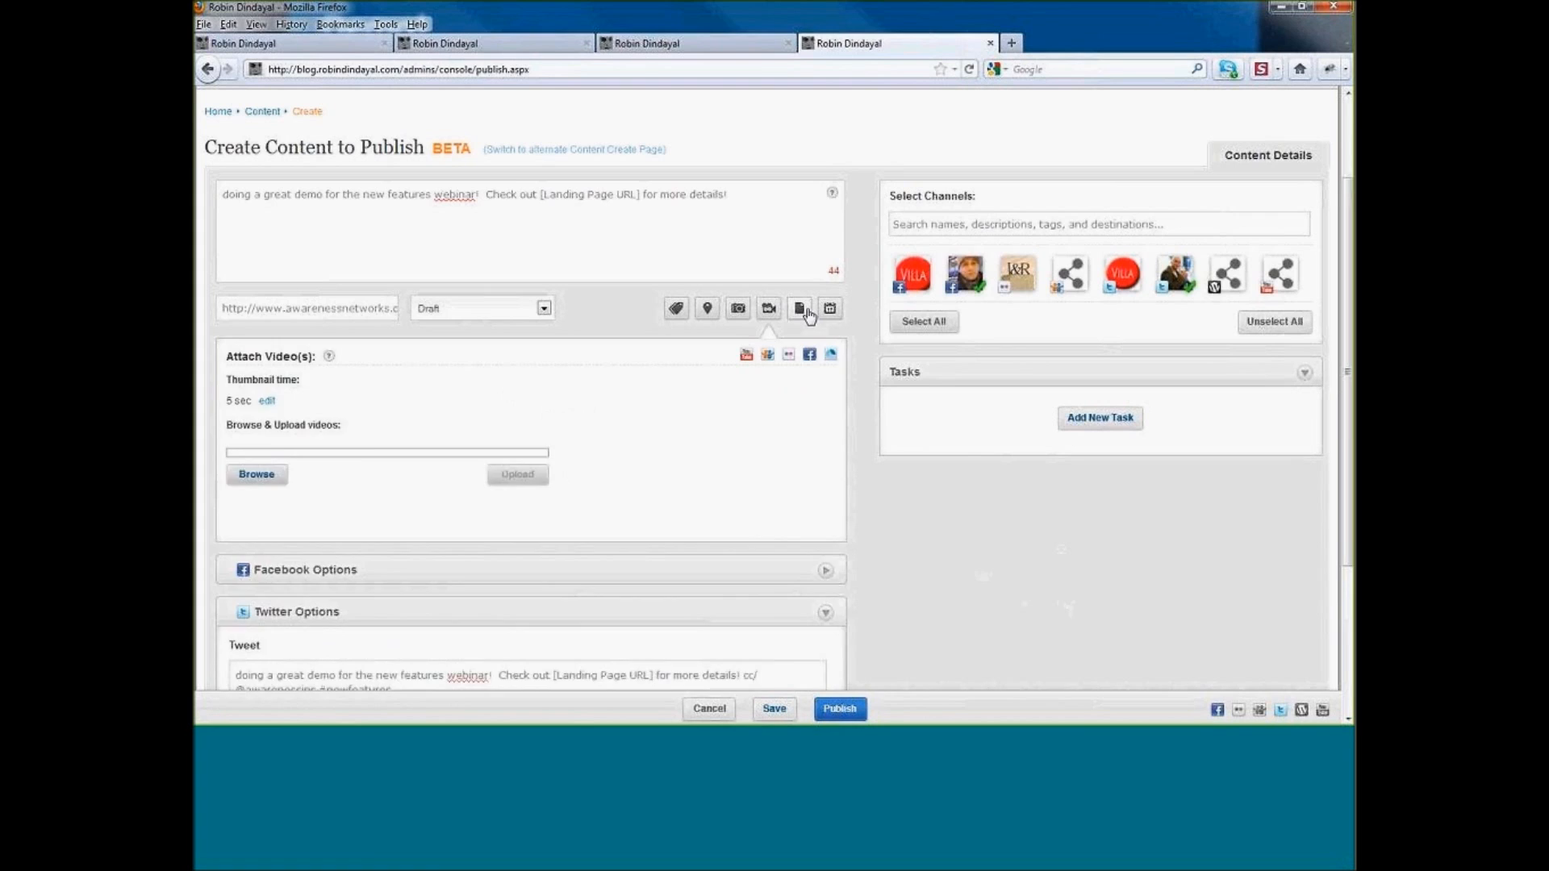
pyautogui.click(807, 314)
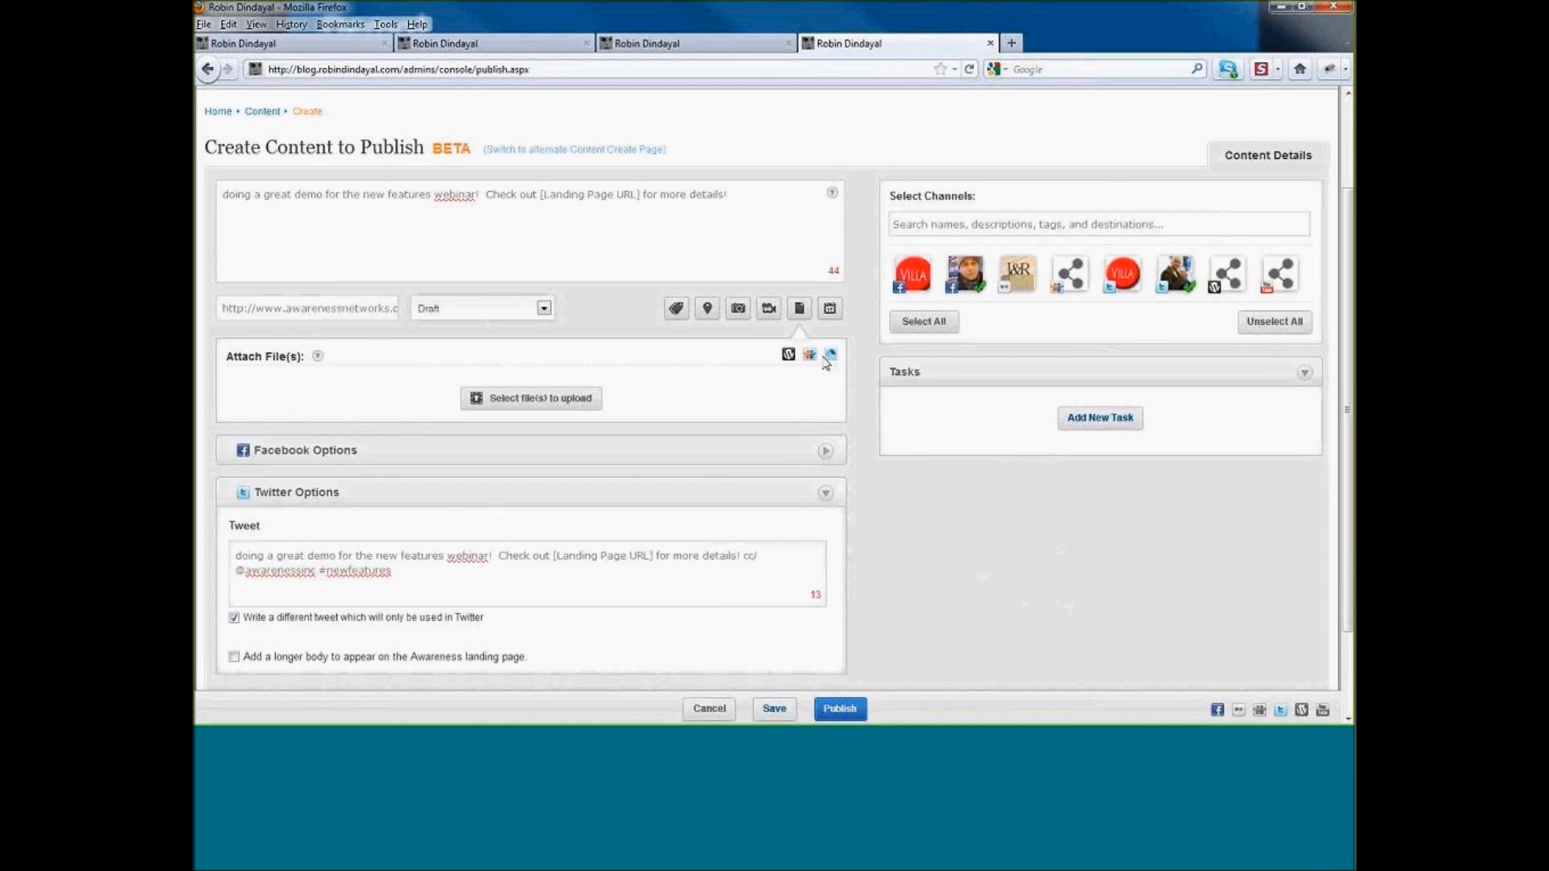
# - Check the publish date option's time zone, and open and close its calendar without choosing a date
pyautogui.click(829, 313)
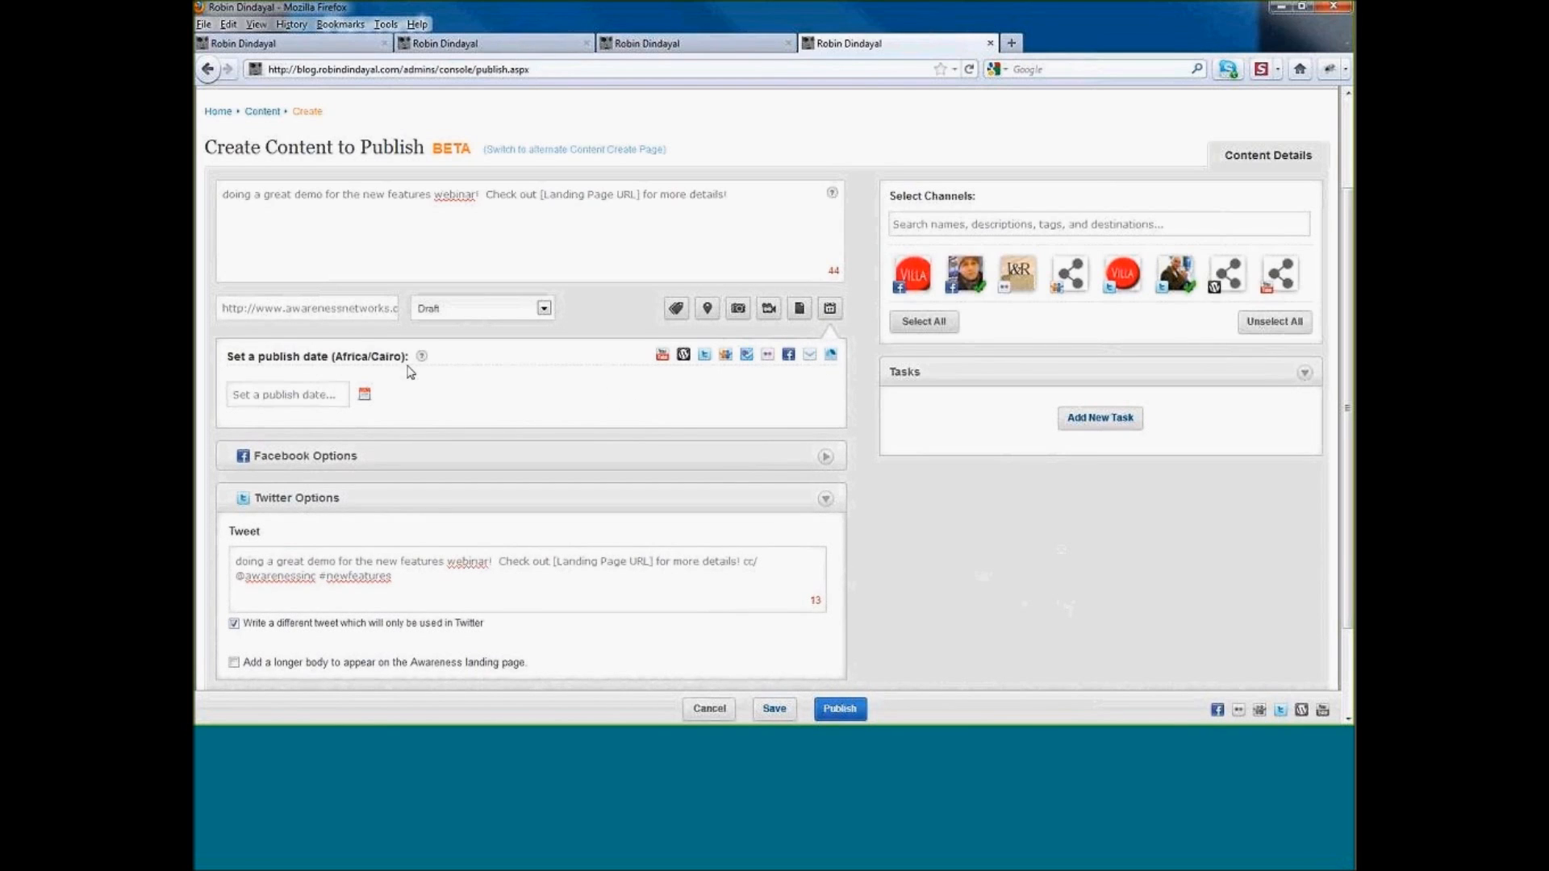
pyautogui.moveTo(405, 357); pyautogui.dragTo(329, 357)
pyautogui.click(366, 395)
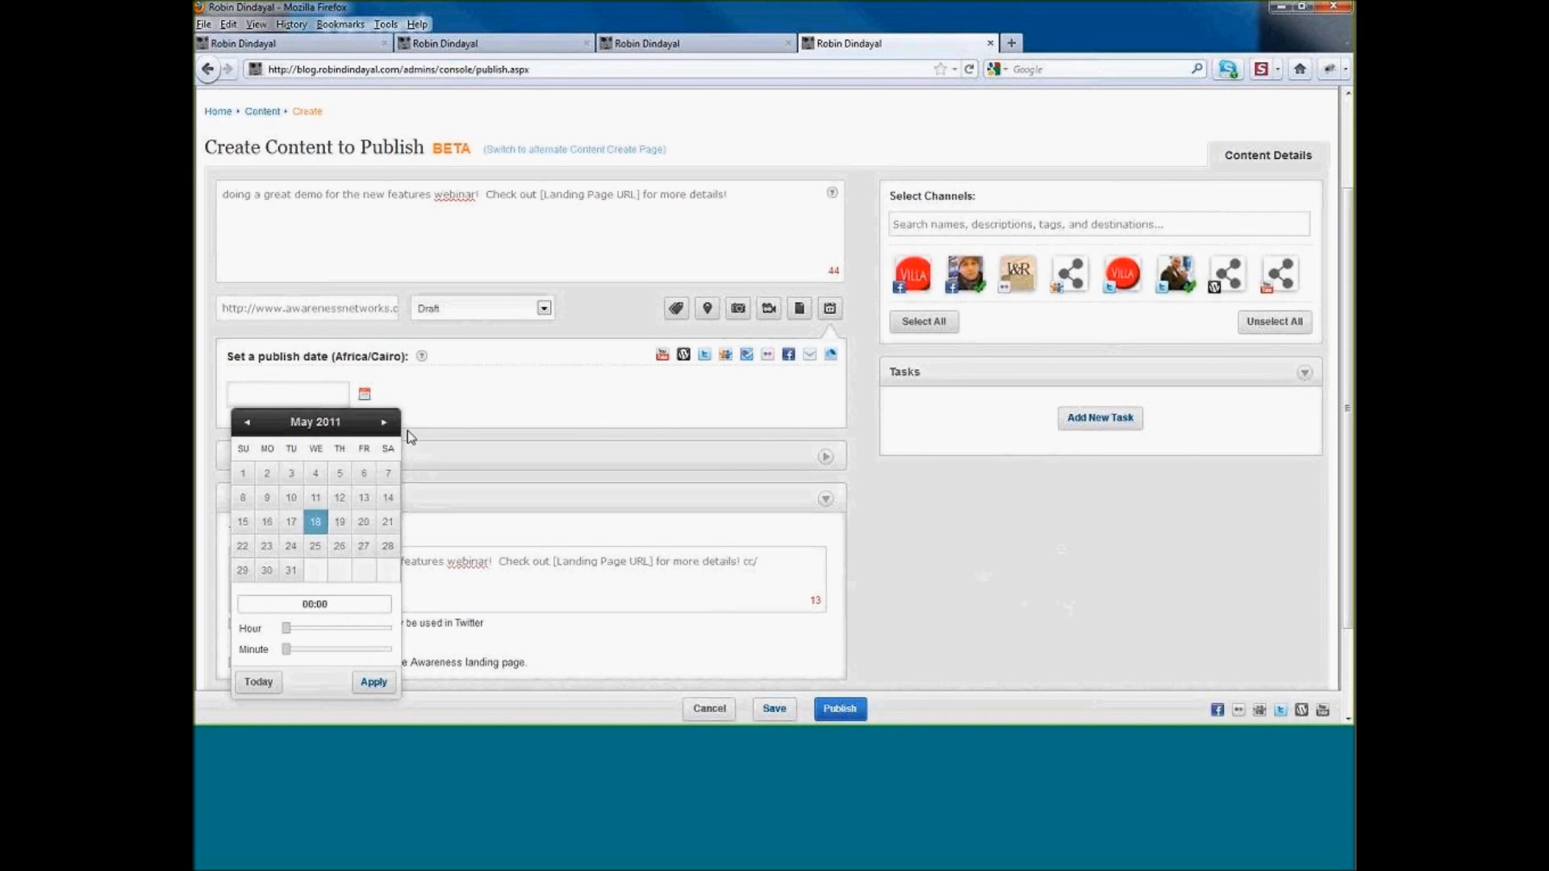
pyautogui.click(445, 390)
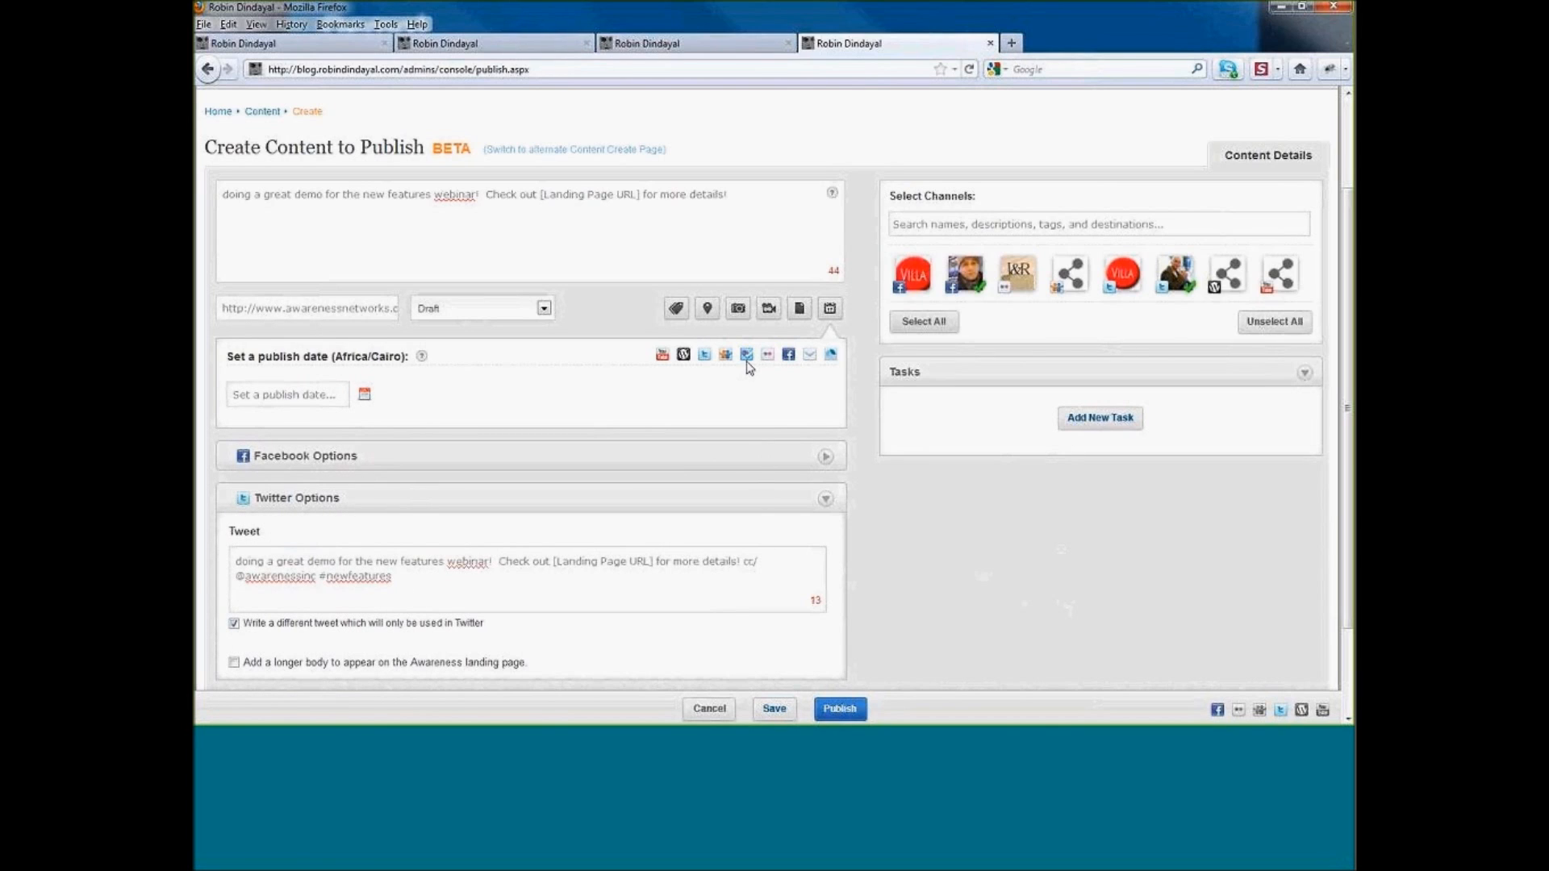
# - Expand the Facebook options and use the Twitter options status shortcut to go to the Twitter section
pyautogui.scroll(-2, 753, 367)
pyautogui.scroll(-2, 1130, 564)
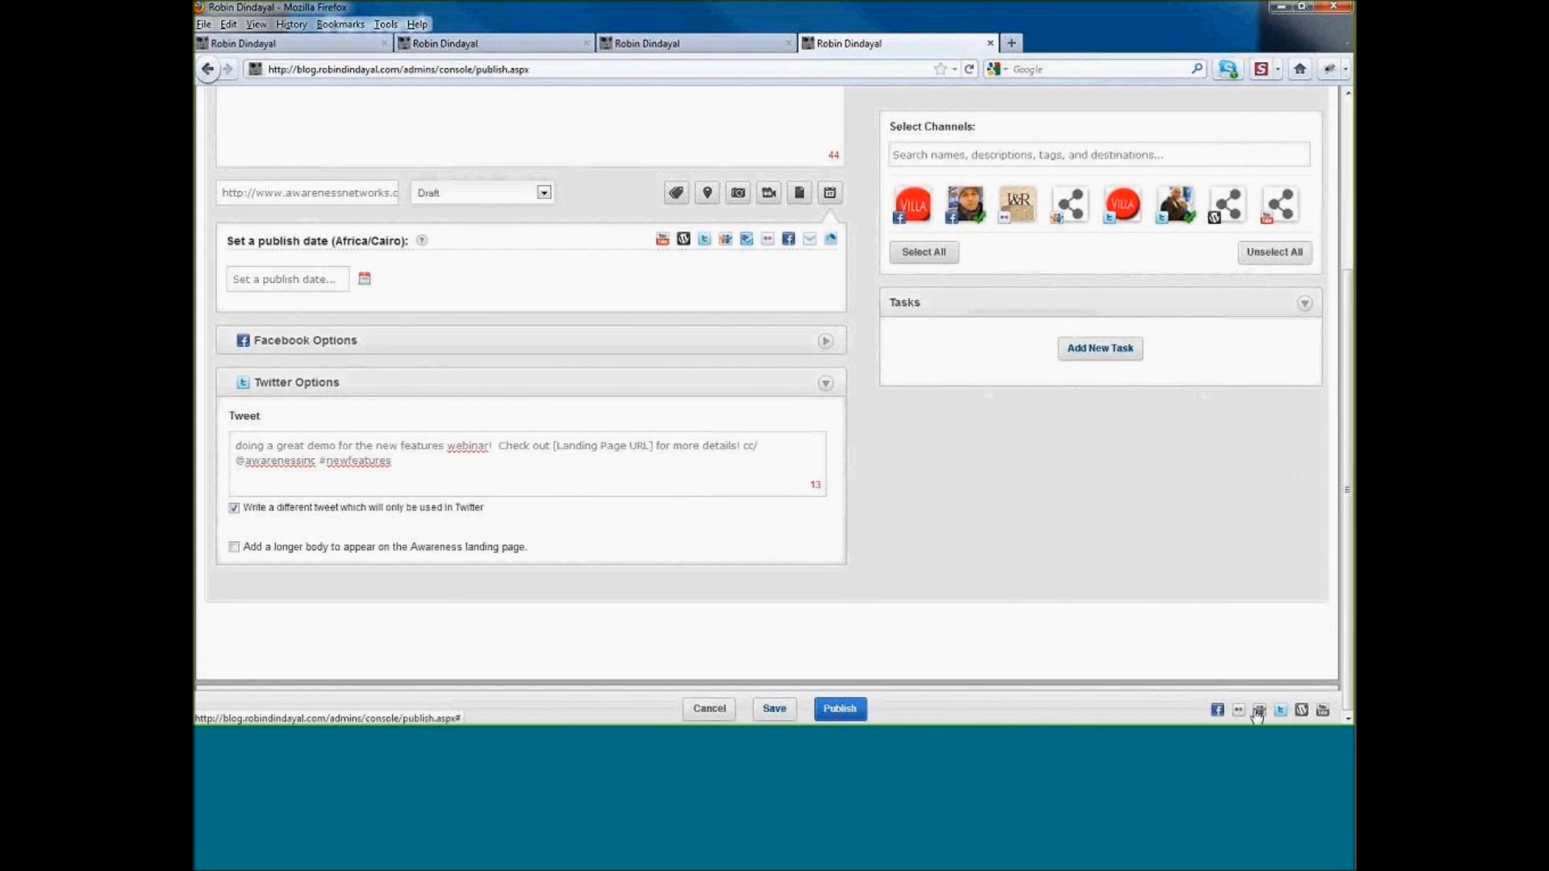
pyautogui.click(825, 342)
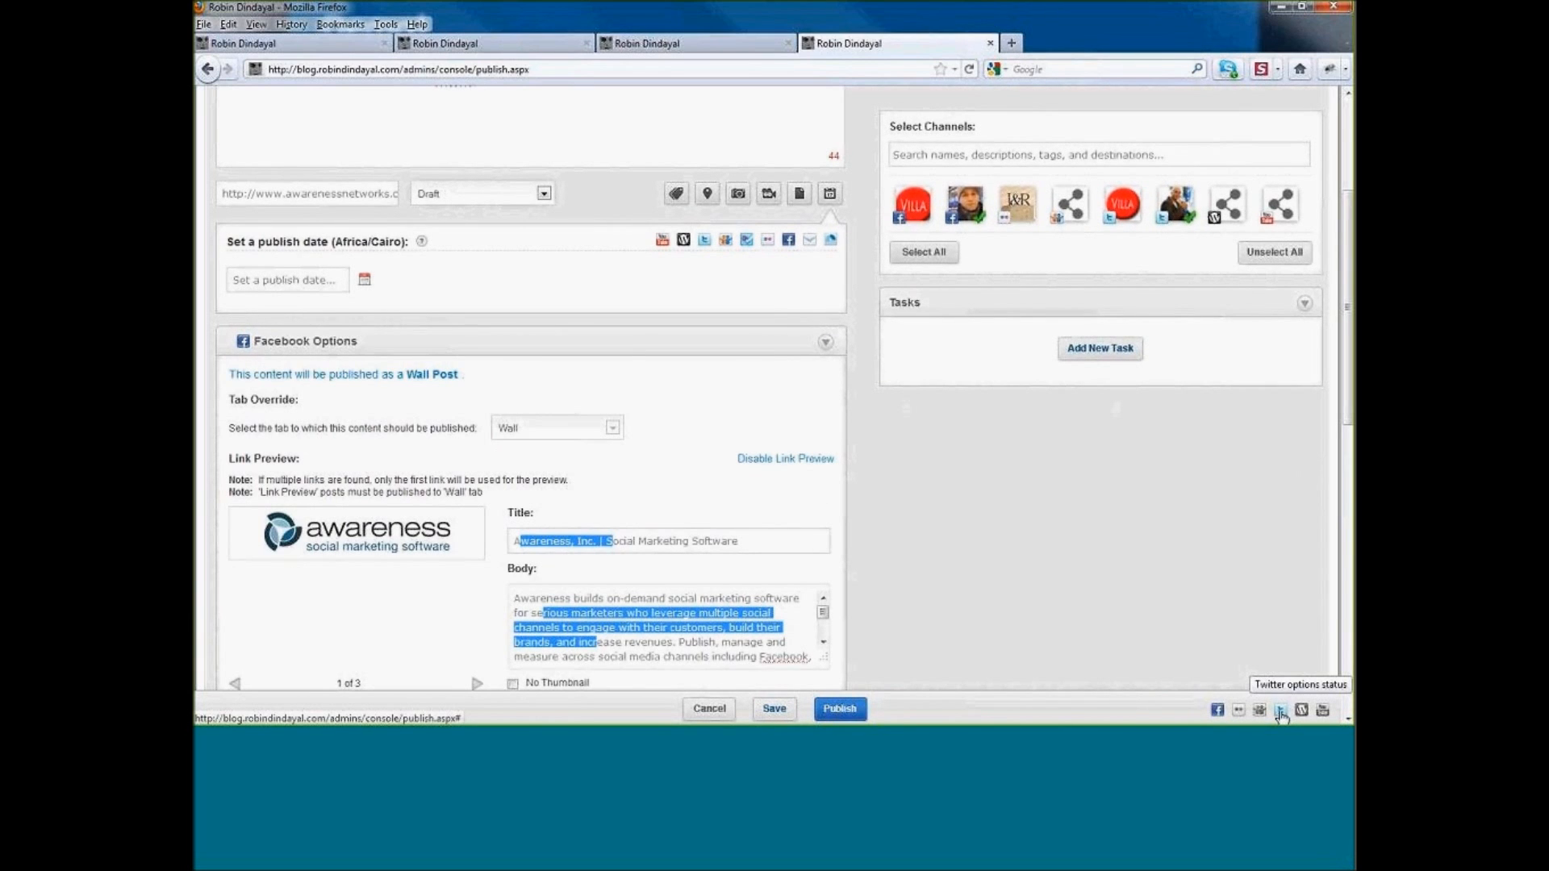
pyautogui.click(1281, 711)
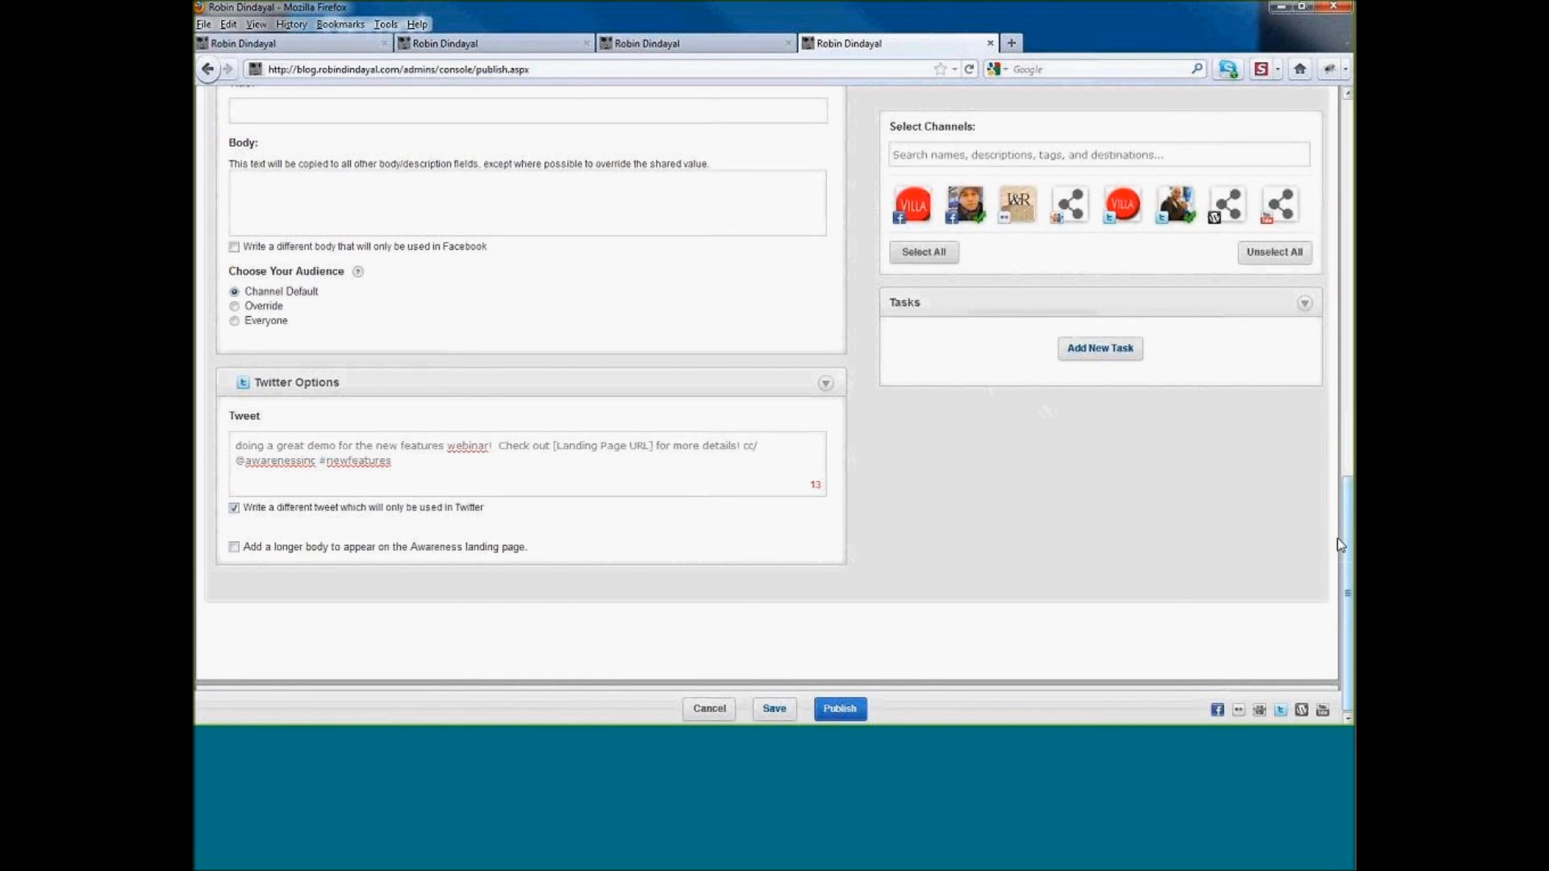
pyautogui.moveTo(1349, 543); pyautogui.dragTo(1324, 179)
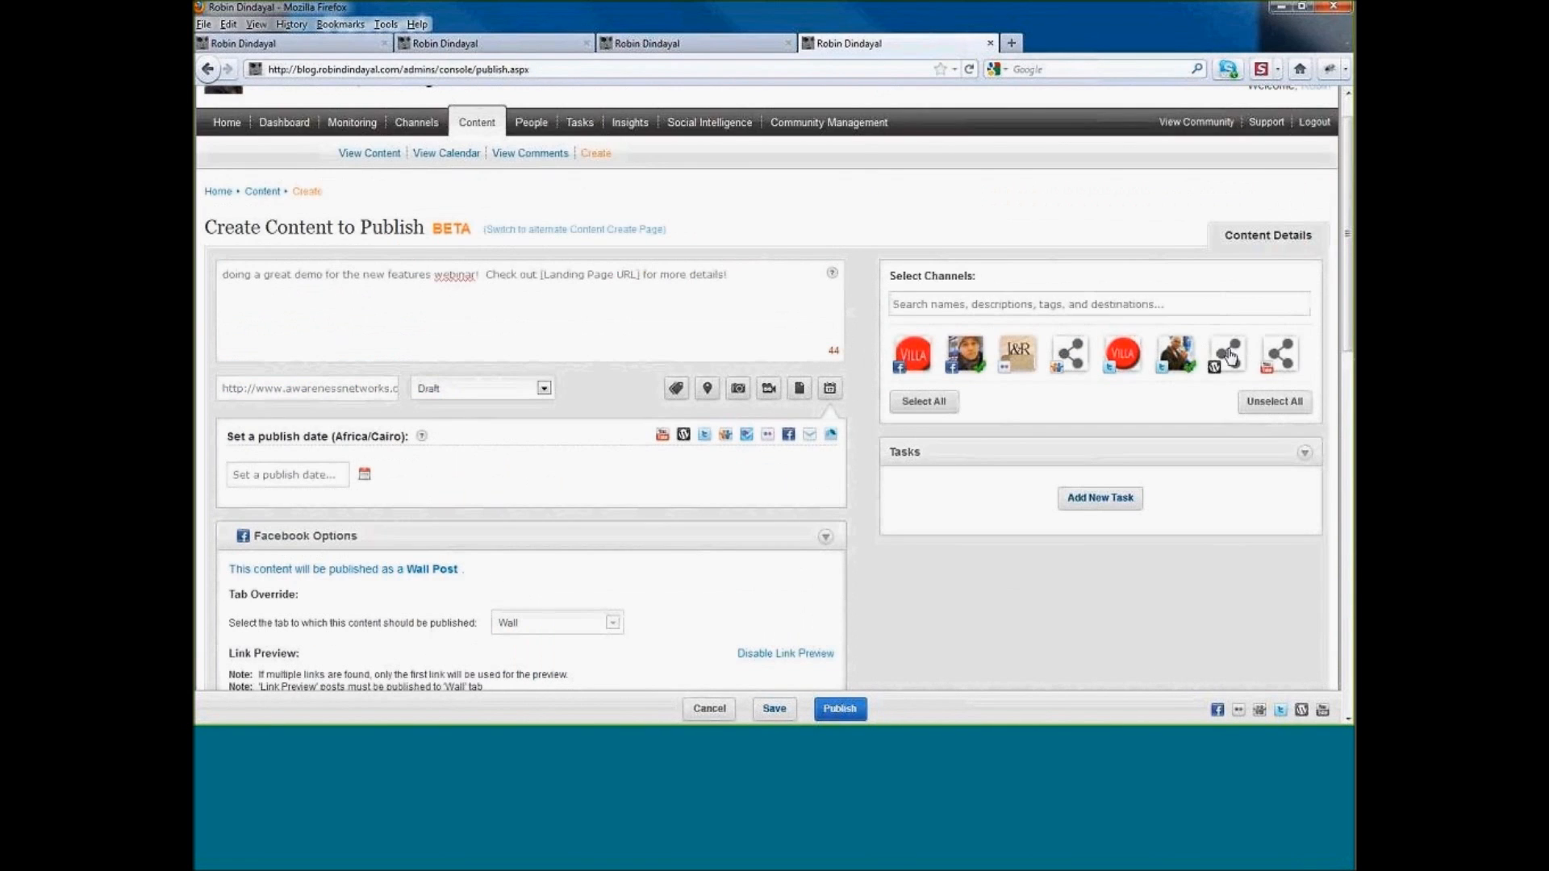
# - Add the WordPress channel as a destination and review its title, description and category options
pyautogui.click(1237, 366)
pyautogui.moveTo(1349, 231); pyautogui.dragTo(1349, 624)
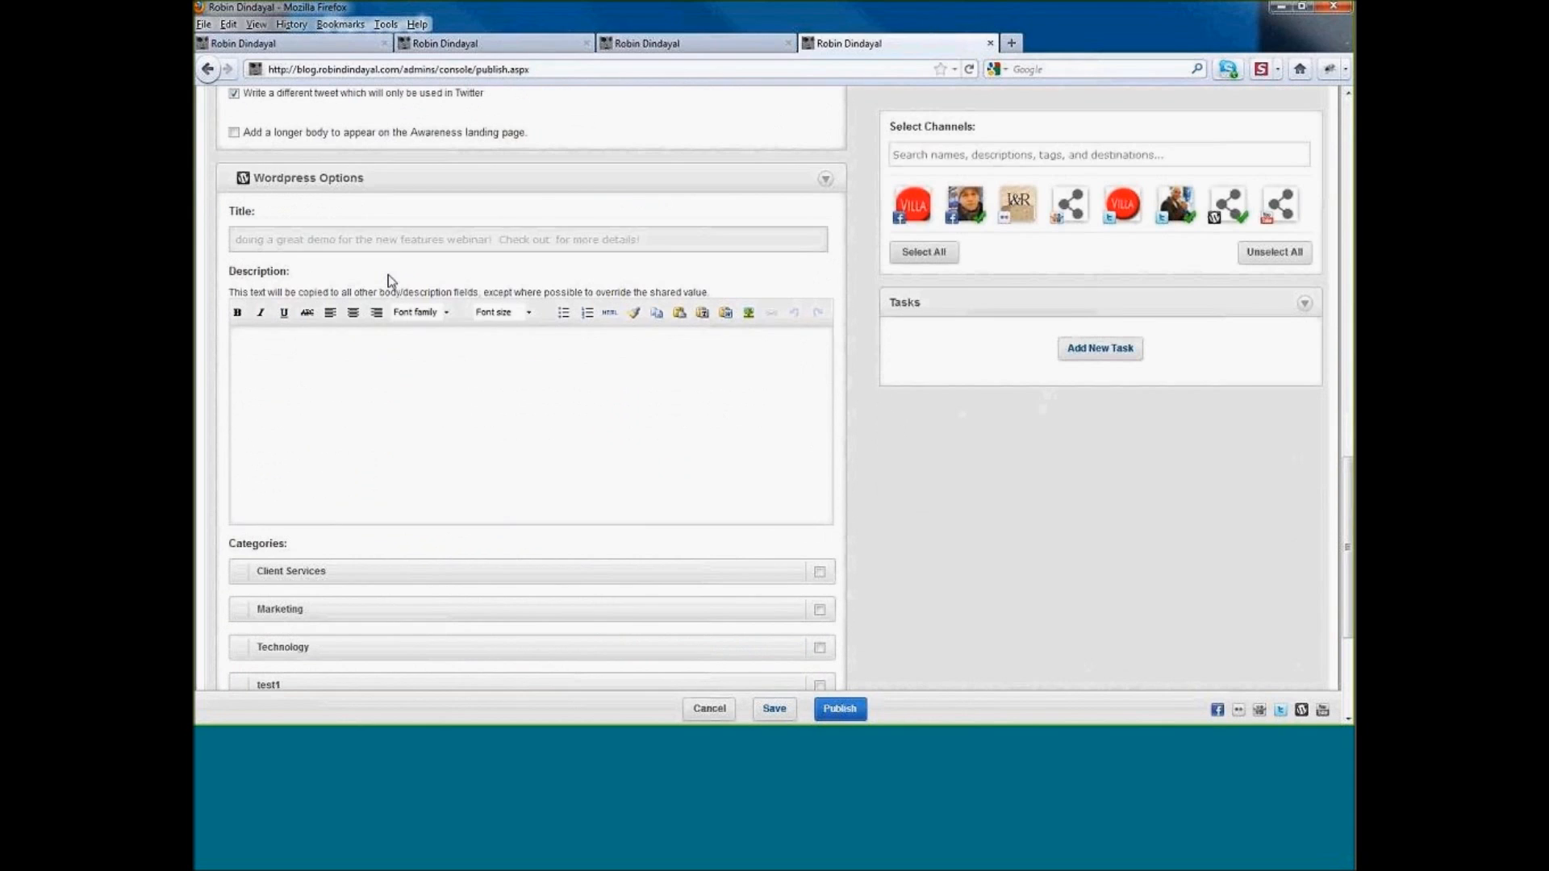
pyautogui.click(369, 395)
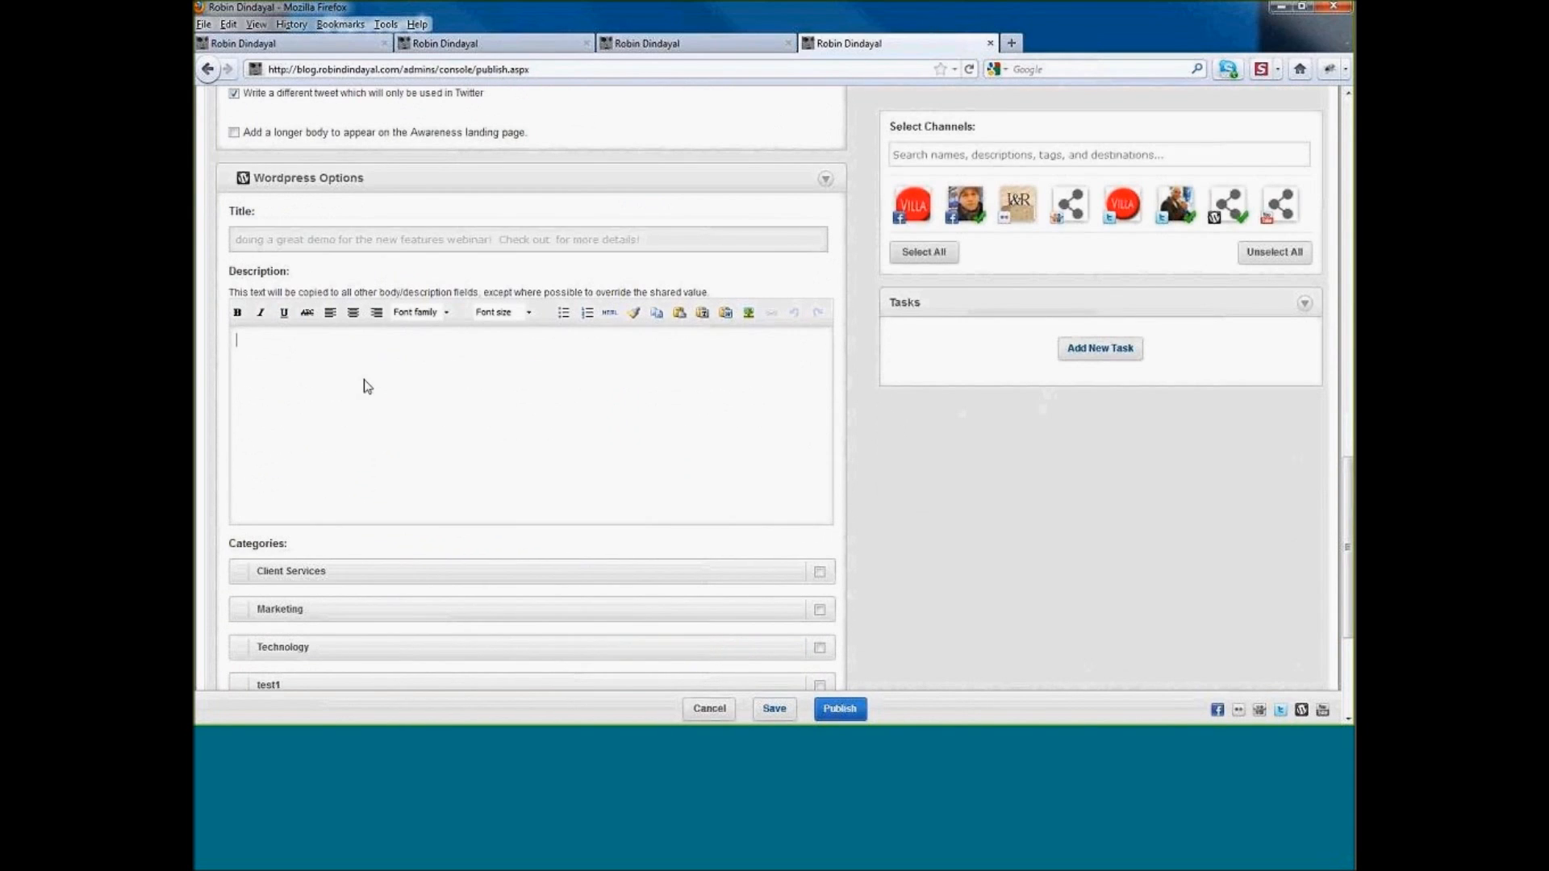
pyautogui.click(883, 467)
pyautogui.moveTo(1352, 531); pyautogui.dragTo(1352, 610)
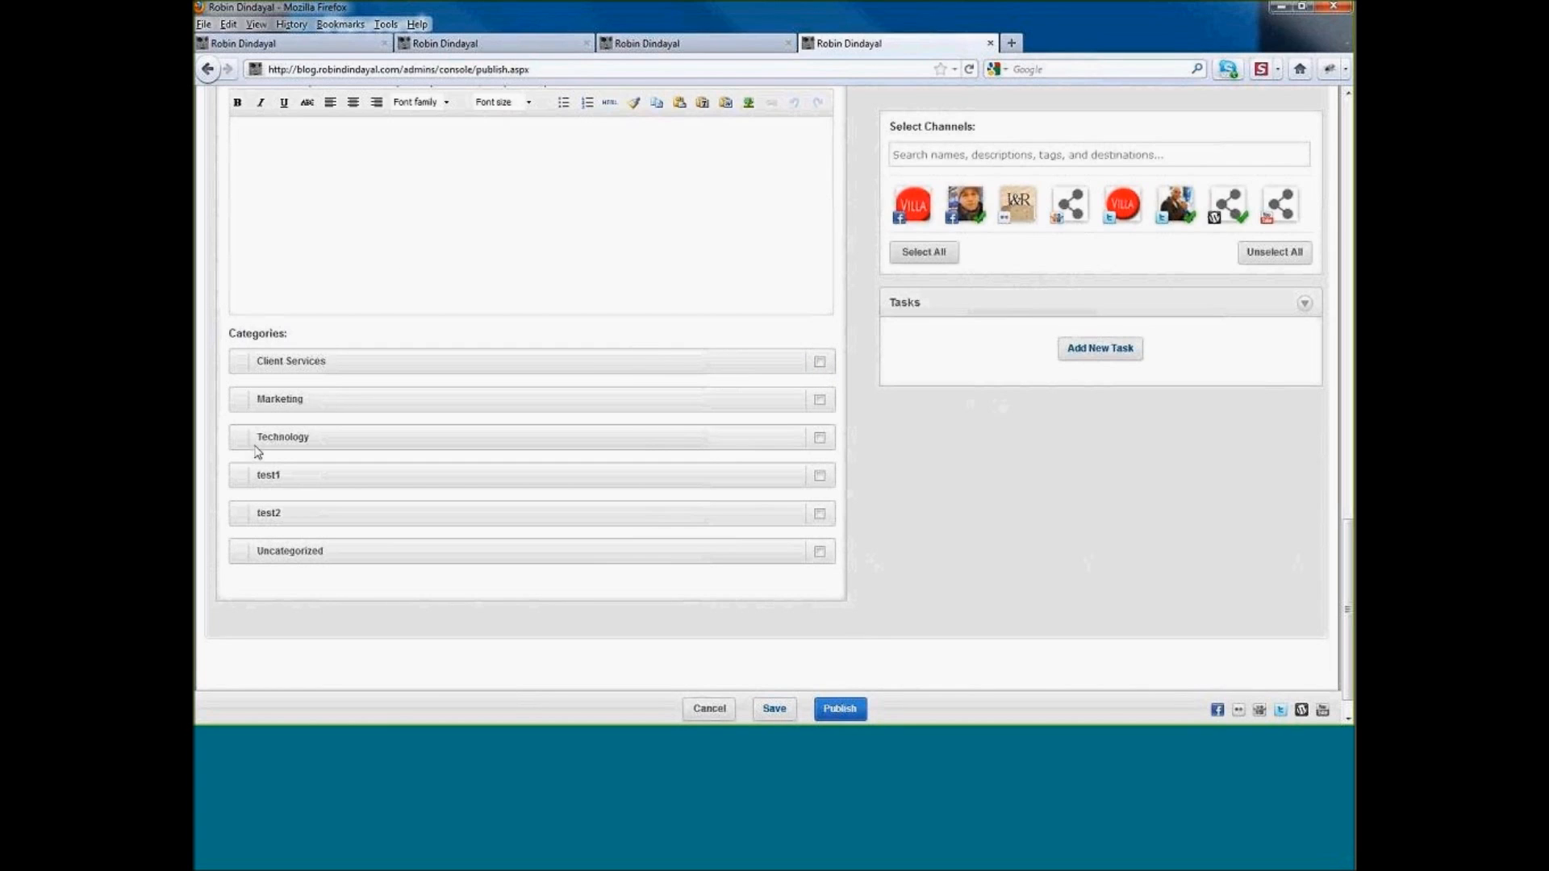
pyautogui.scroll(1, 476, 428)
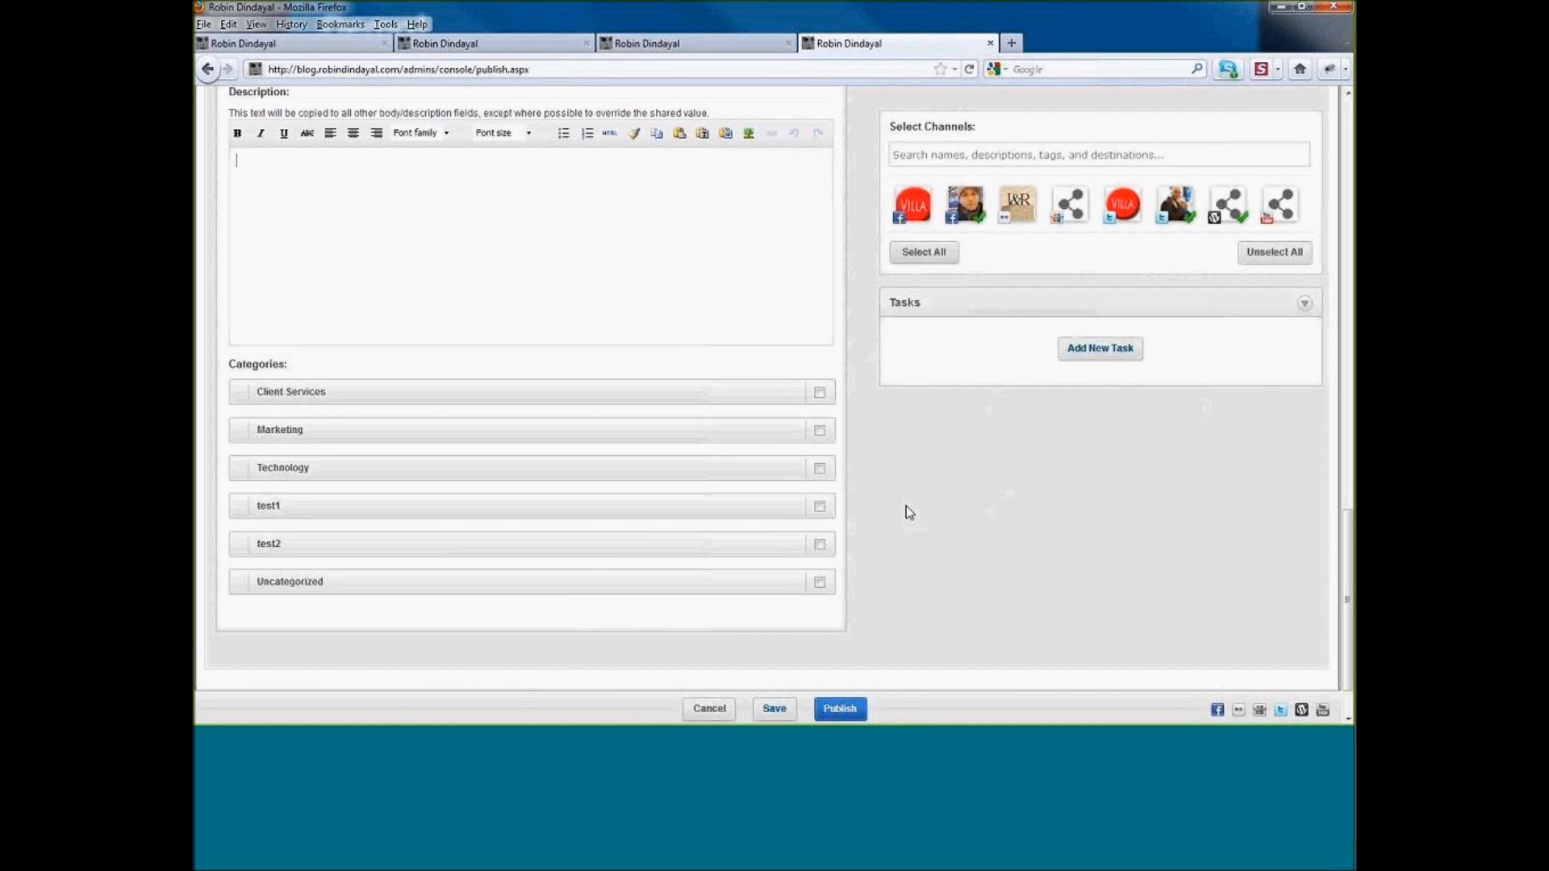
# - Collapse the Facebook, Twitter and WordPress options sections
pyautogui.scroll(5, 904, 490)
pyautogui.scroll(3, 905, 492)
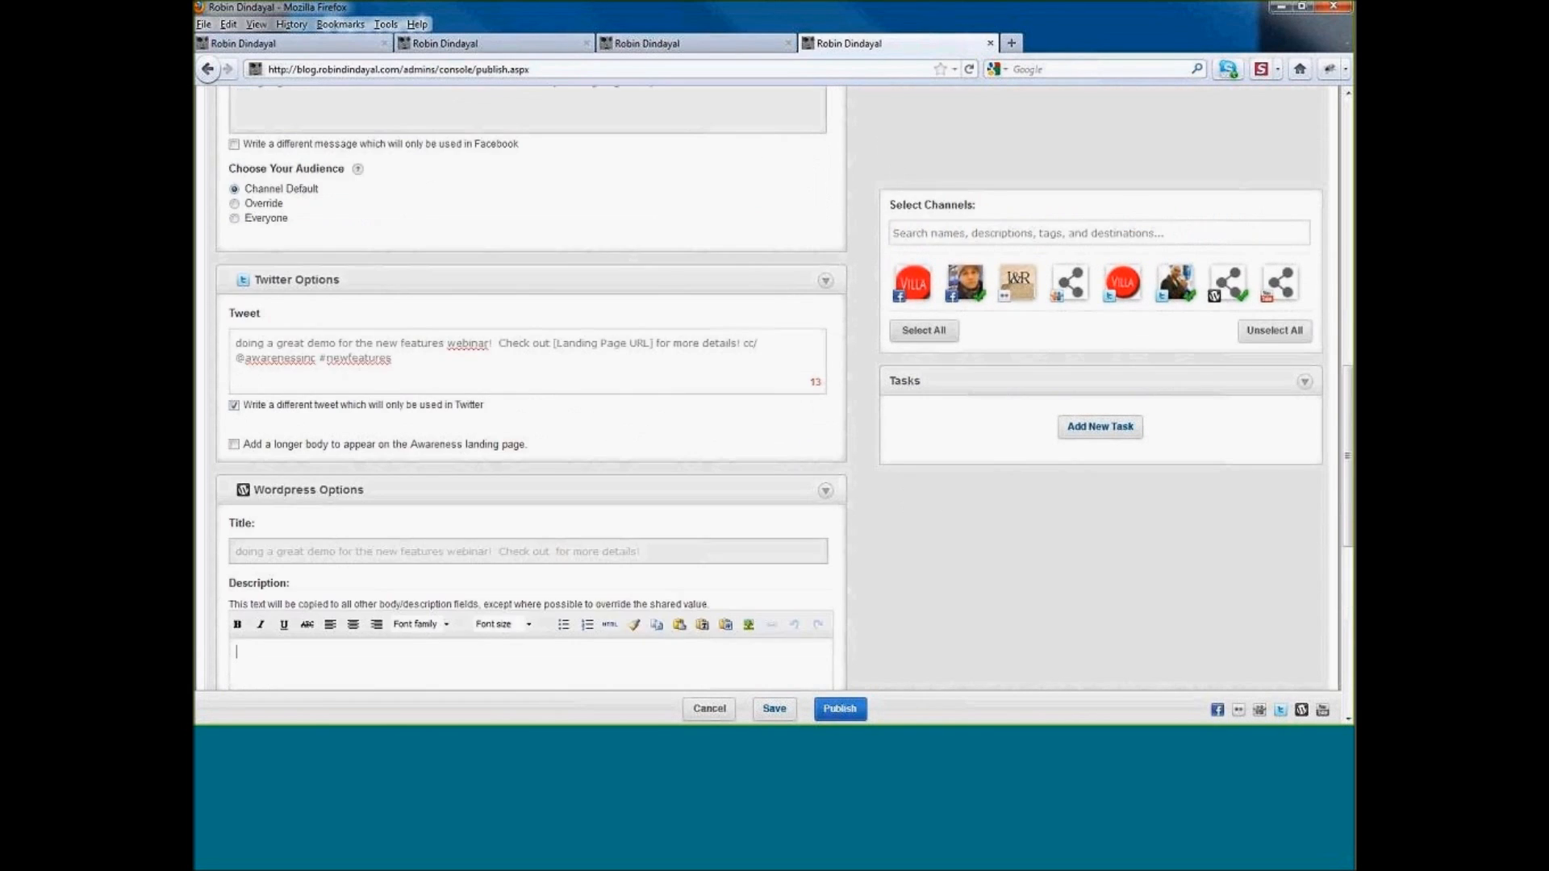
pyautogui.scroll(4, 883, 446)
pyautogui.scroll(4, 883, 447)
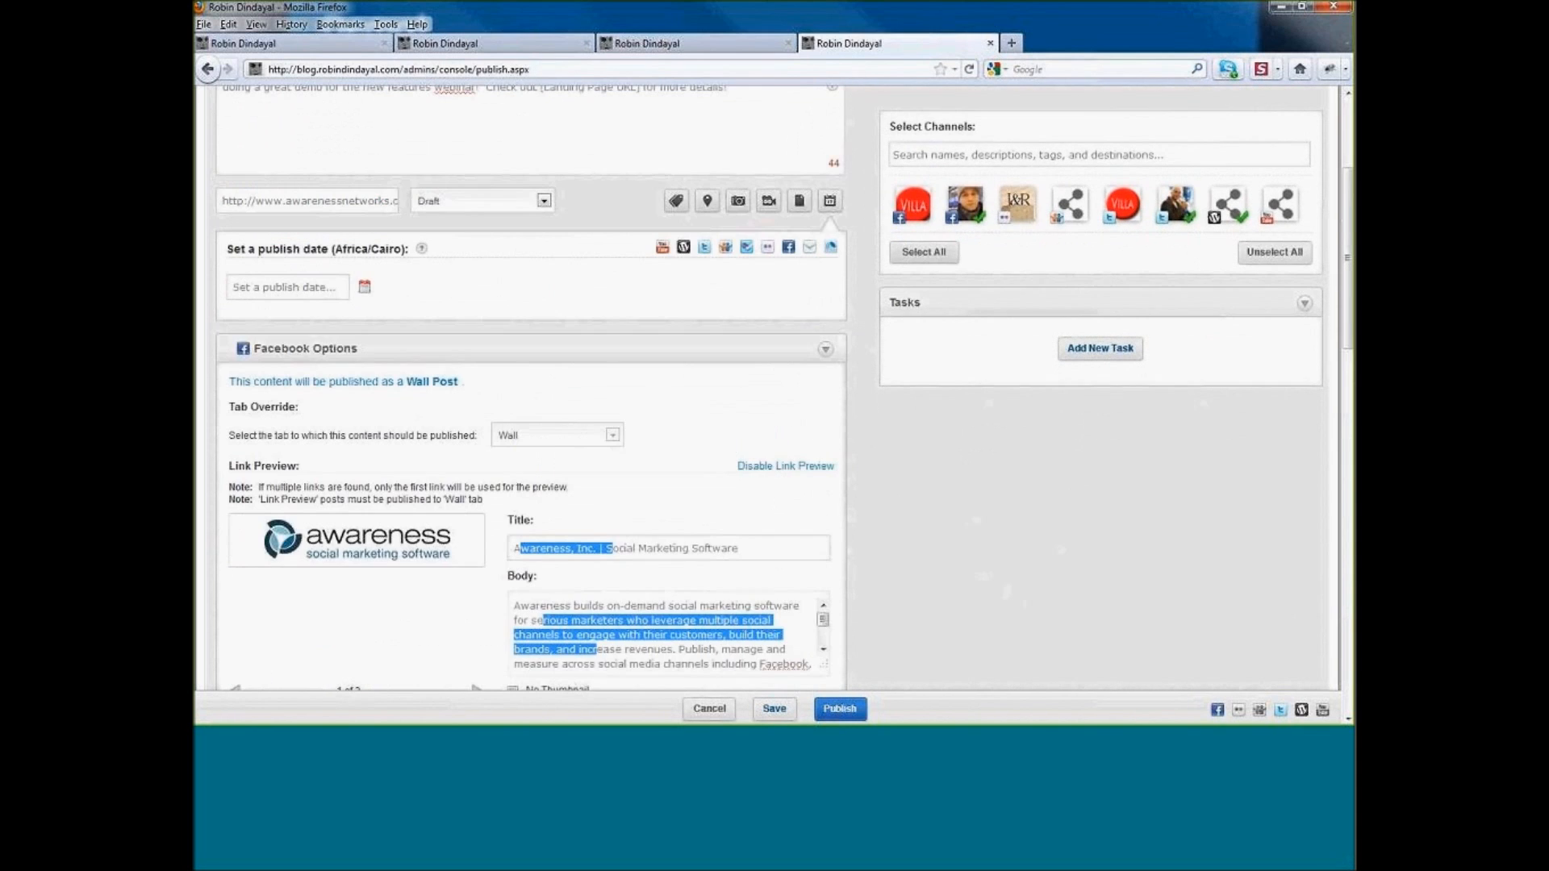
pyautogui.scroll(3, 880, 375)
pyautogui.click(829, 535)
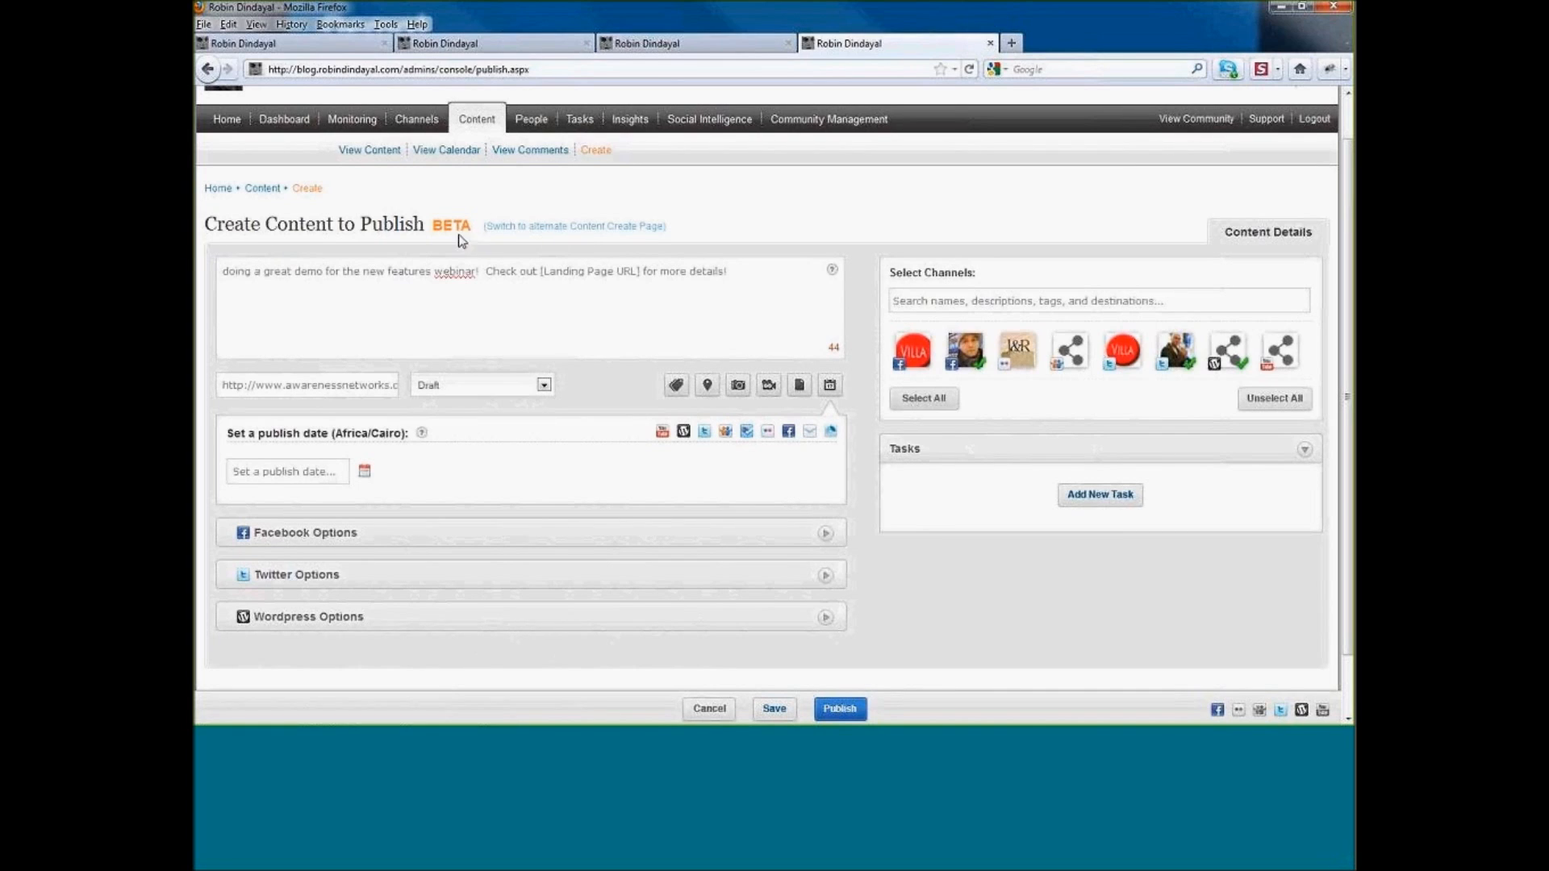
# - Open the alternate Content Create page in a separate tab, review its layout, and return to the beta page
pyautogui.click(521, 233)
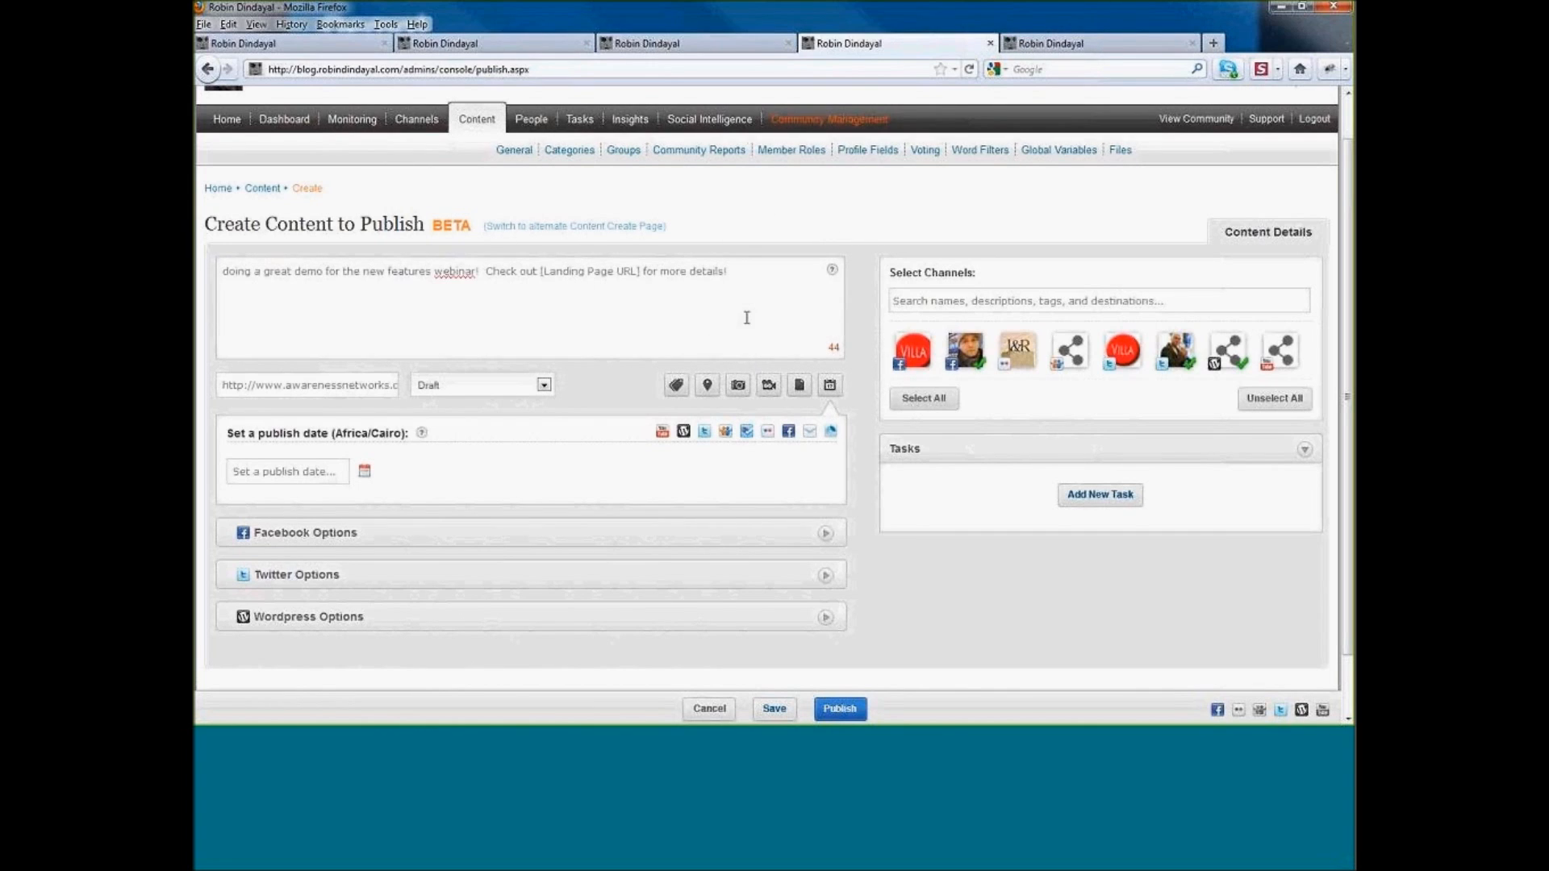
pyautogui.click(1034, 46)
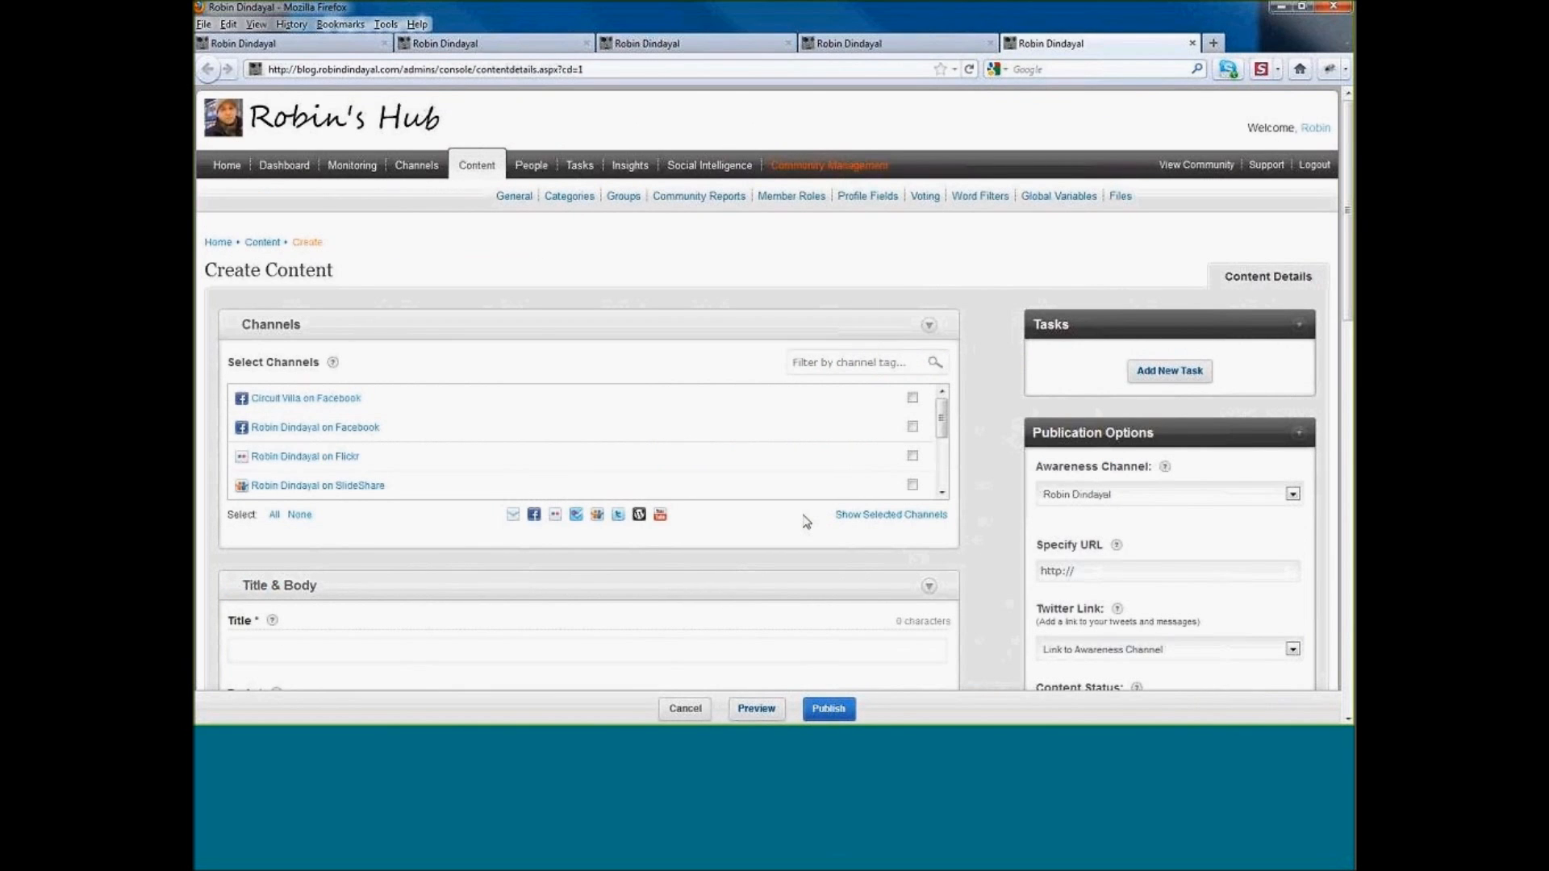
pyautogui.scroll(-5, 795, 520)
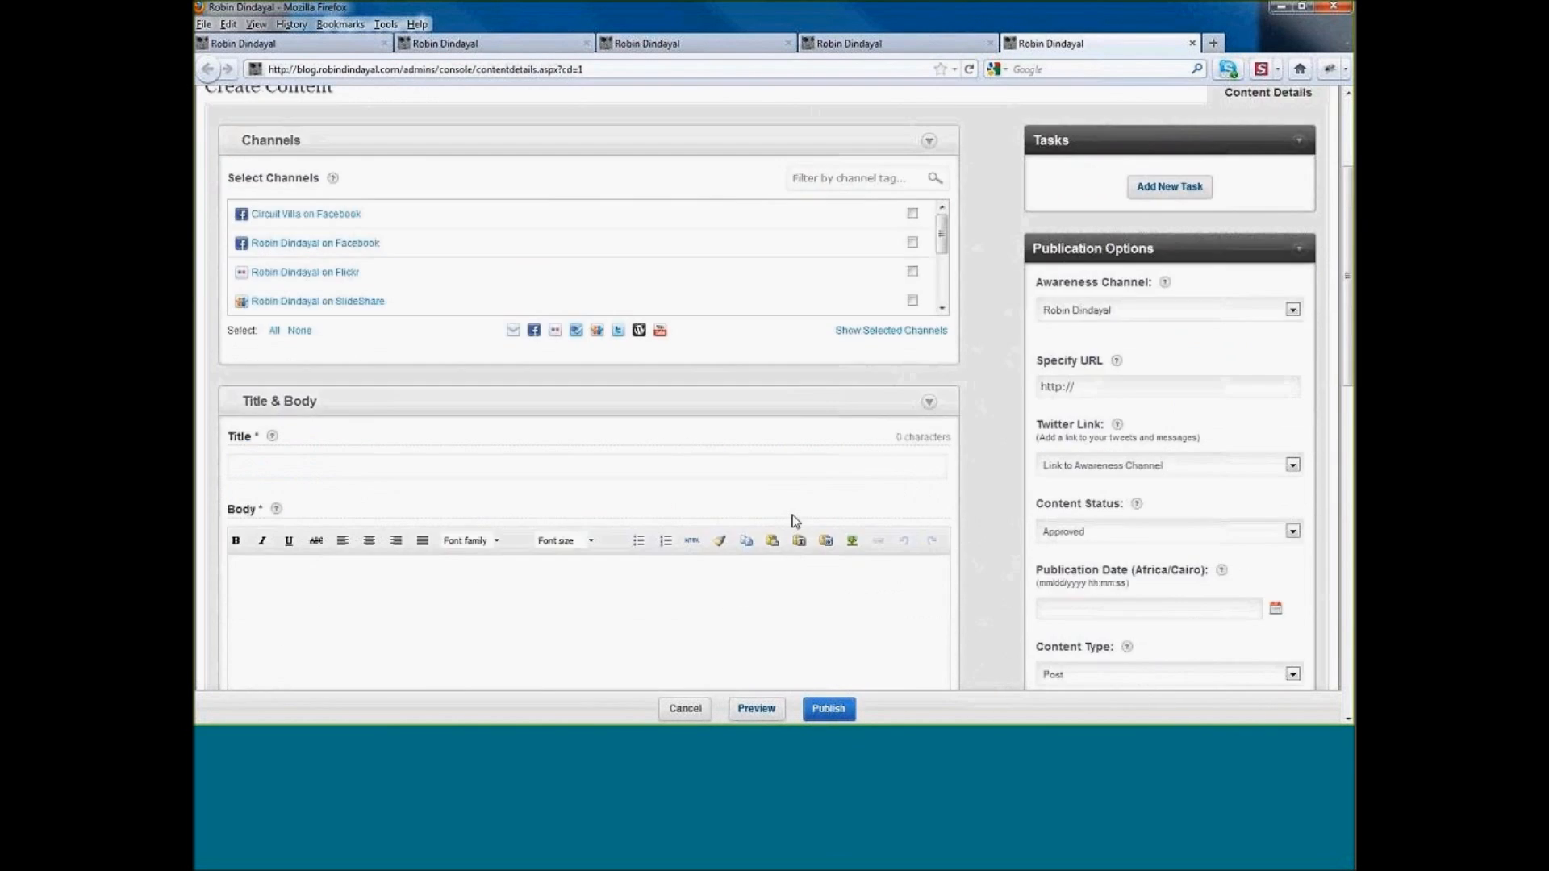
pyautogui.scroll(-1, 796, 521)
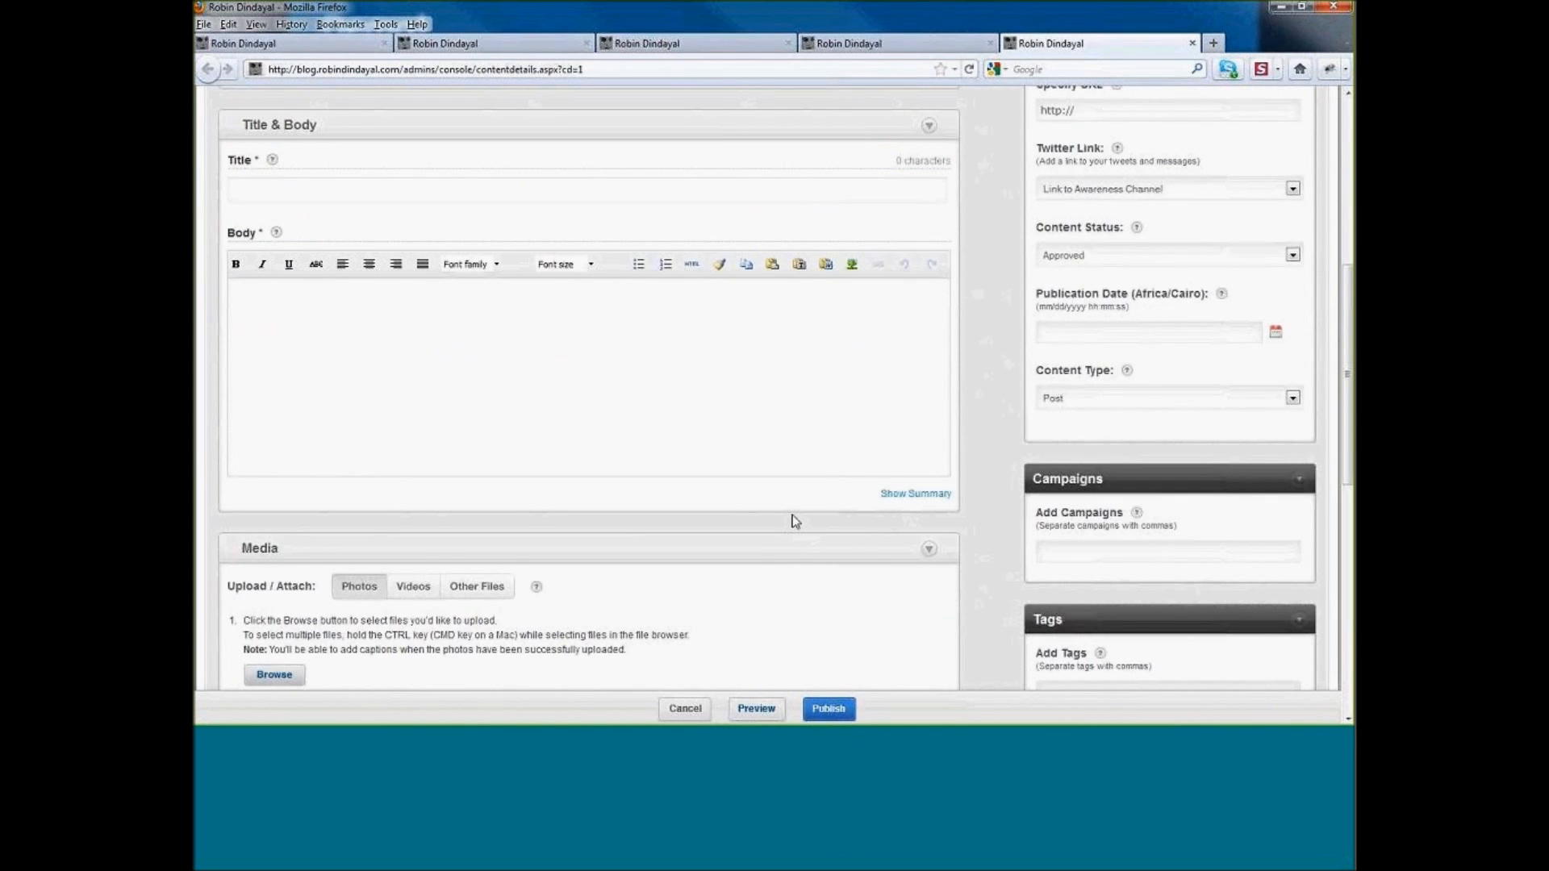
pyautogui.scroll(4, 795, 520)
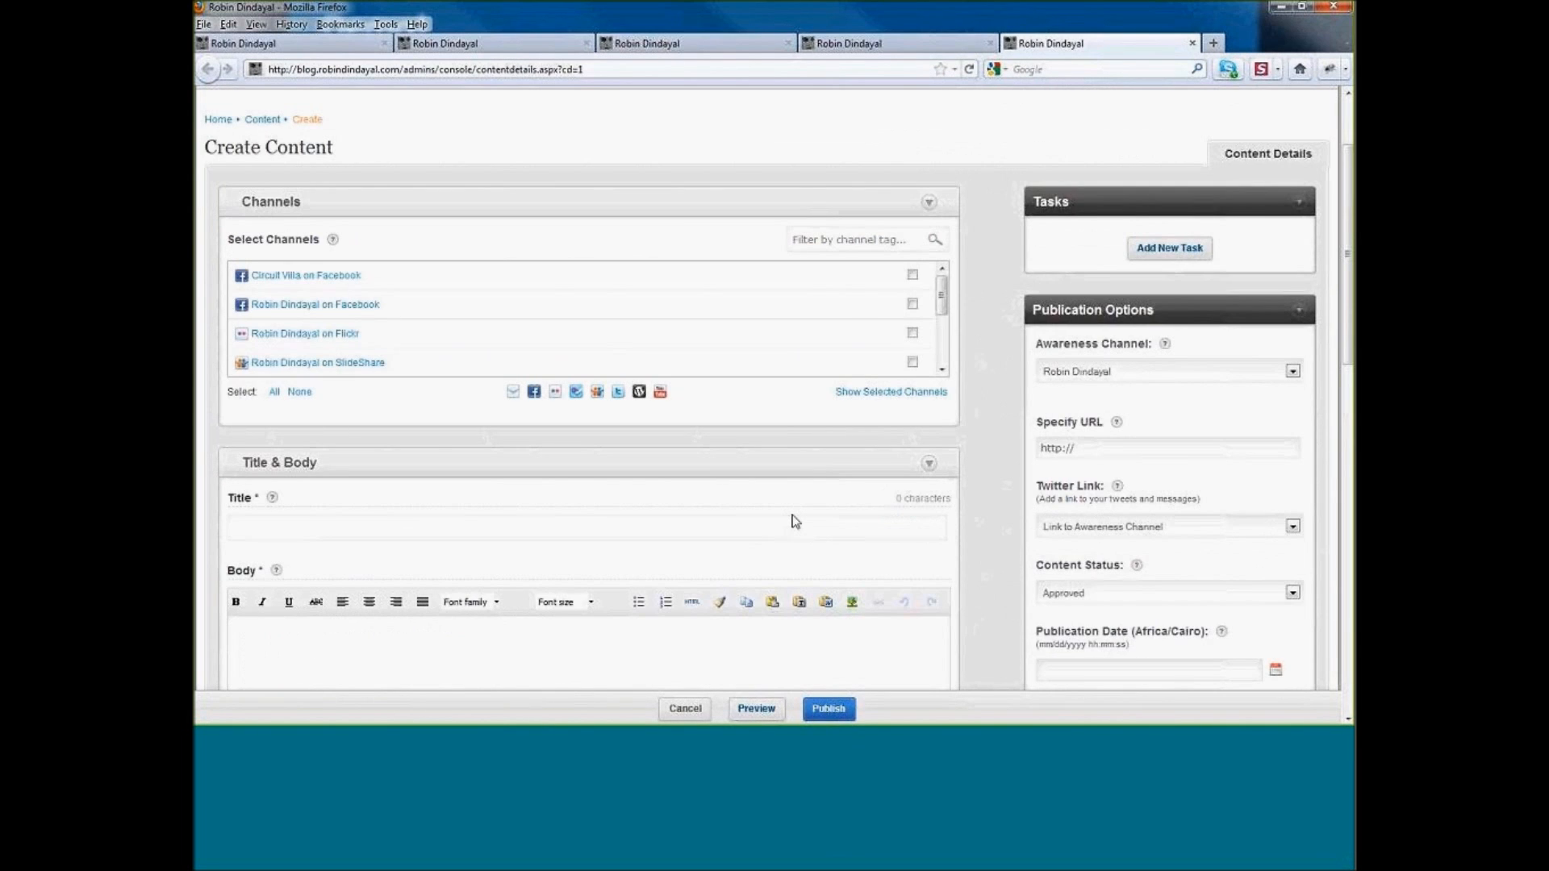
pyautogui.click(880, 46)
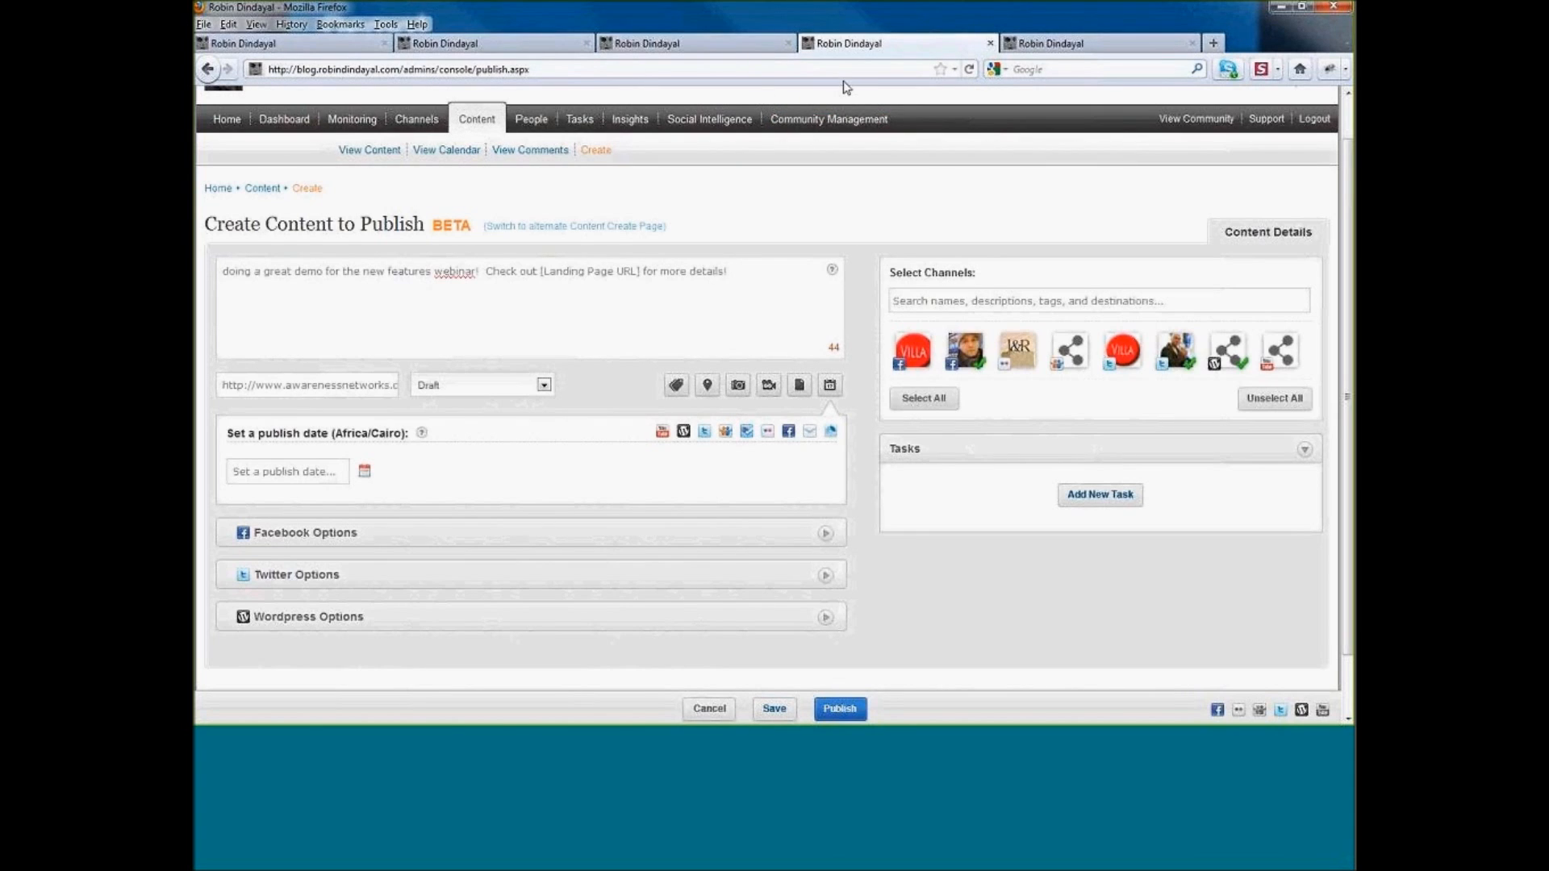
# - Start a fresh post for the YouTube channel with the message "This is the title of of my video"
pyautogui.click(969, 69)
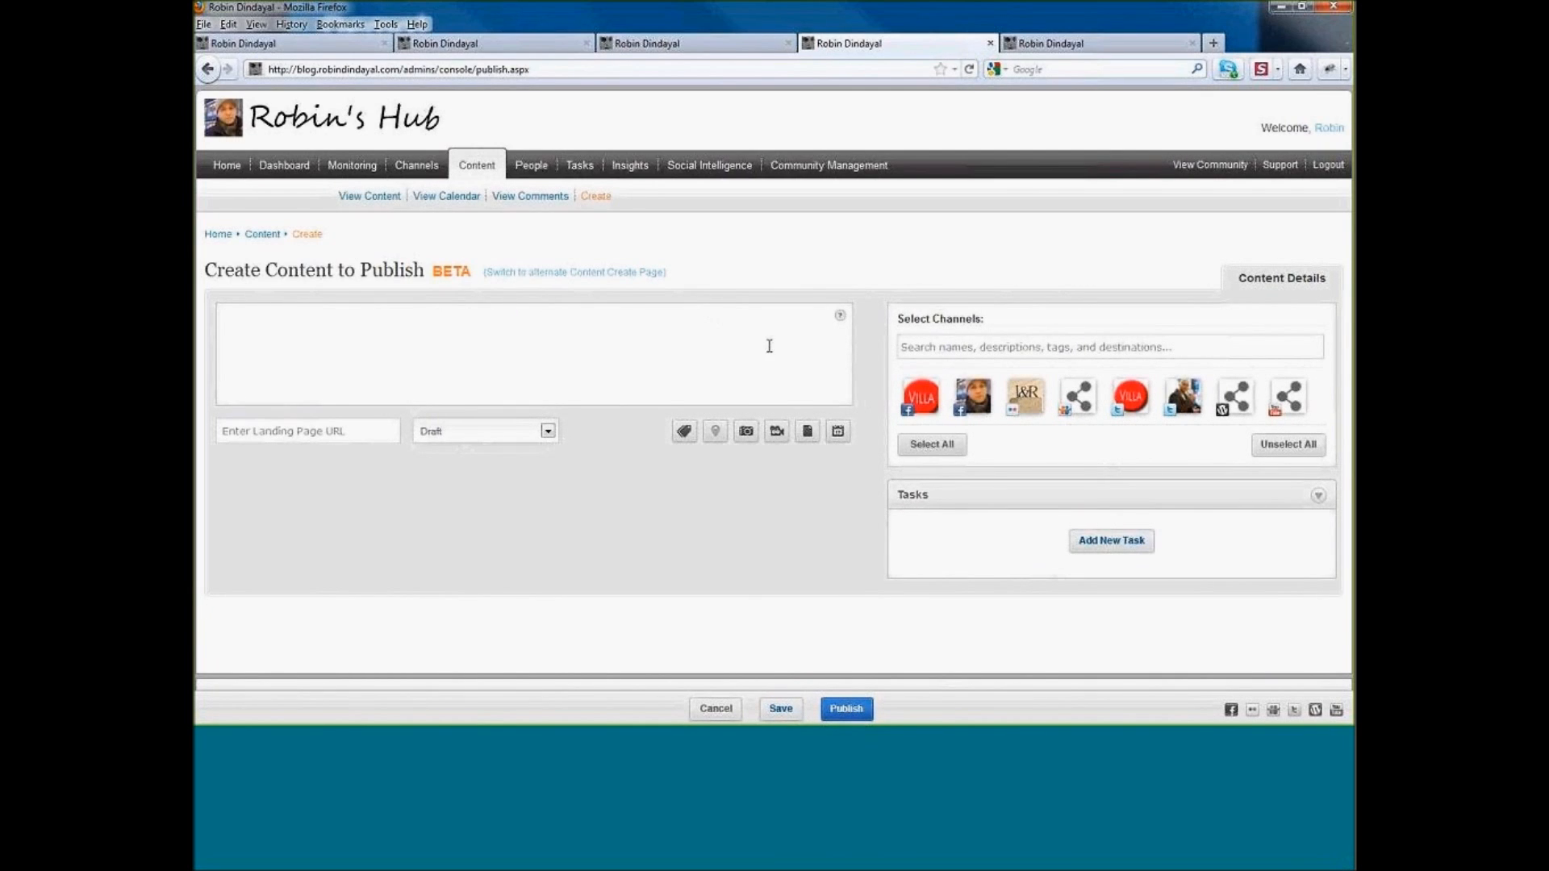
pyautogui.click(1284, 402)
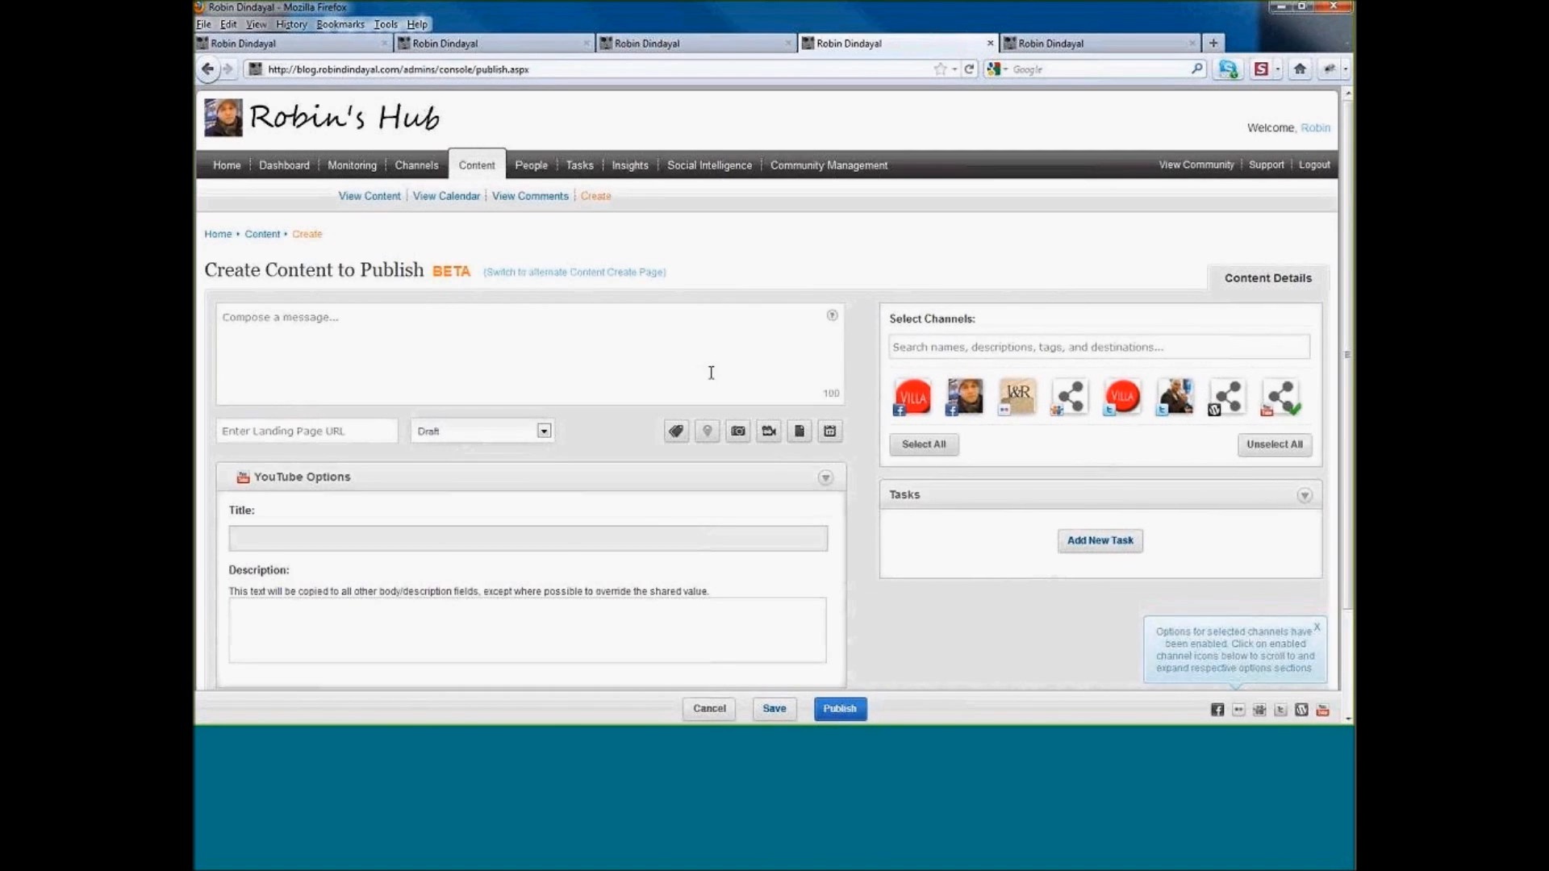
pyautogui.click(486, 327)
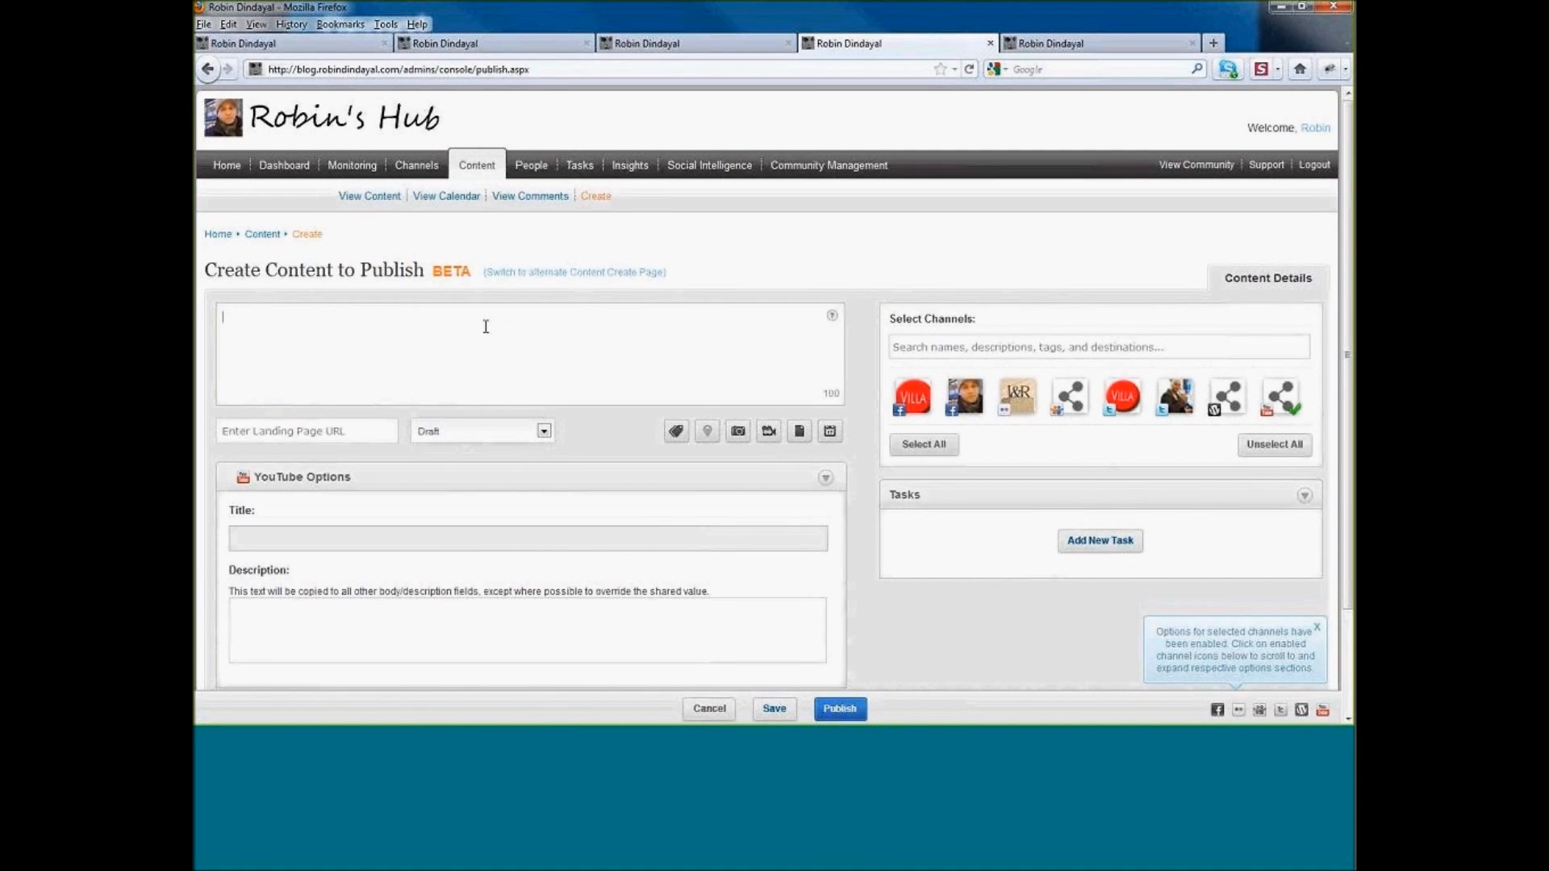
pyautogui.write('This is the title of of my')
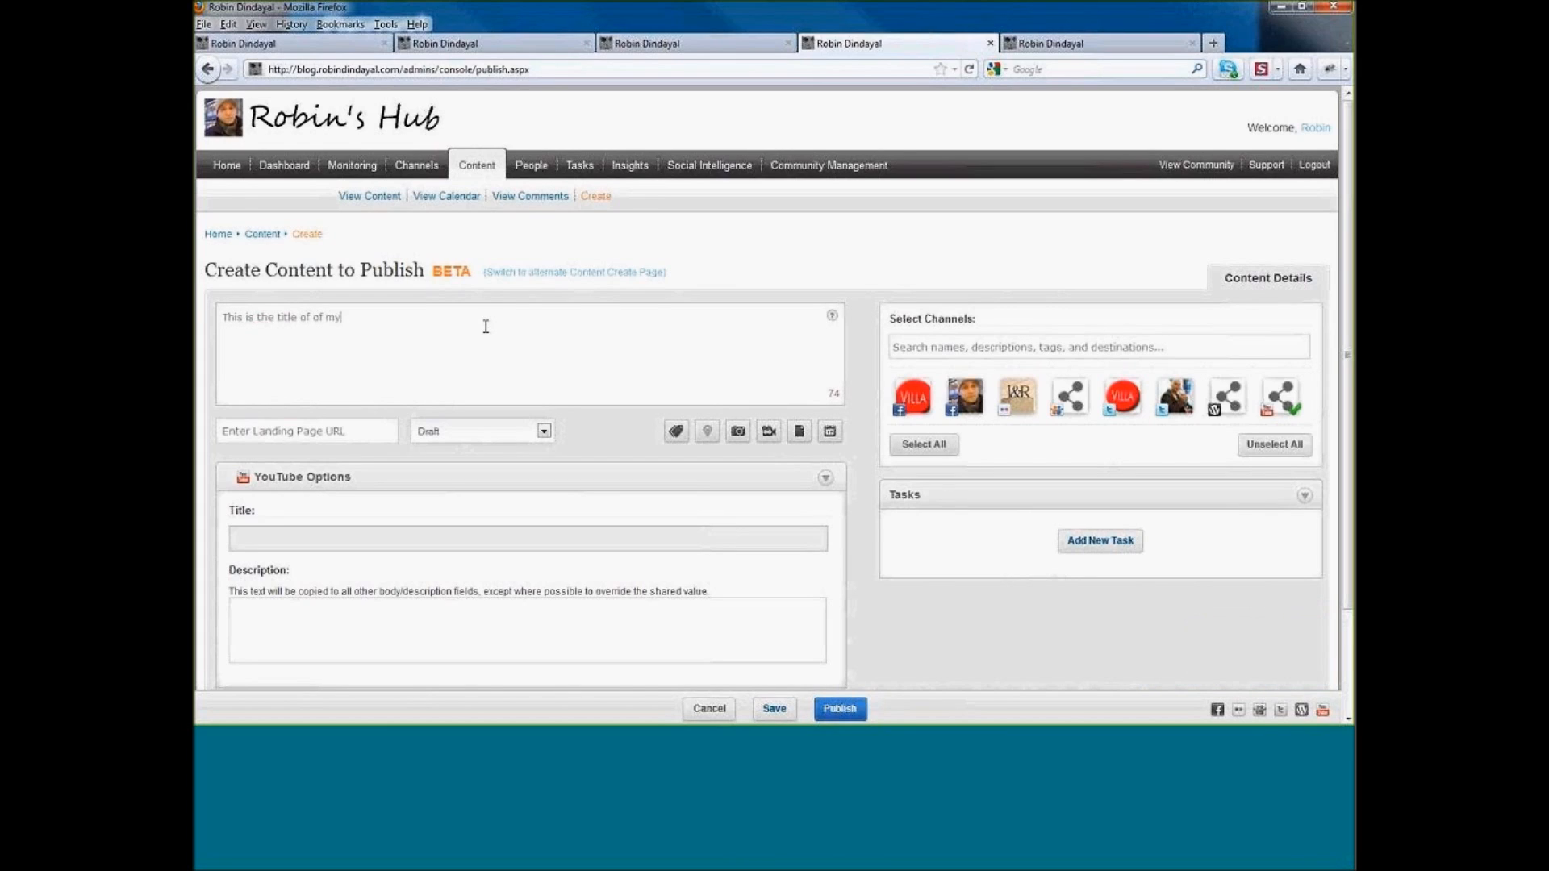
pyautogui.write(' video')
pyautogui.click(592, 455)
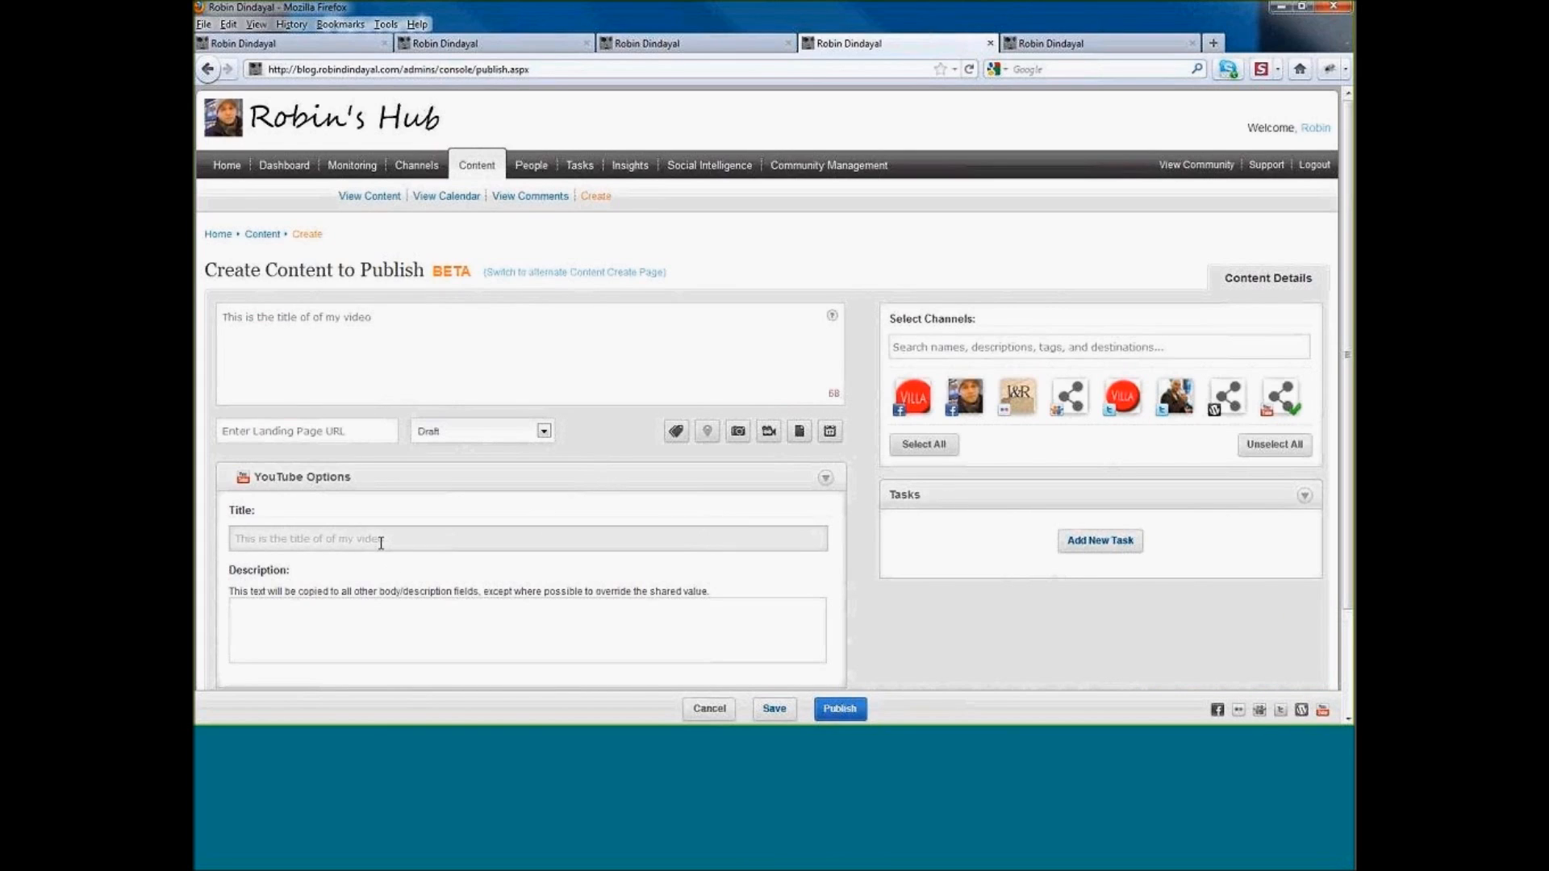
# - Set the YouTube description to "This is my description"
pyautogui.scroll(-2, 381, 542)
pyautogui.click(415, 538)
pyautogui.write('Thi')
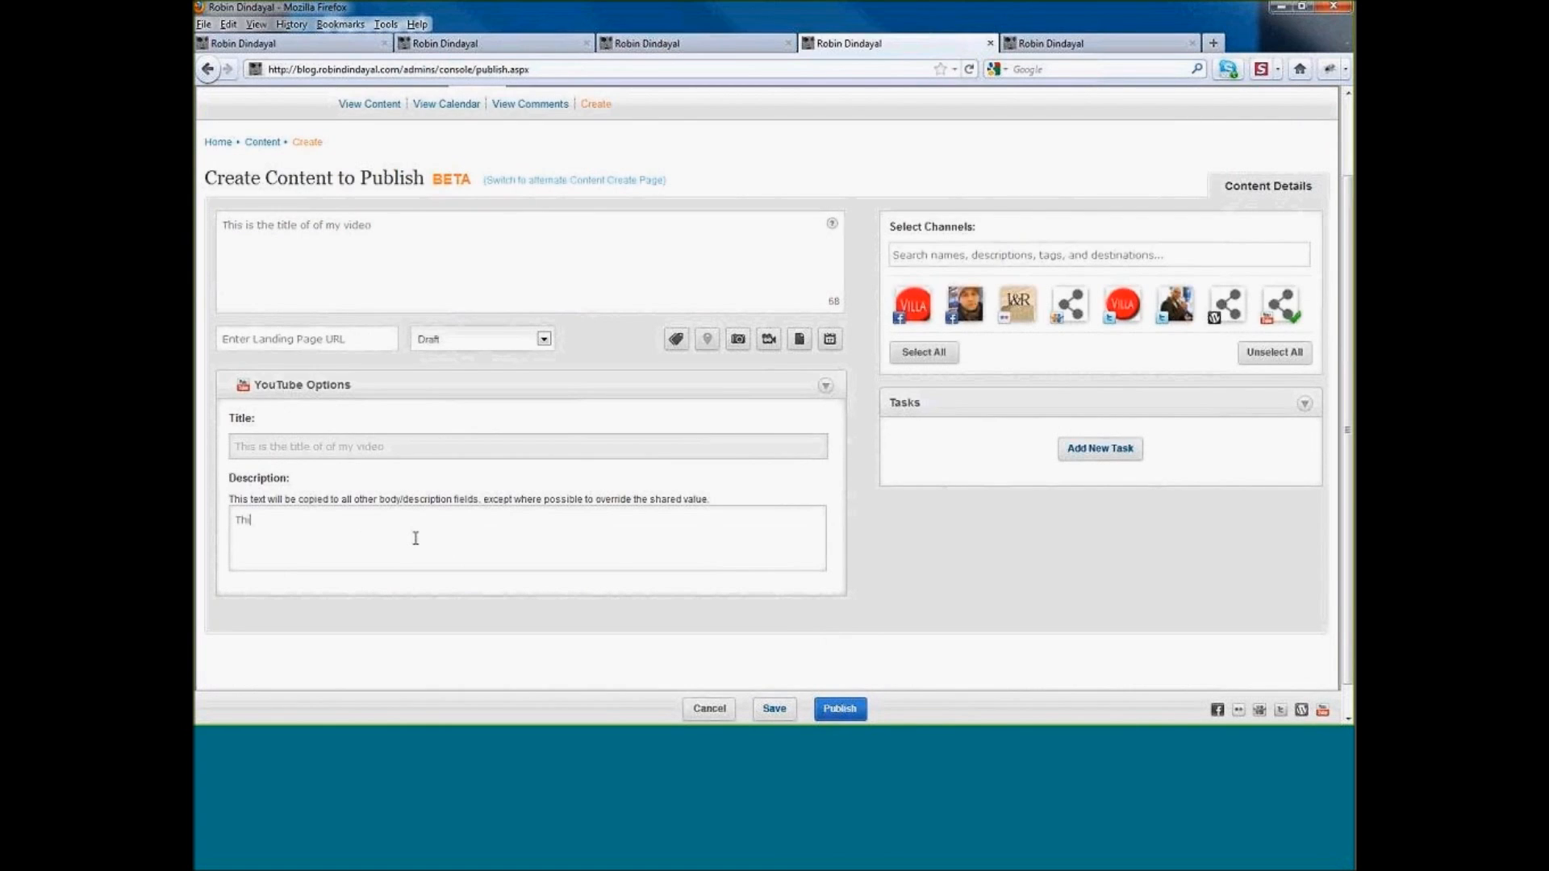
pyautogui.write('s is my description')
pyautogui.click(768, 340)
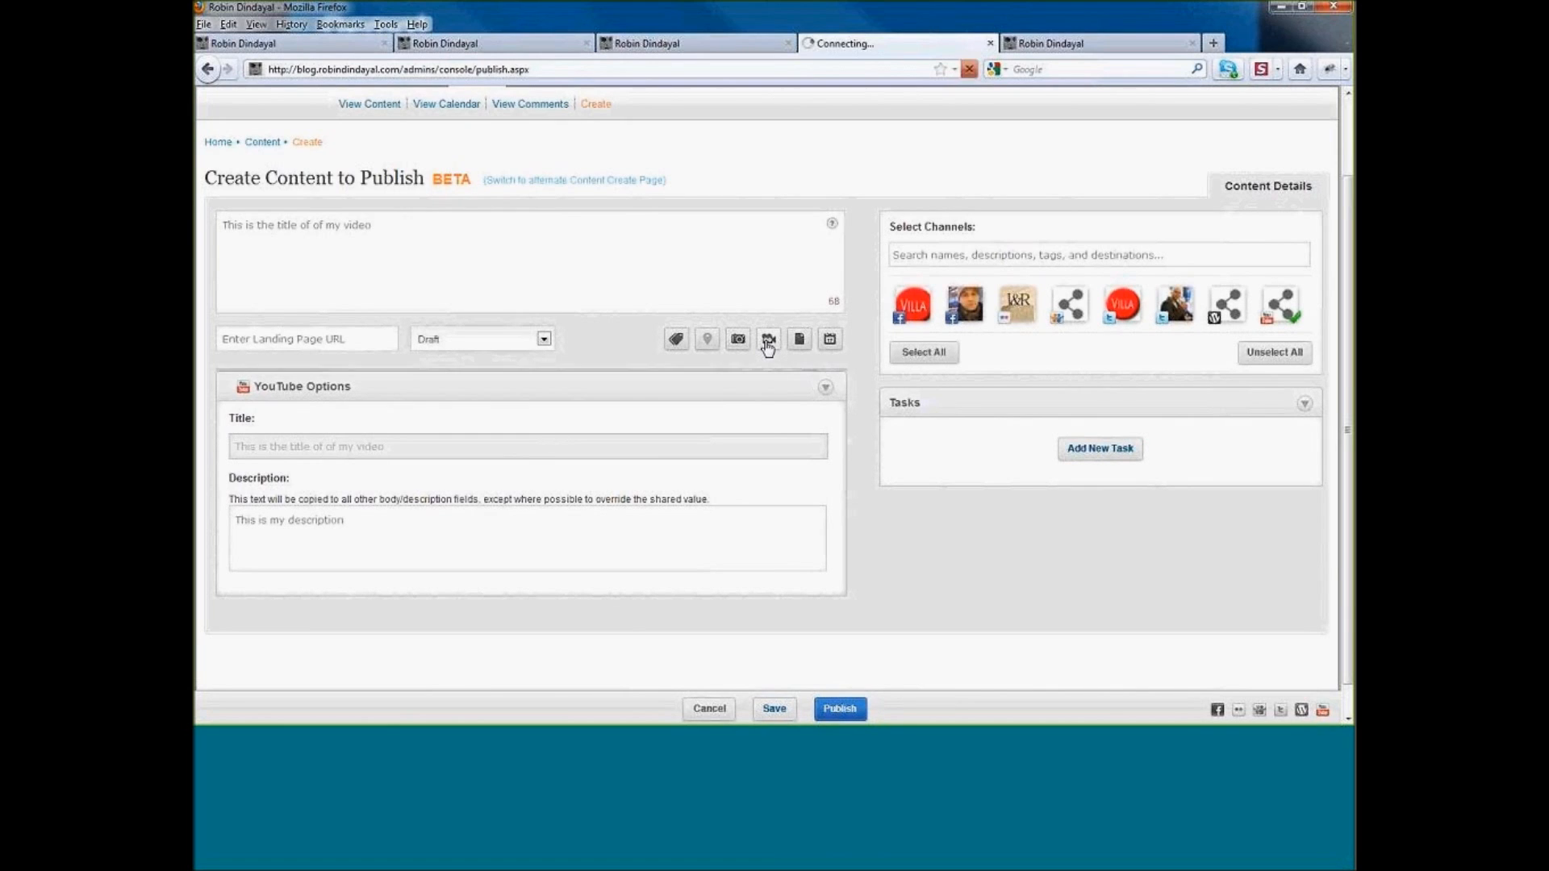
pyautogui.click(283, 506)
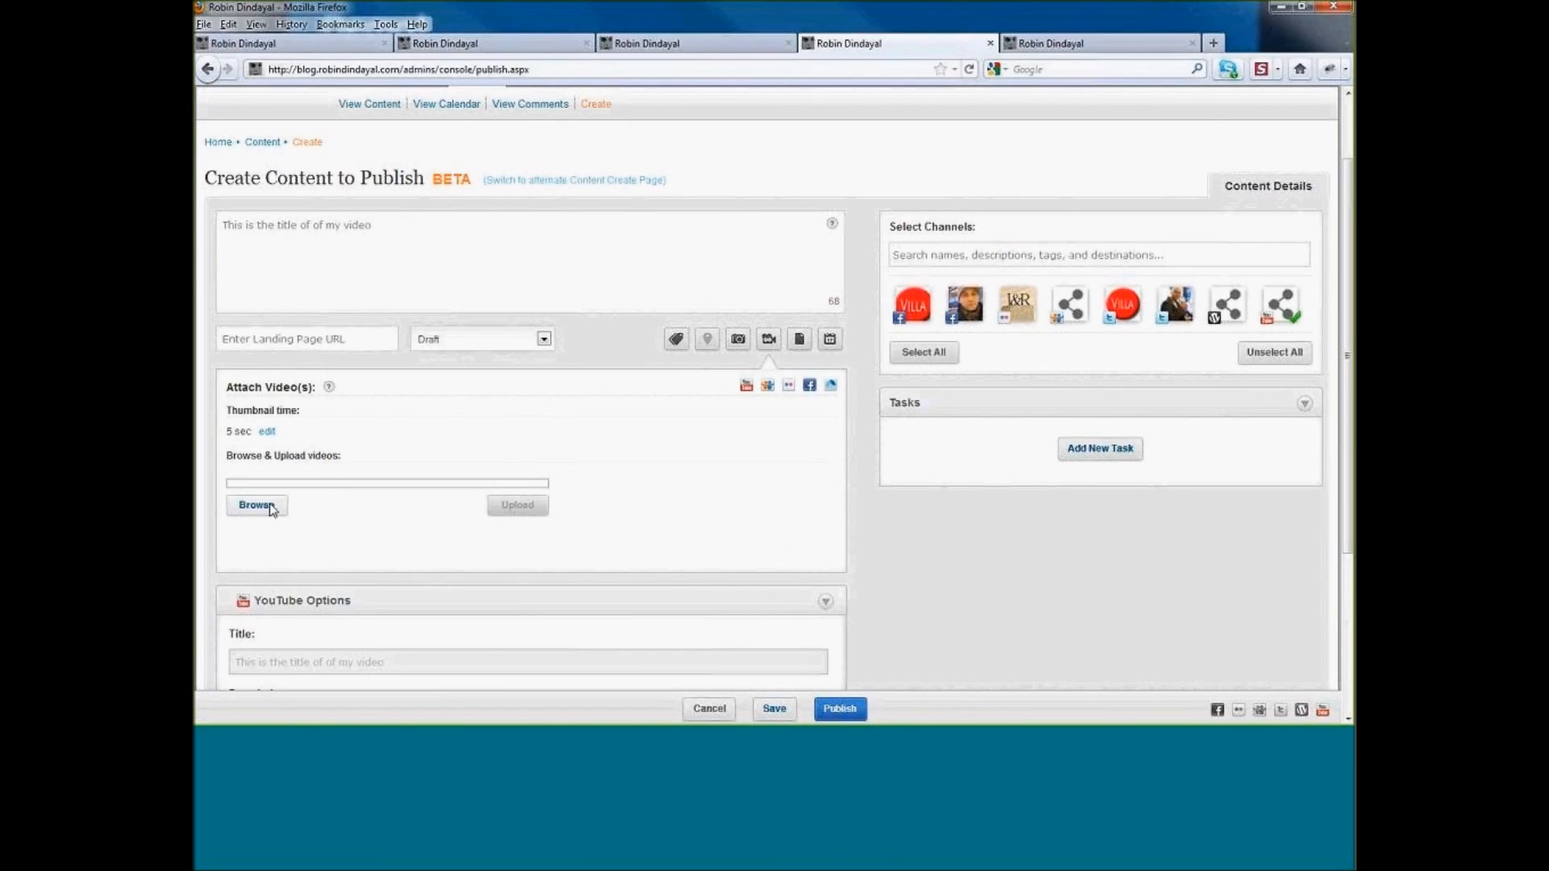
pyautogui.click(1213, 477)
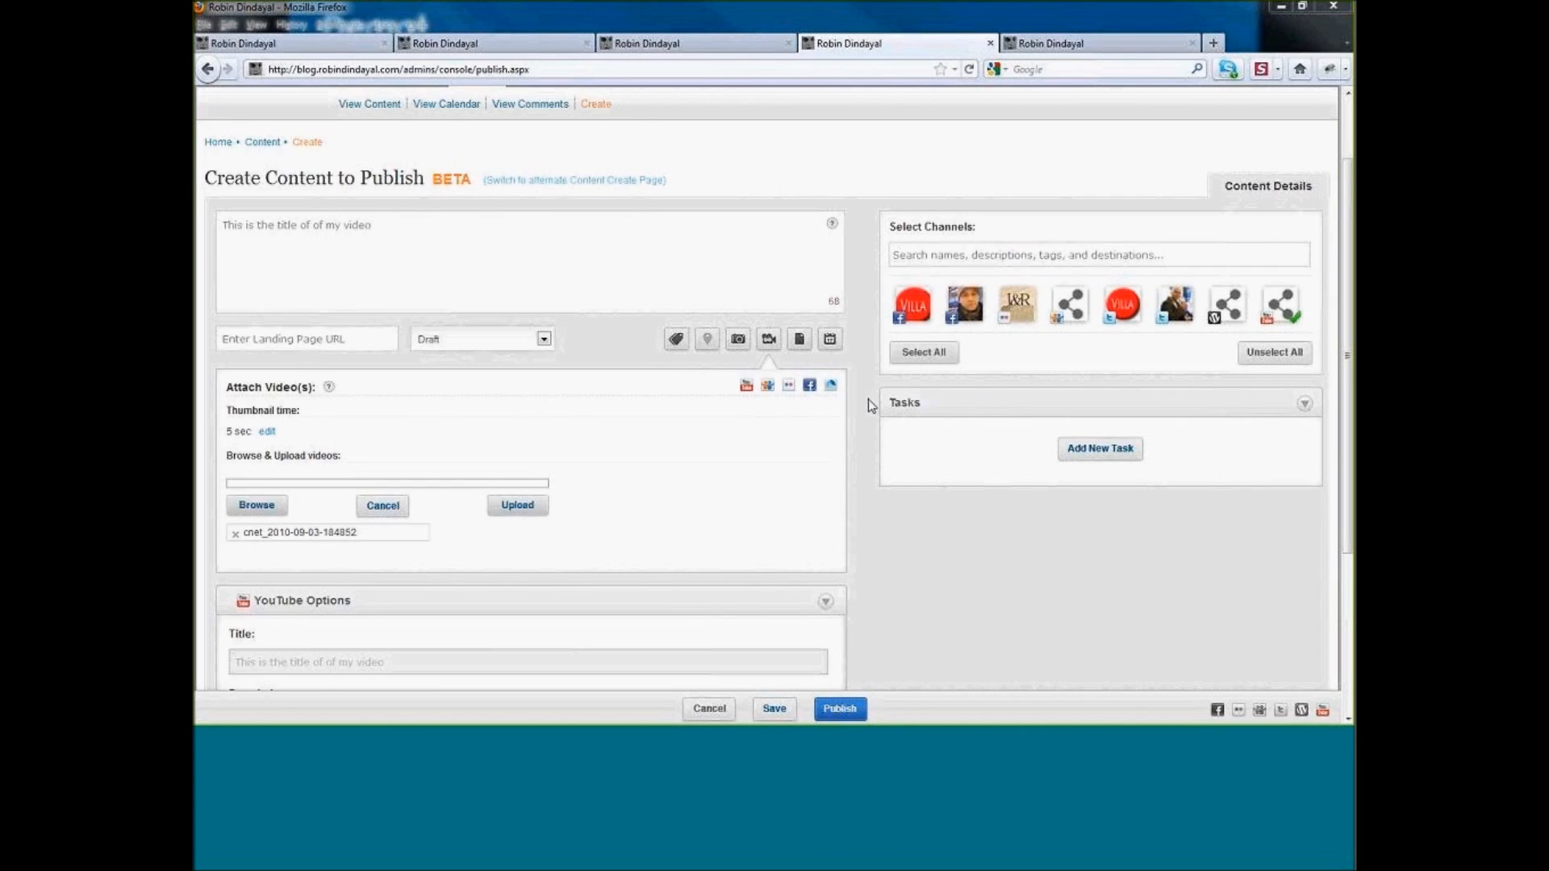
pyautogui.click(518, 506)
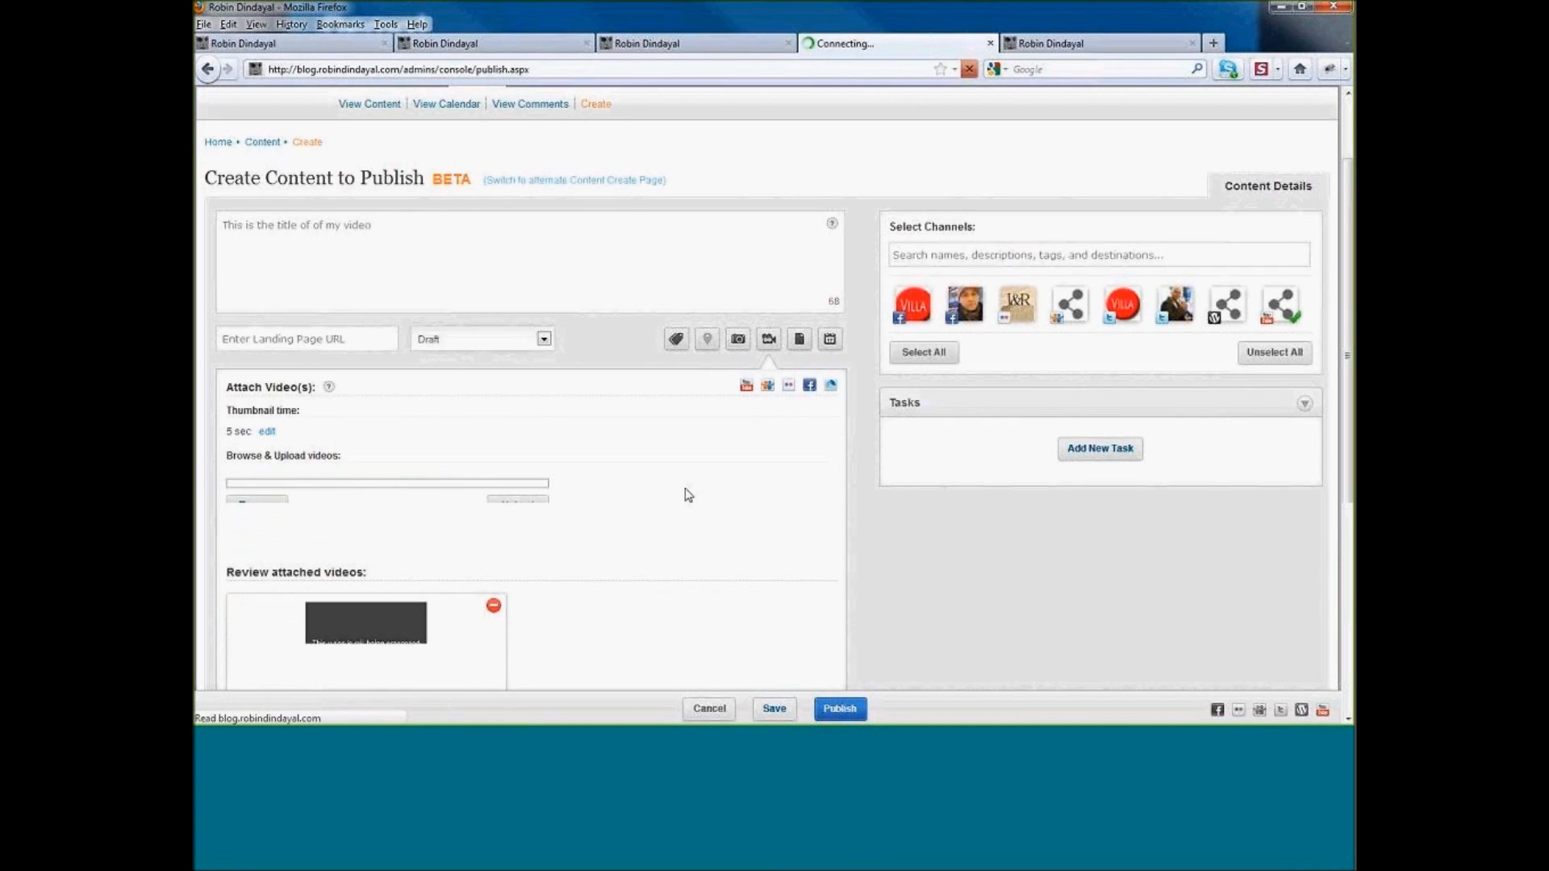
pyautogui.scroll(-2, 659, 501)
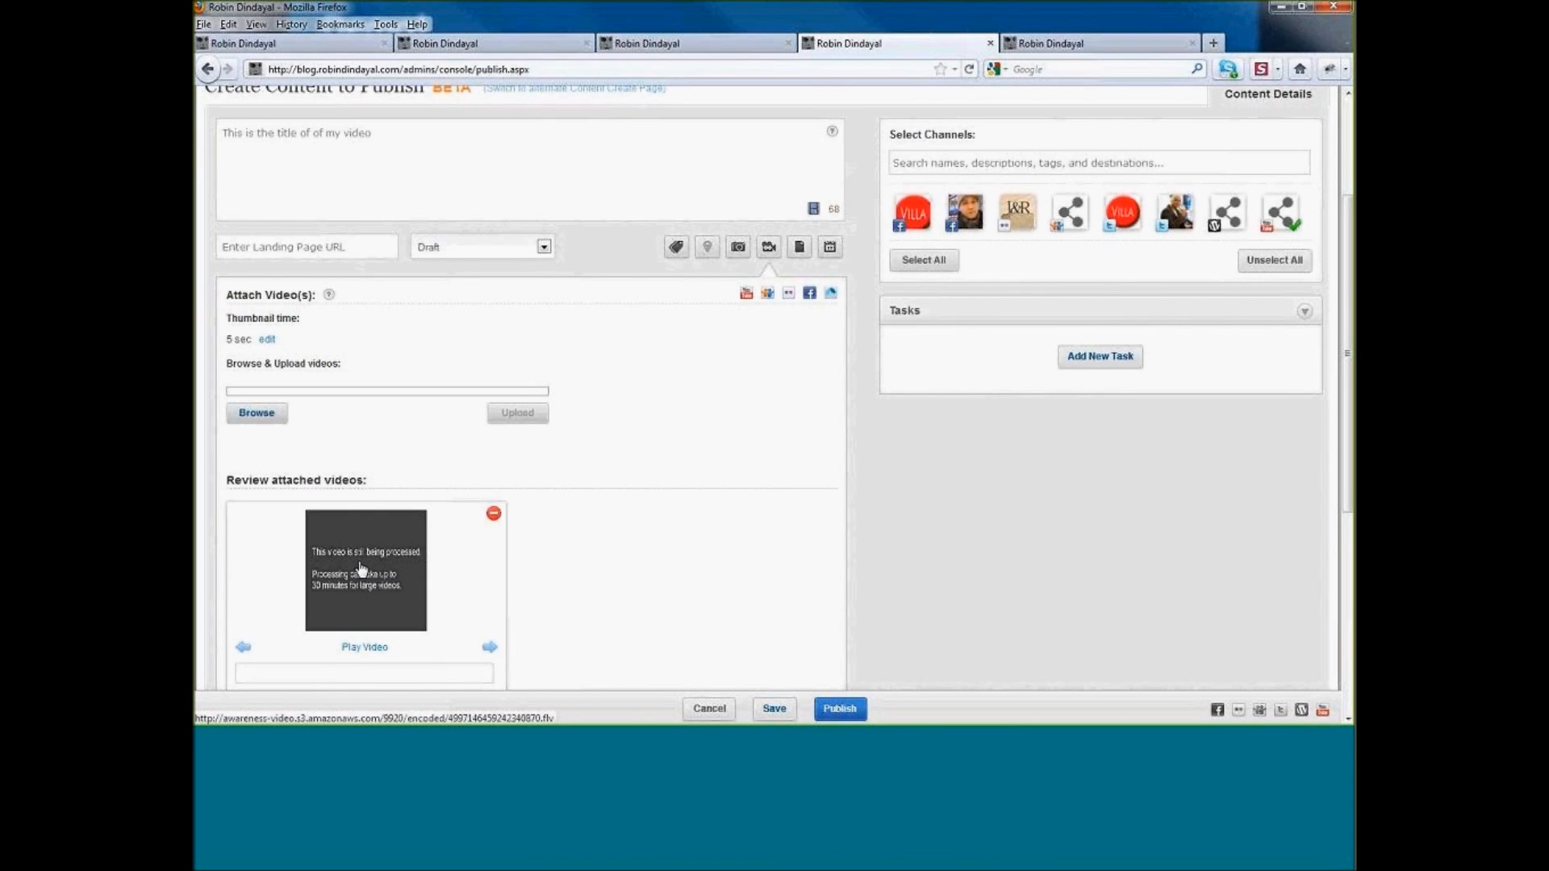
pyautogui.scroll(2, 590, 559)
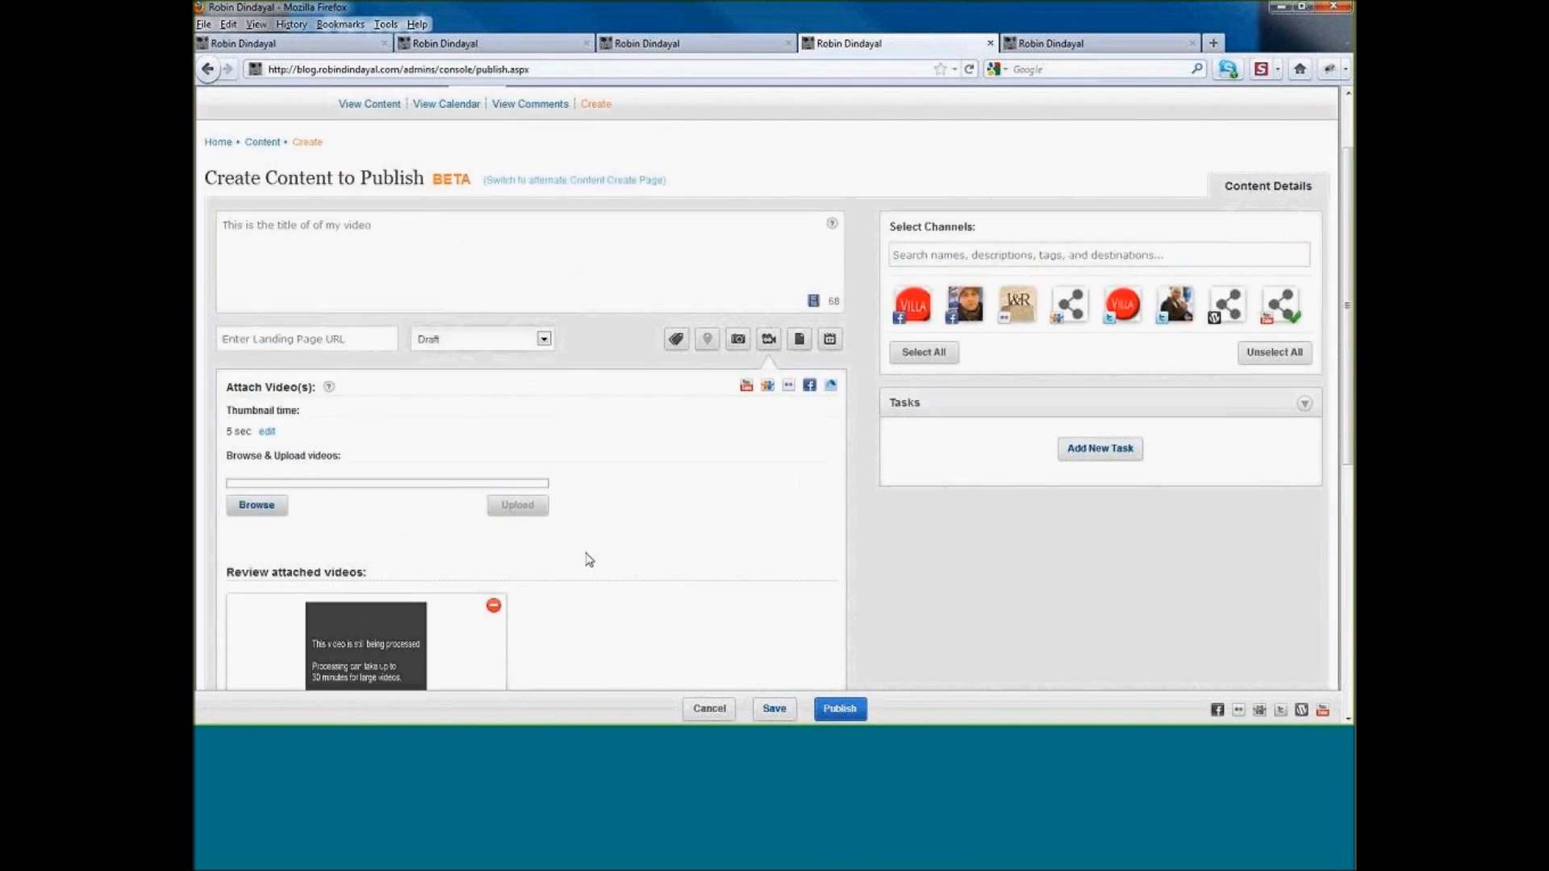
# - Add the personal Facebook channel to the post and review its message, title and body options
pyautogui.scroll(1, 590, 559)
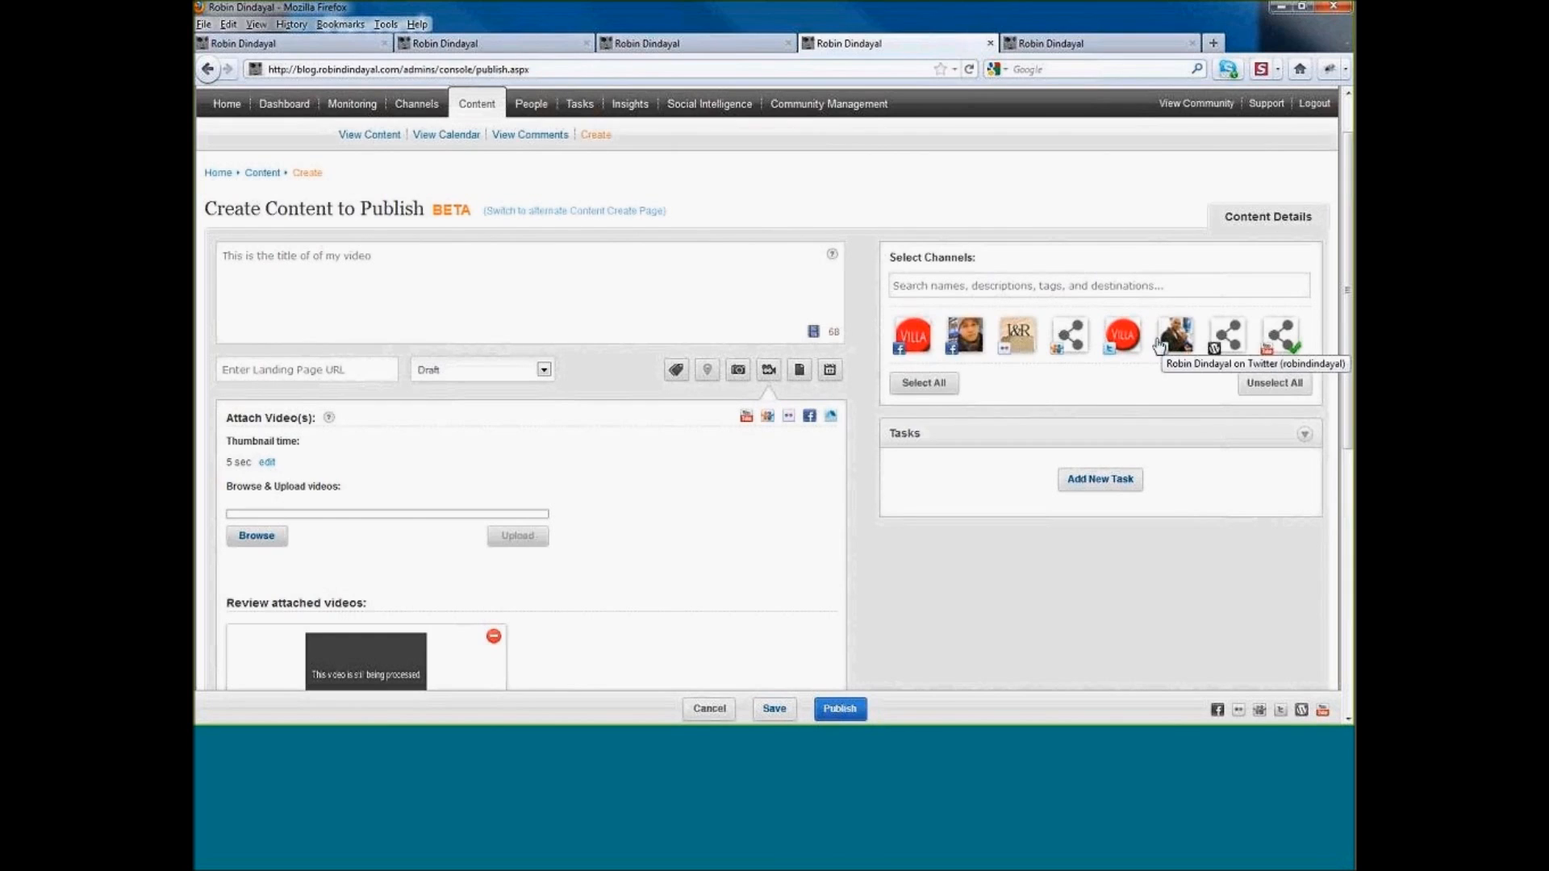
pyautogui.click(968, 337)
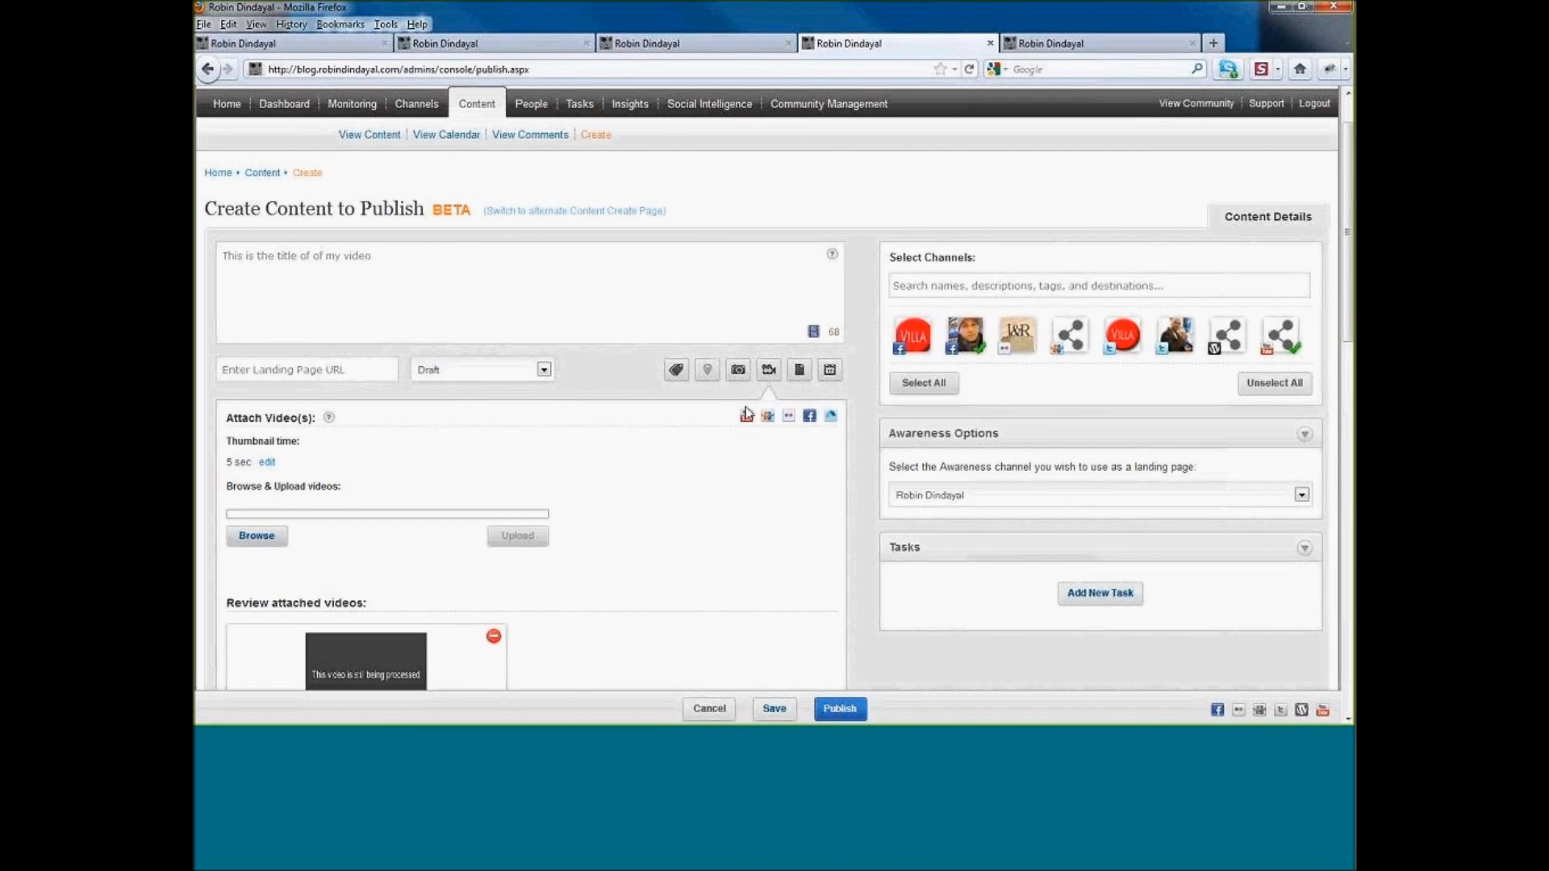
pyautogui.scroll(-4, 740, 412)
pyautogui.scroll(-10, 740, 412)
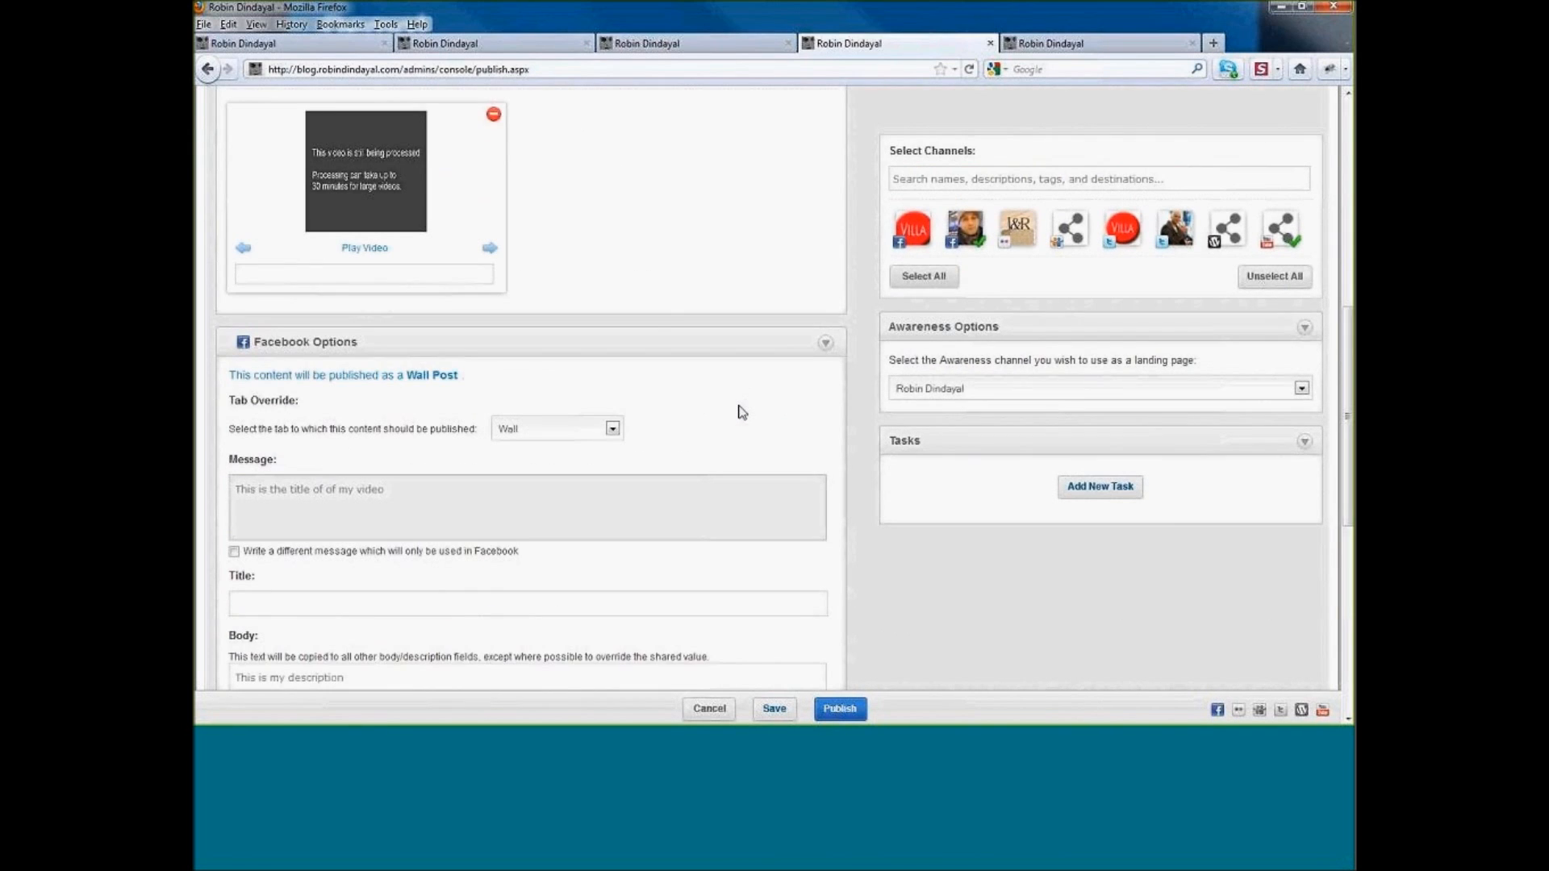
pyautogui.scroll(-2, 533, 370)
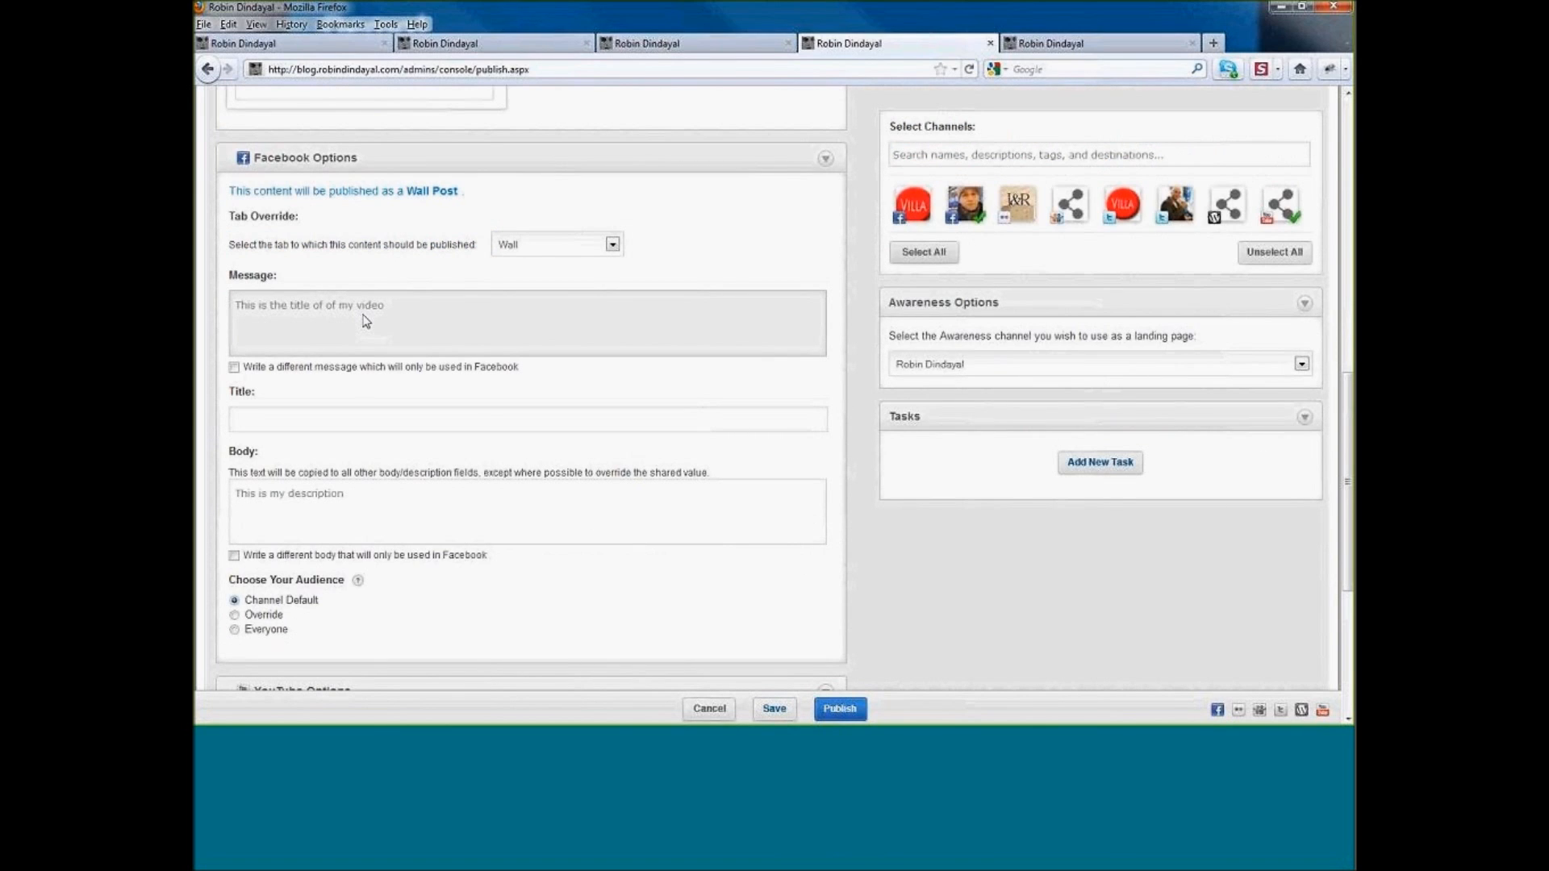
pyautogui.scroll(-1, 389, 286)
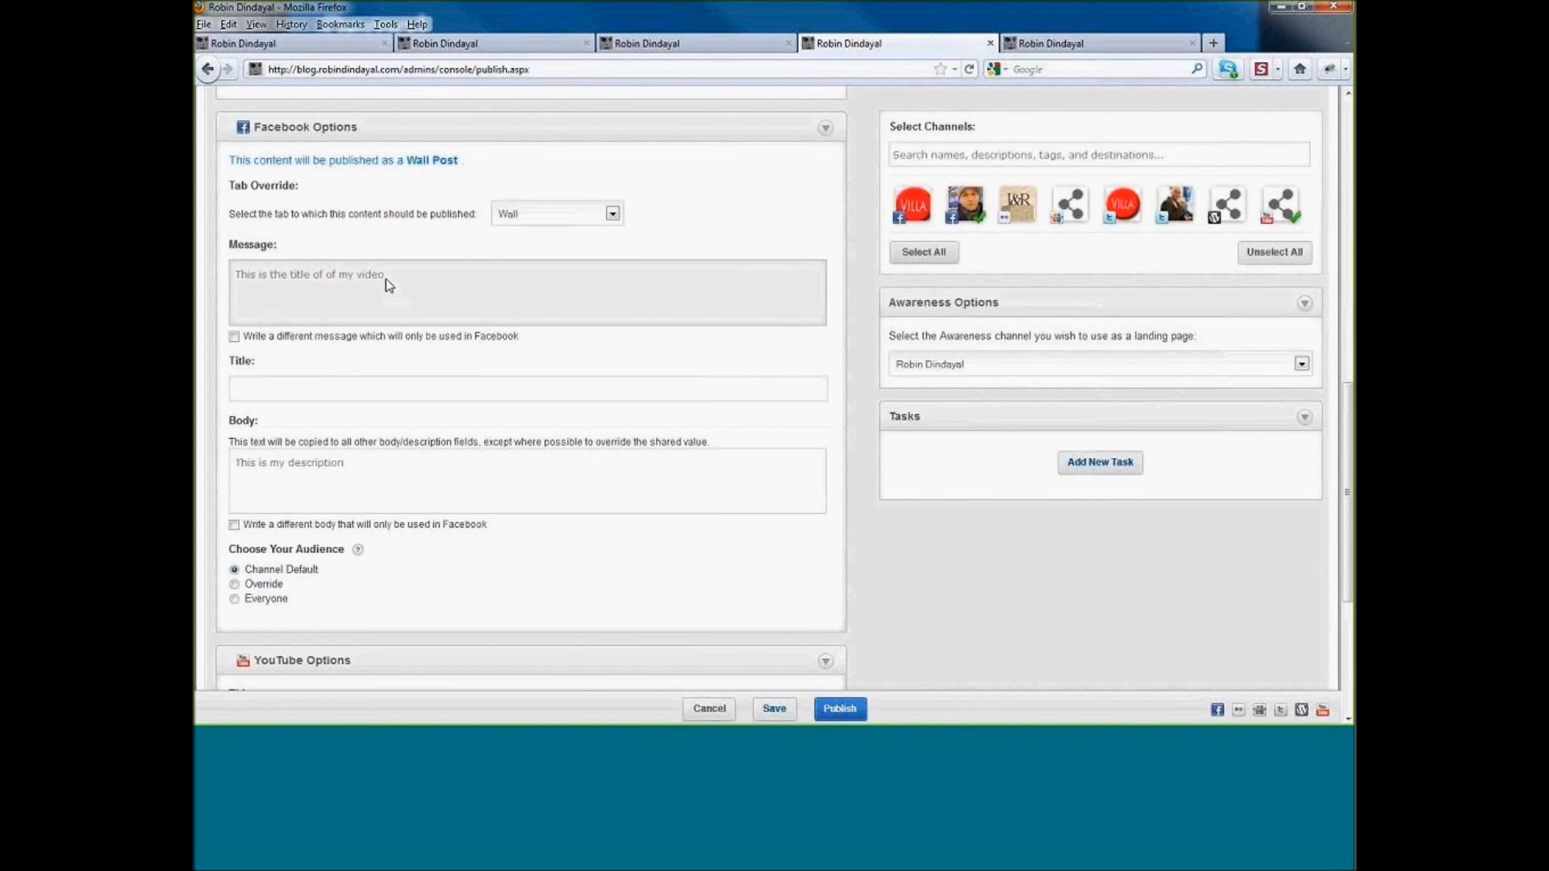
# - Replace the shared message with "Check out this great video!" and set the Facebook title to "CNET Video Review"
pyautogui.click(369, 388)
pyautogui.scroll(10, 304, 373)
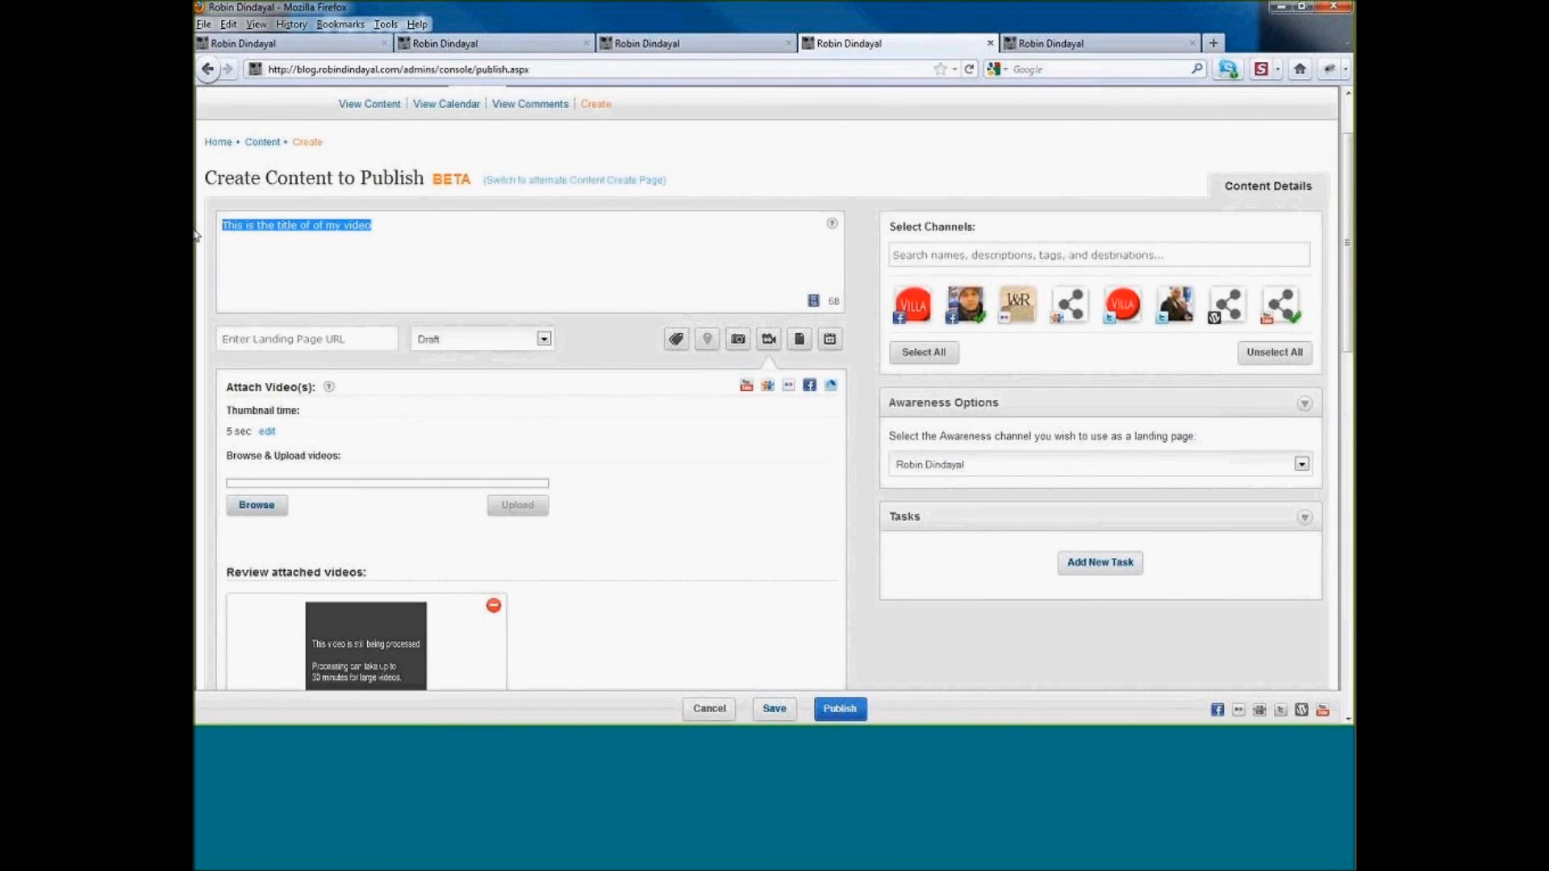
pyautogui.write('C')
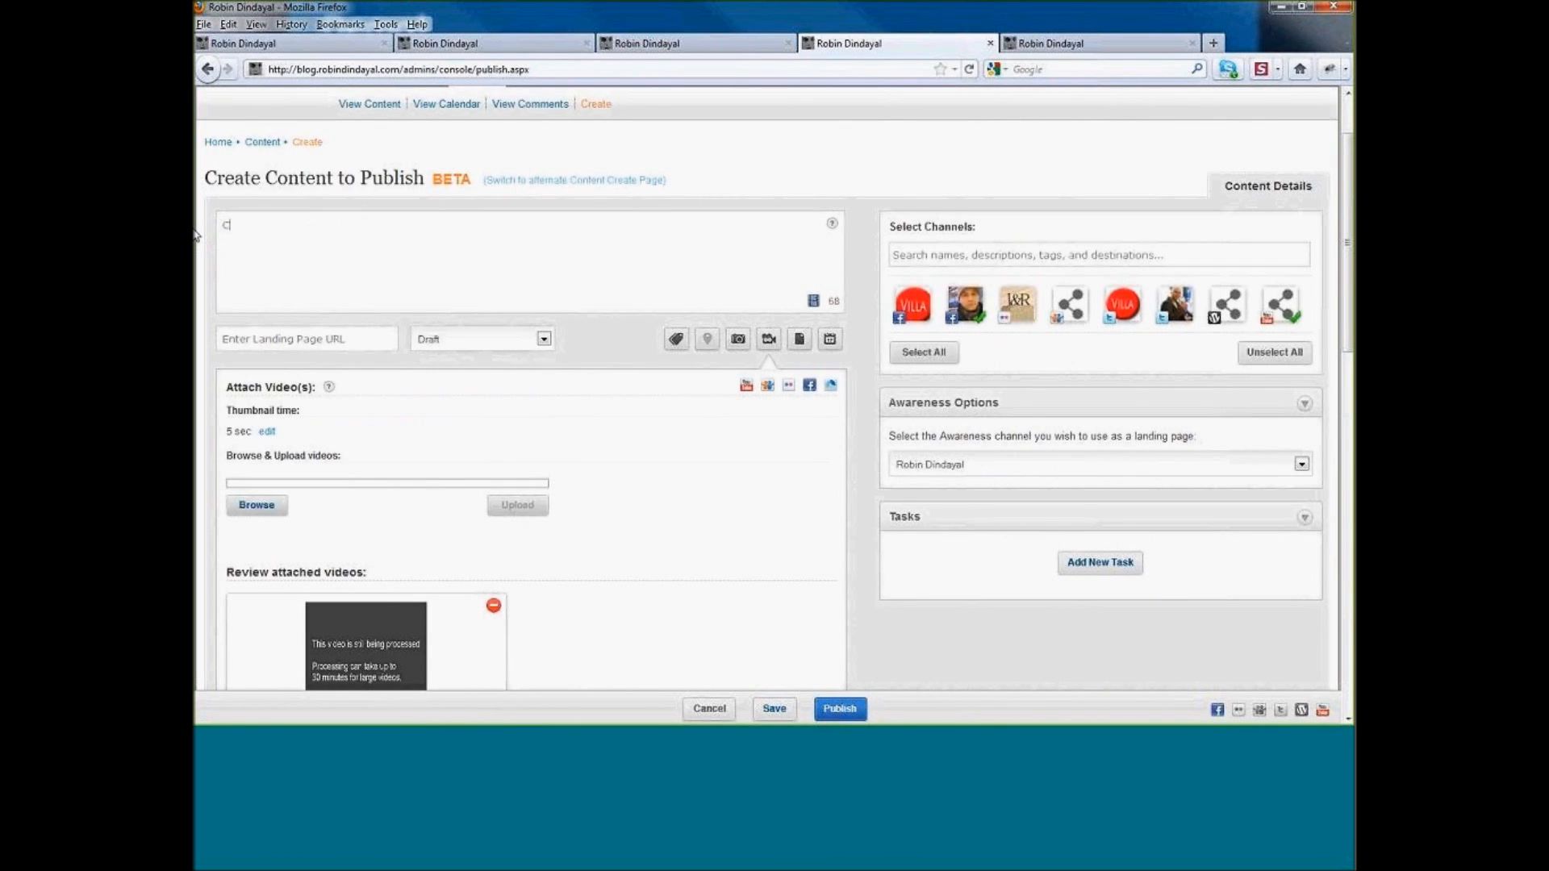
pyautogui.write('heck out this great video!')
pyautogui.scroll(-7, 818, 610)
pyautogui.click(539, 543)
pyautogui.write('CNET Video Review')
# - Replace the Facebook body text with "This is a great review of the Mini Cooper S."
pyautogui.moveTo(345, 616); pyautogui.dragTo(241, 617)
pyautogui.press('BackSpace')
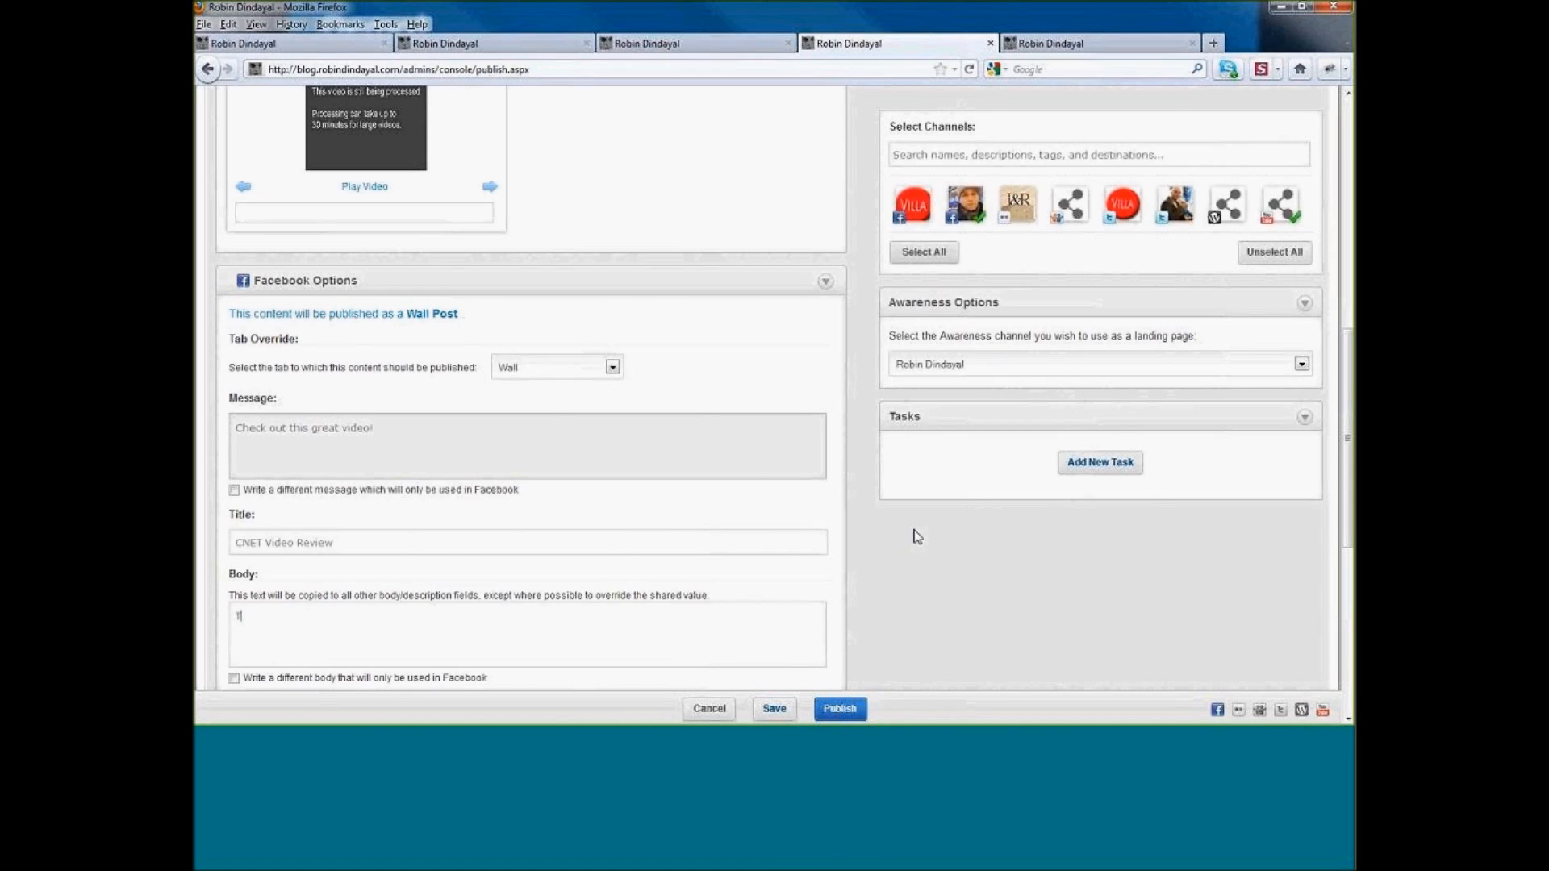
pyautogui.write('Vide')
pyautogui.press('BackSpace')
pyautogui.press('BackSpace')
pyautogui.press('BackSpace')
pyautogui.press('BackSpace')
pyautogui.write('This is a great review of the Mini Cooper S.')
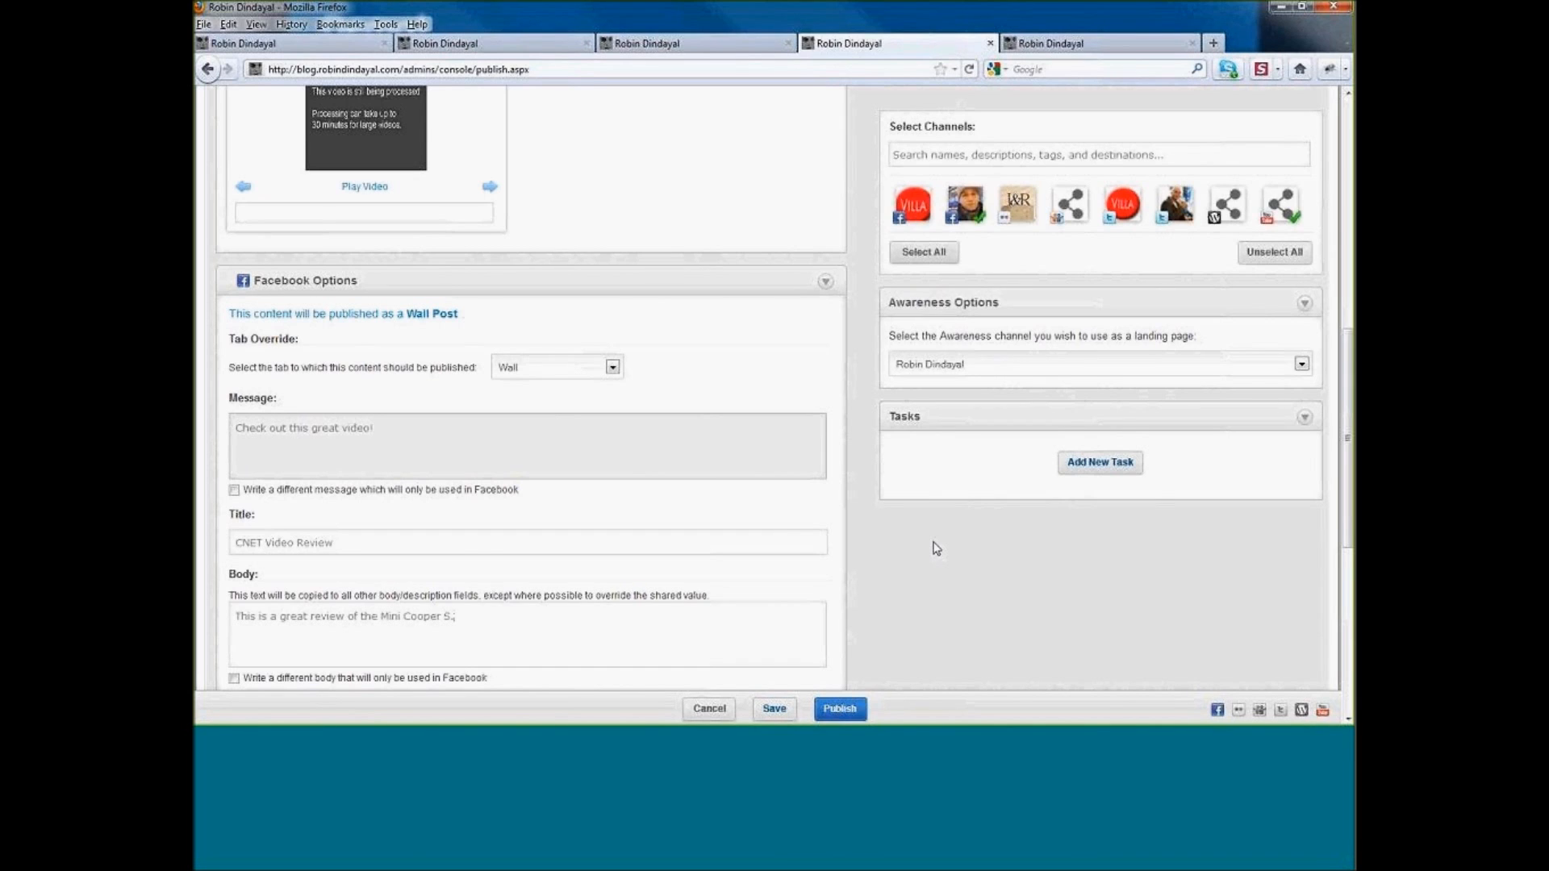
# - Compare the title and description fields in the YouTube options with the Facebook message, title and body
pyautogui.scroll(-6, 979, 595)
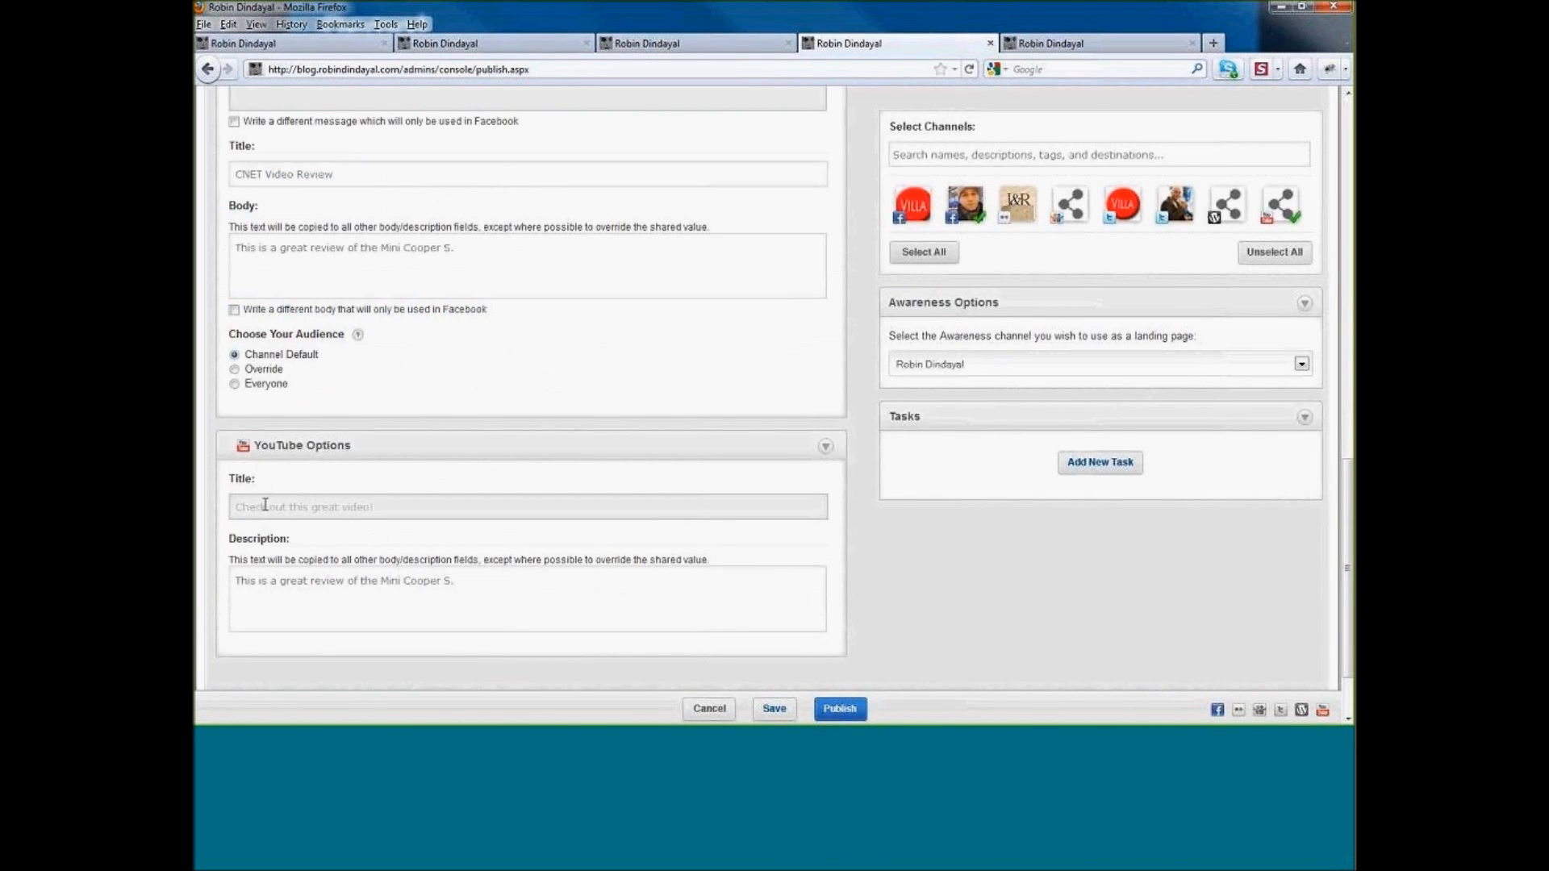
pyautogui.scroll(1, 396, 572)
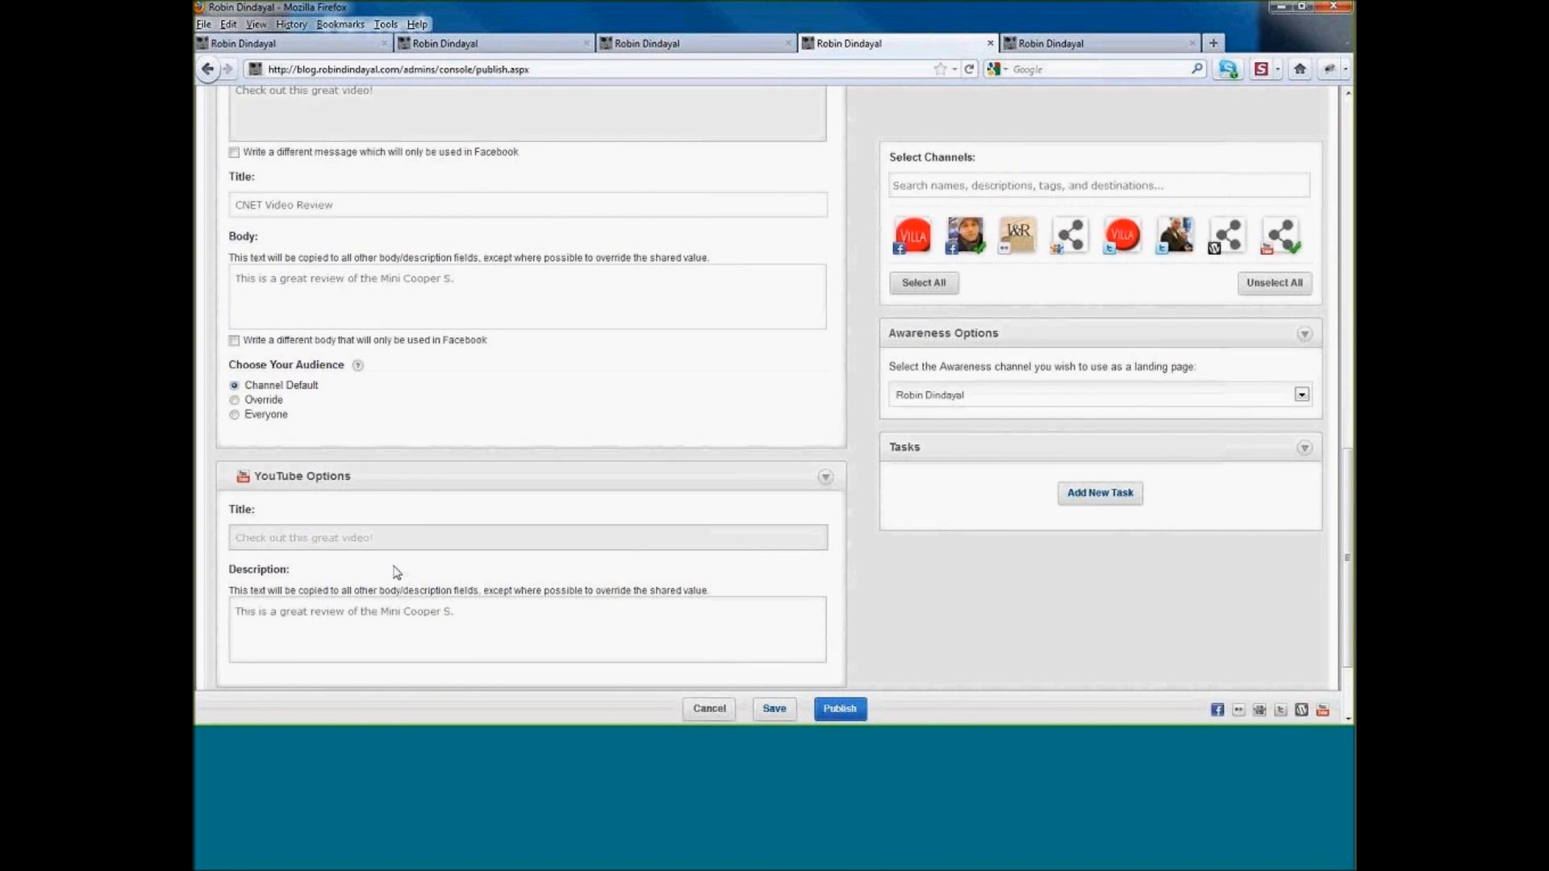
pyautogui.scroll(5, 396, 572)
pyautogui.scroll(-2, 346, 443)
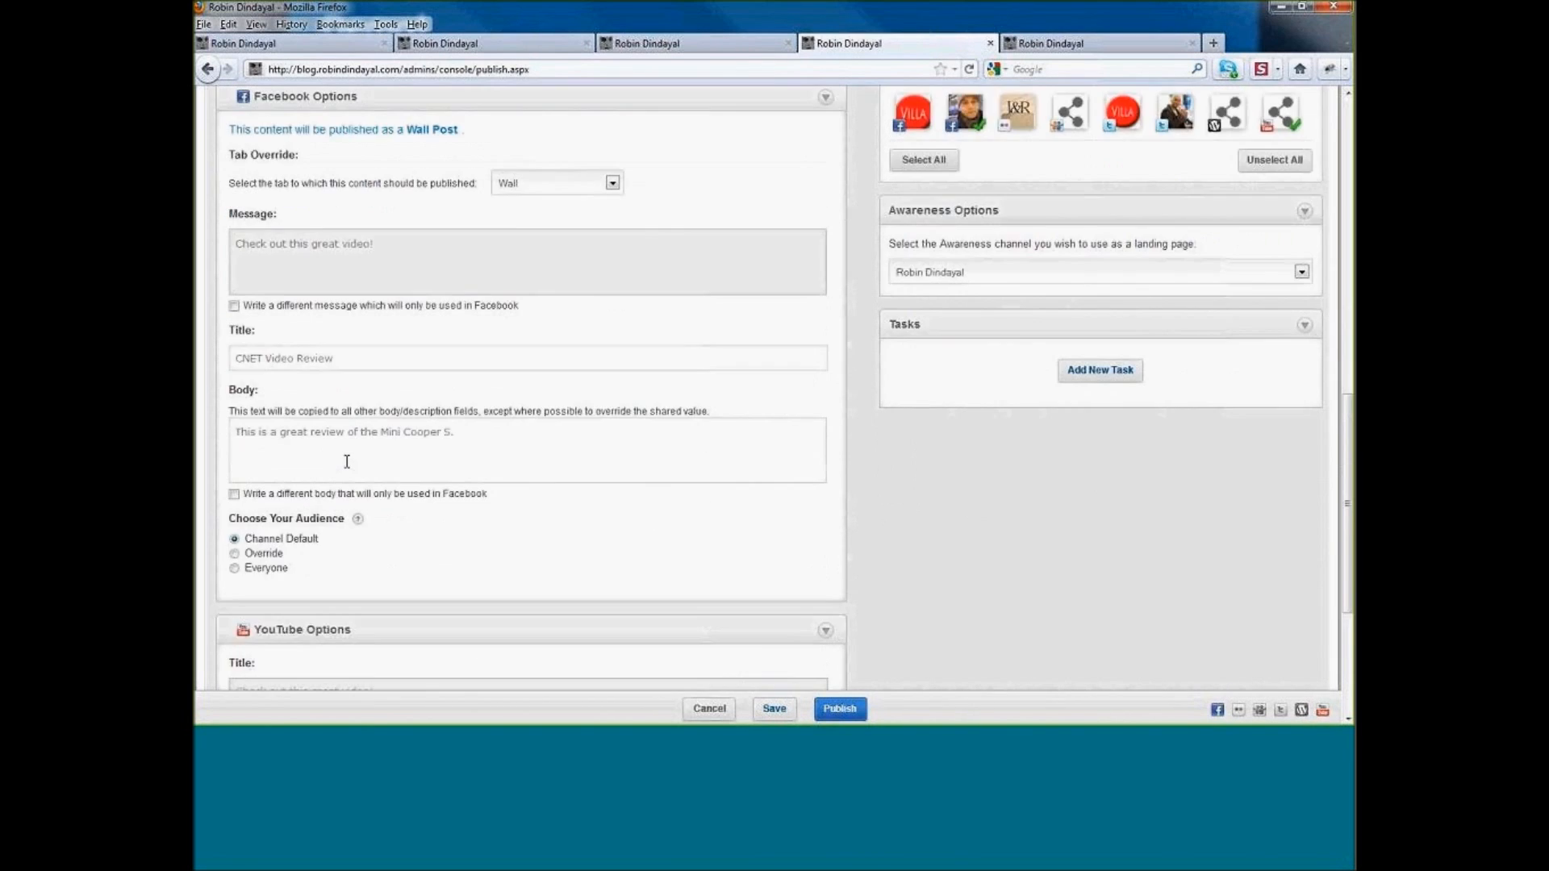
pyautogui.scroll(-6, 346, 461)
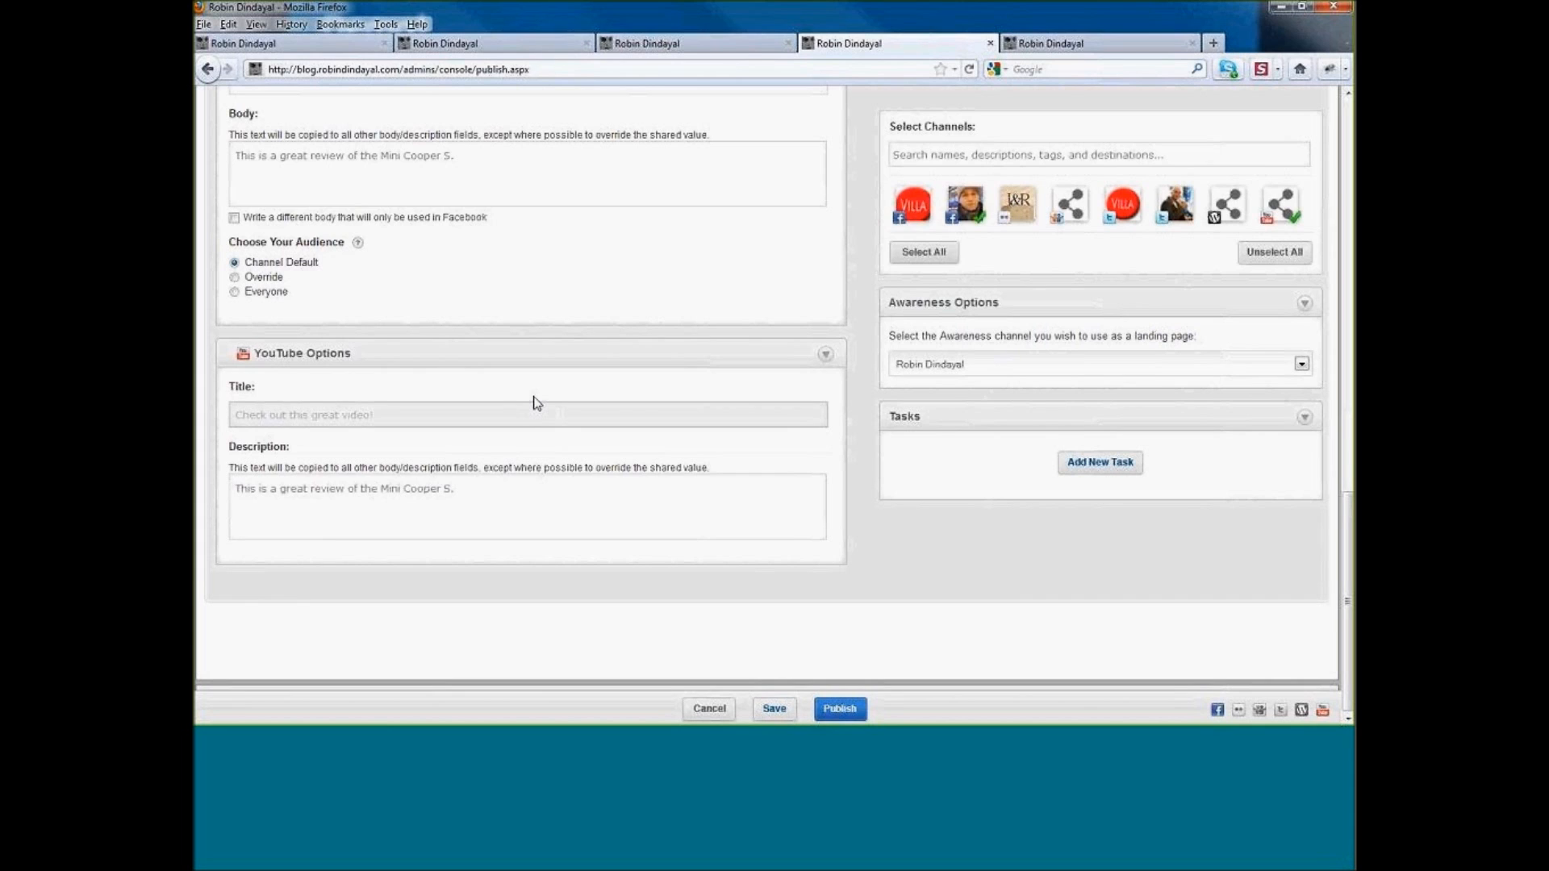
pyautogui.scroll(2, 538, 403)
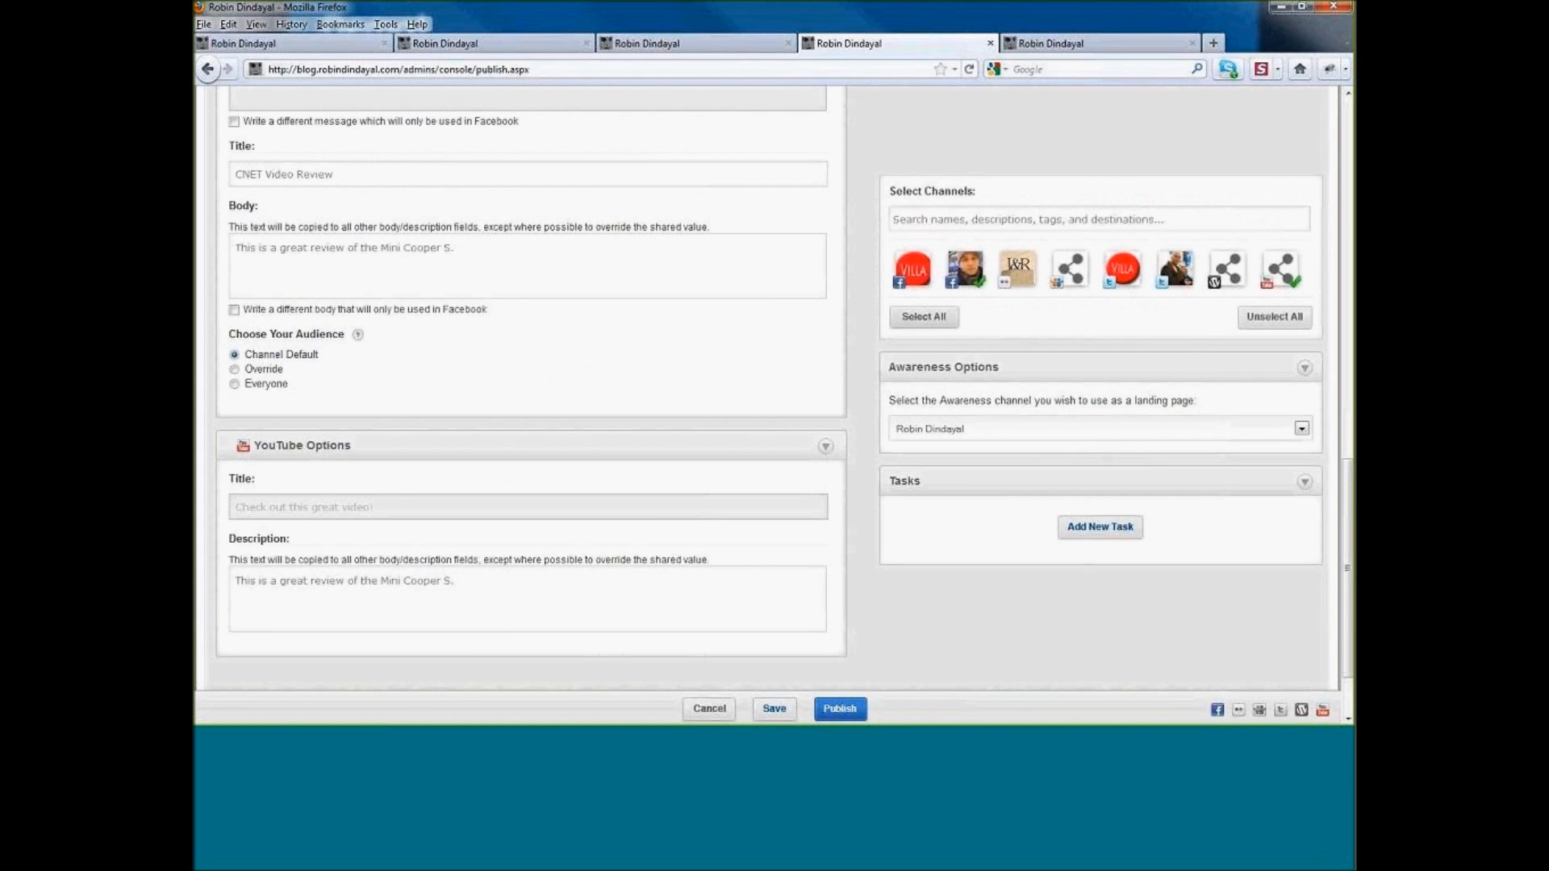
pyautogui.scroll(10, 667, 395)
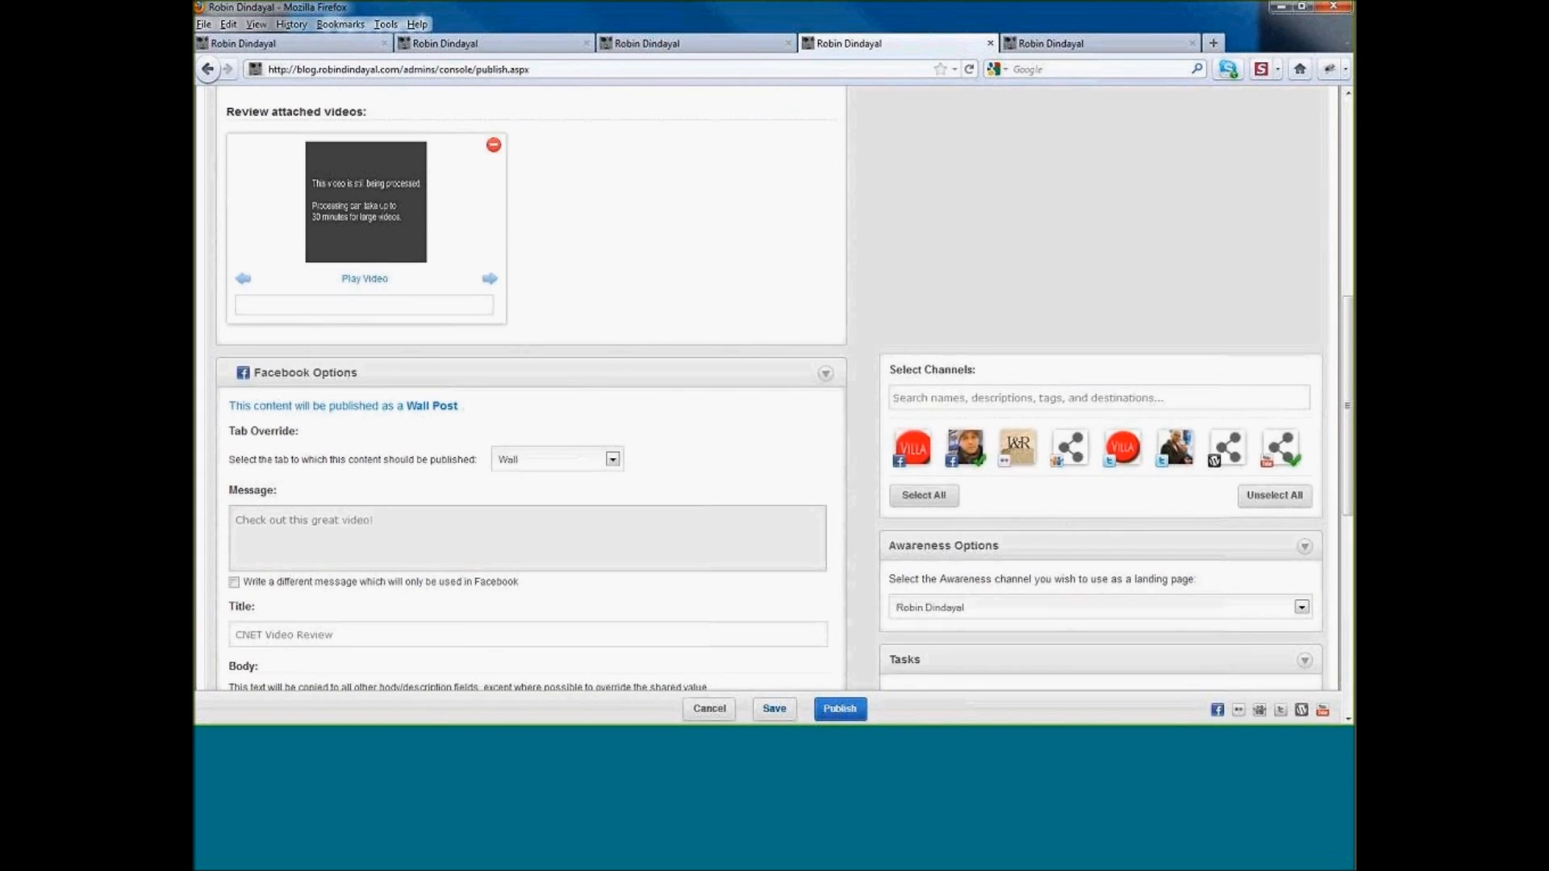
# - Attach the tags "minicooper, cnet" to the video post
pyautogui.scroll(12, 662, 402)
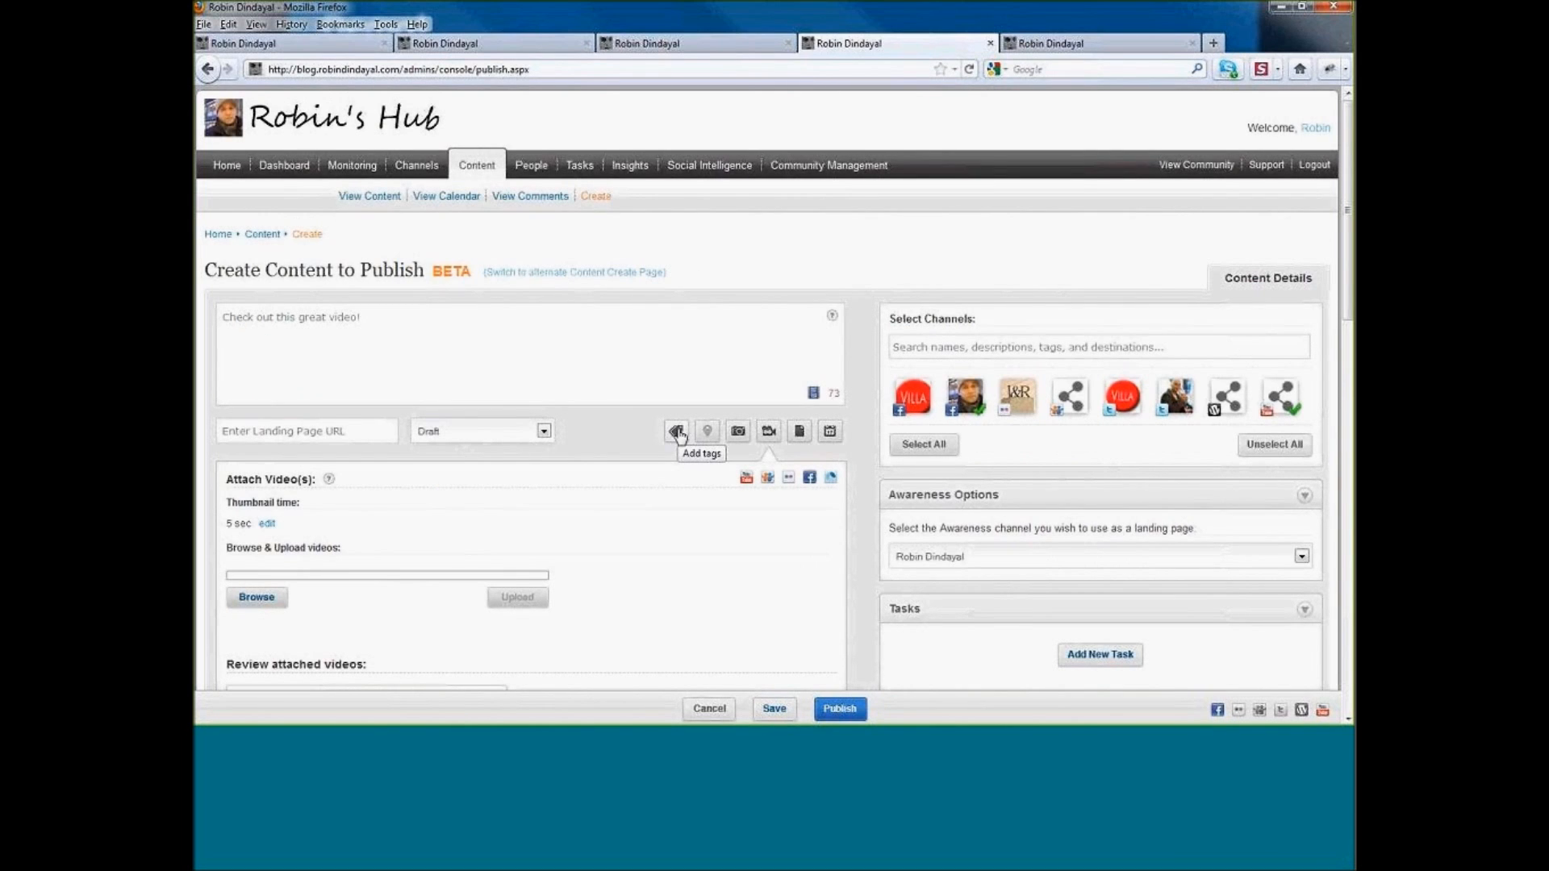
pyautogui.click(677, 436)
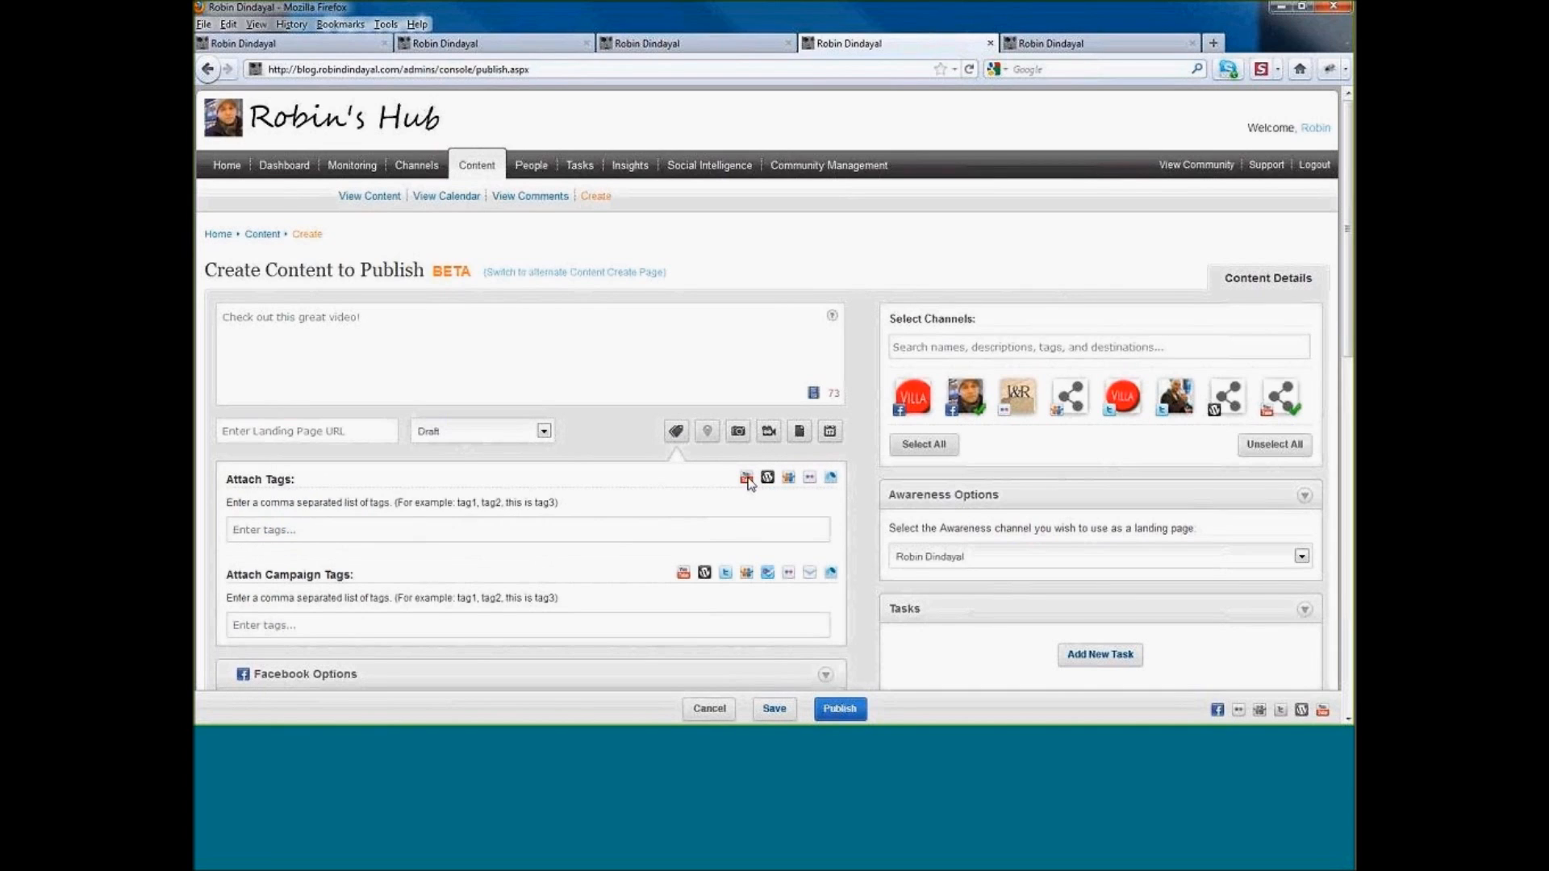
pyautogui.click(388, 528)
pyautogui.write('minicooper, cnet')
# - Reload the create page and start a post for the WordPress channel with the message "This is the title of my blog post"
pyautogui.click(584, 71)
pyautogui.press('Return')
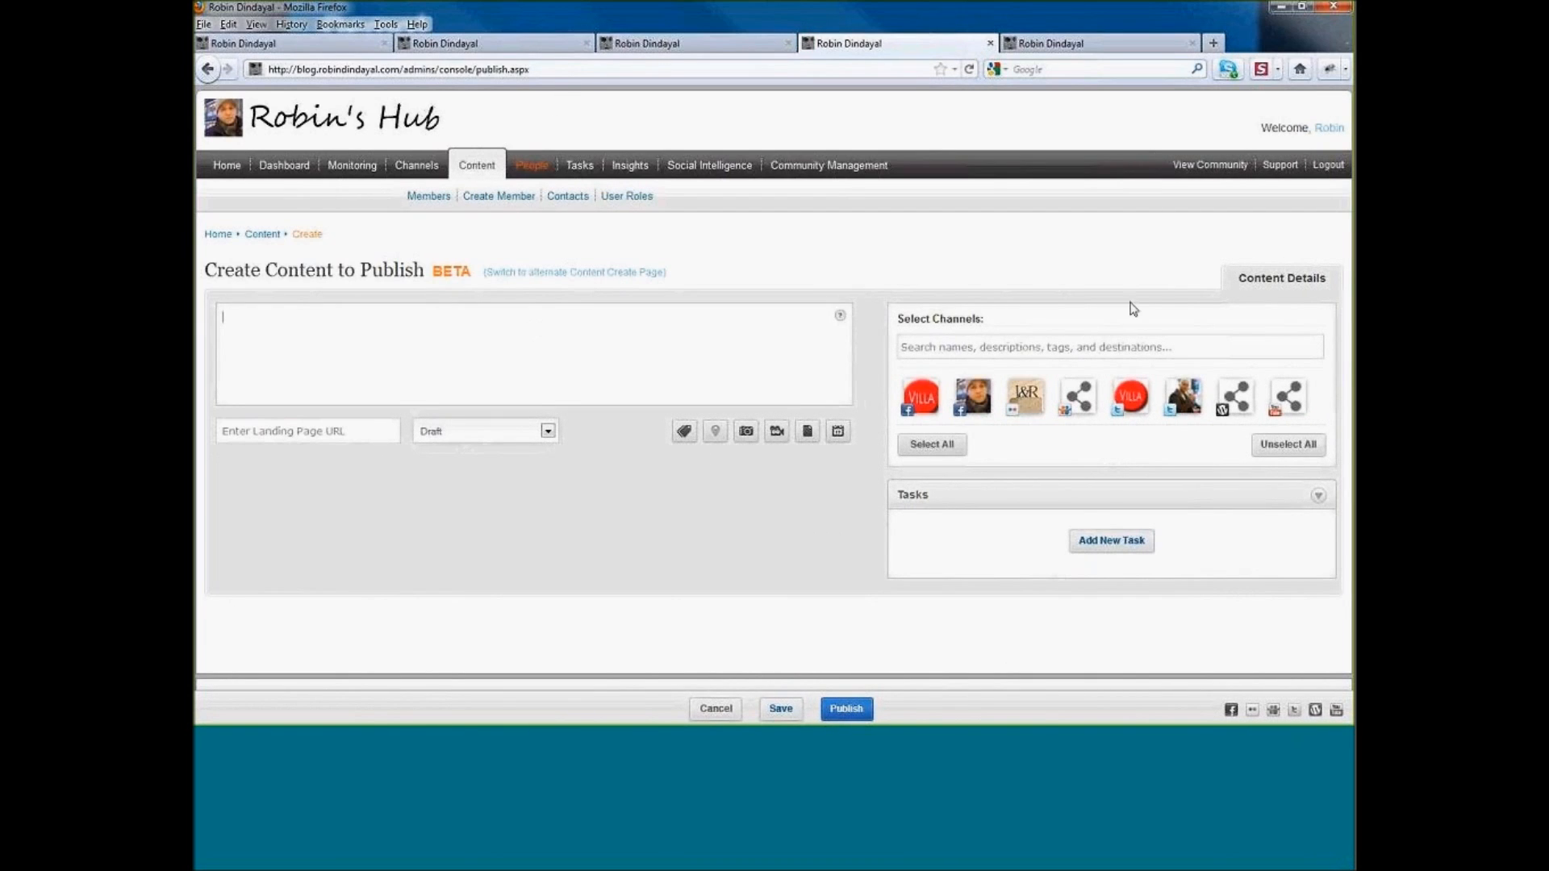
pyautogui.click(1231, 408)
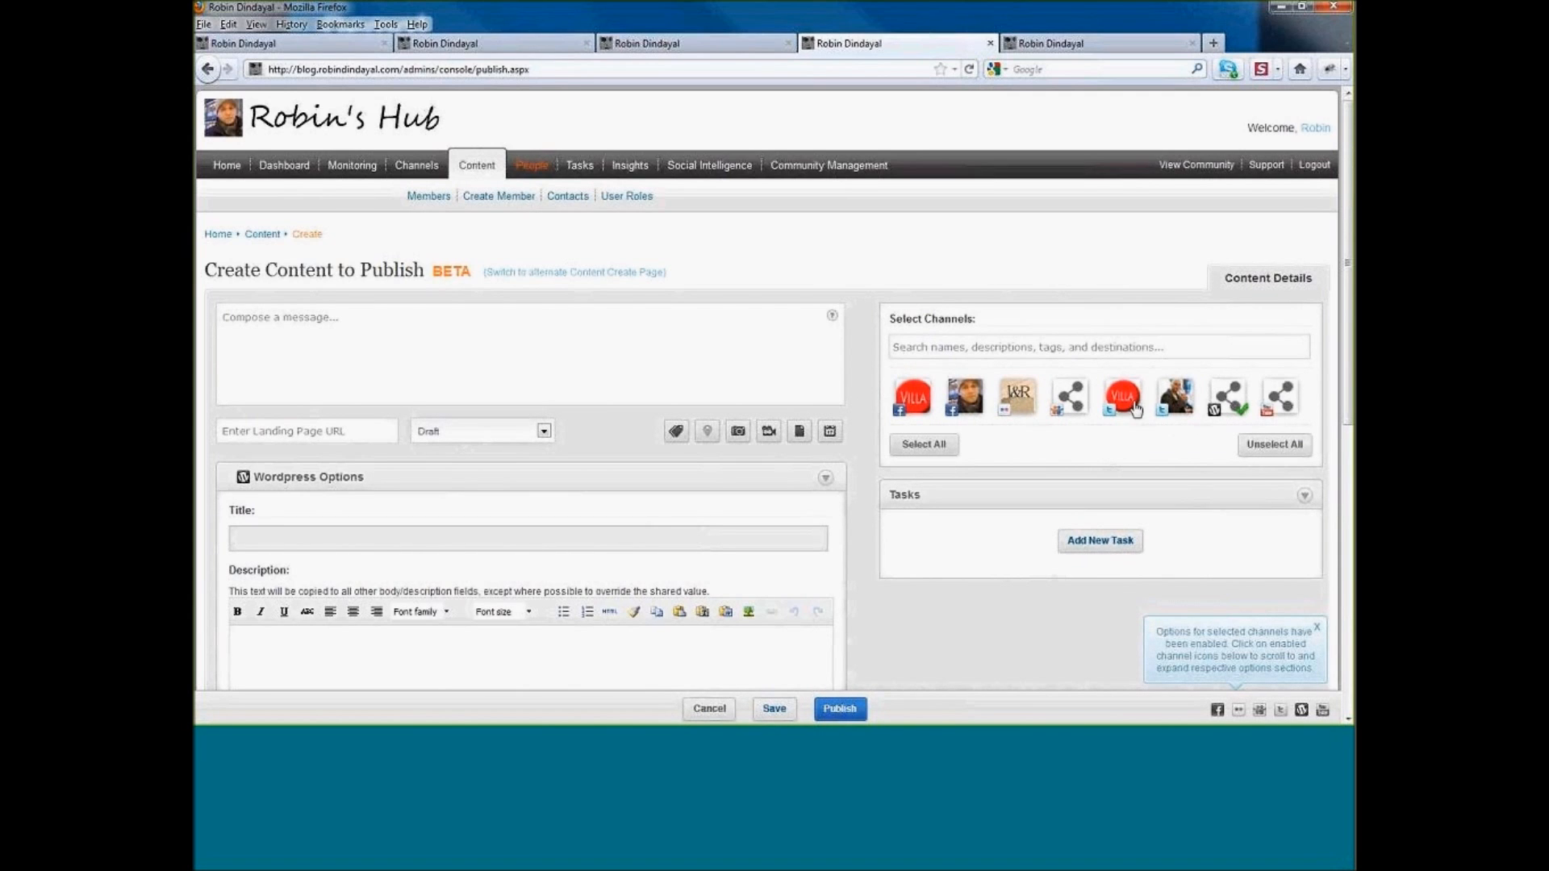
pyautogui.scroll(-3, 849, 363)
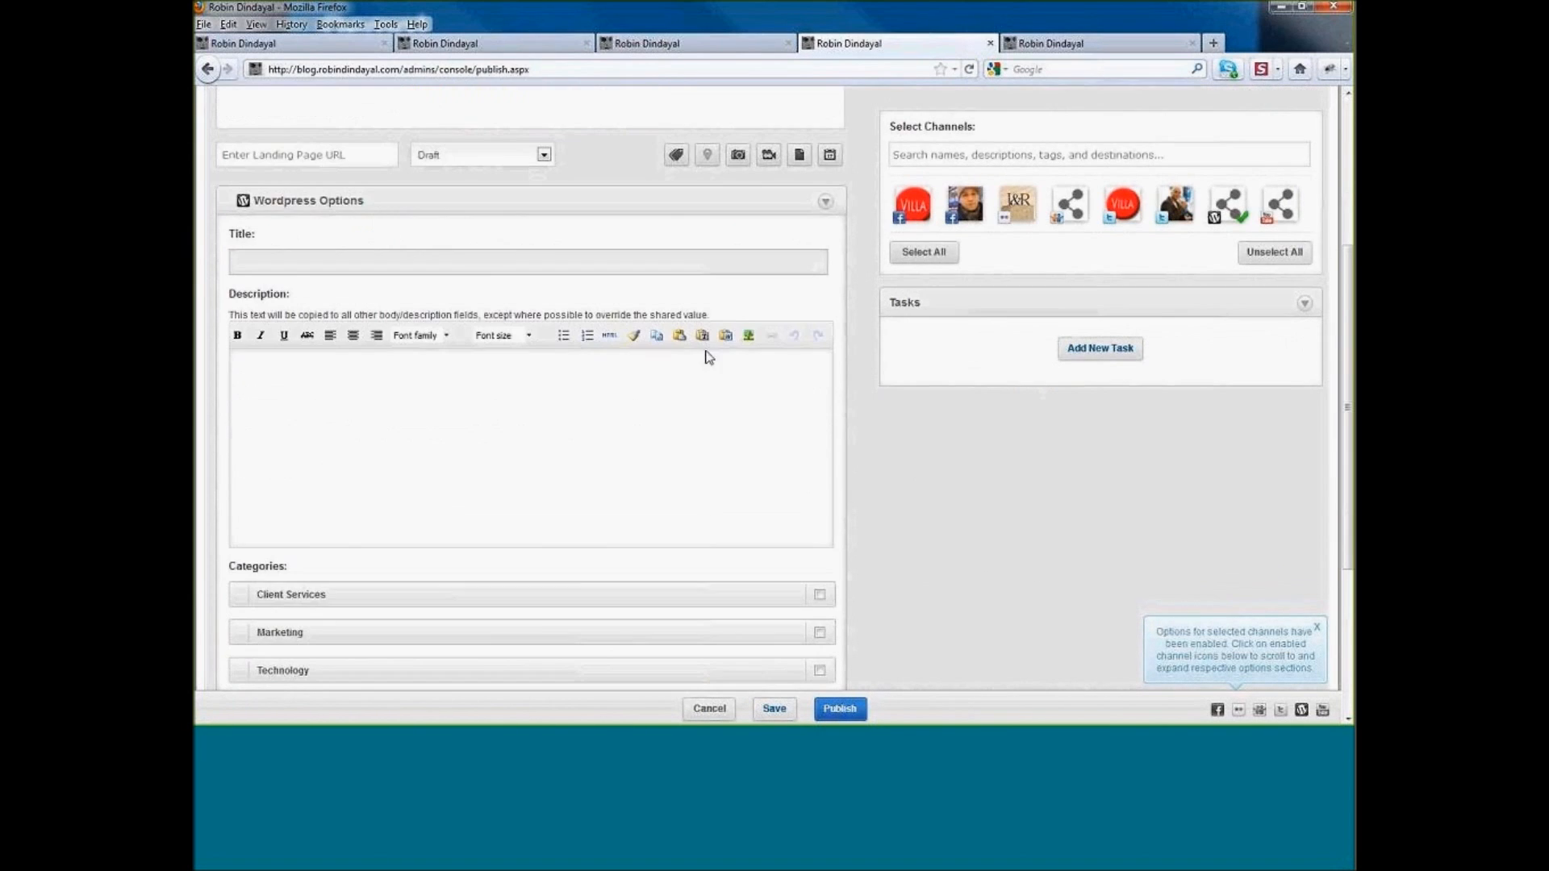
pyautogui.scroll(2, 419, 226)
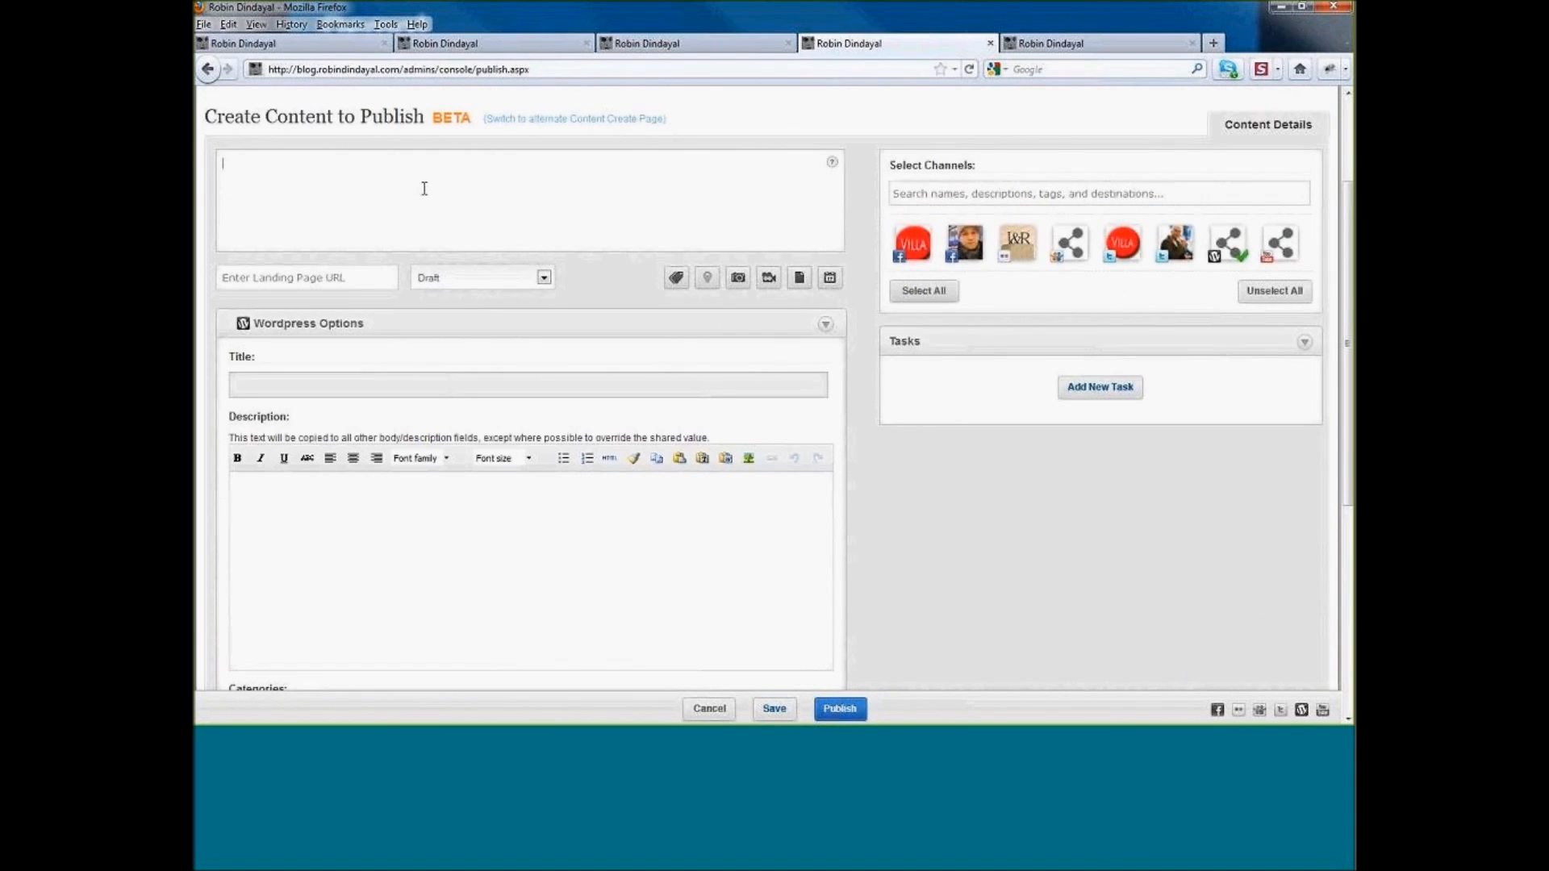
pyautogui.write('his is the title of my blog post')
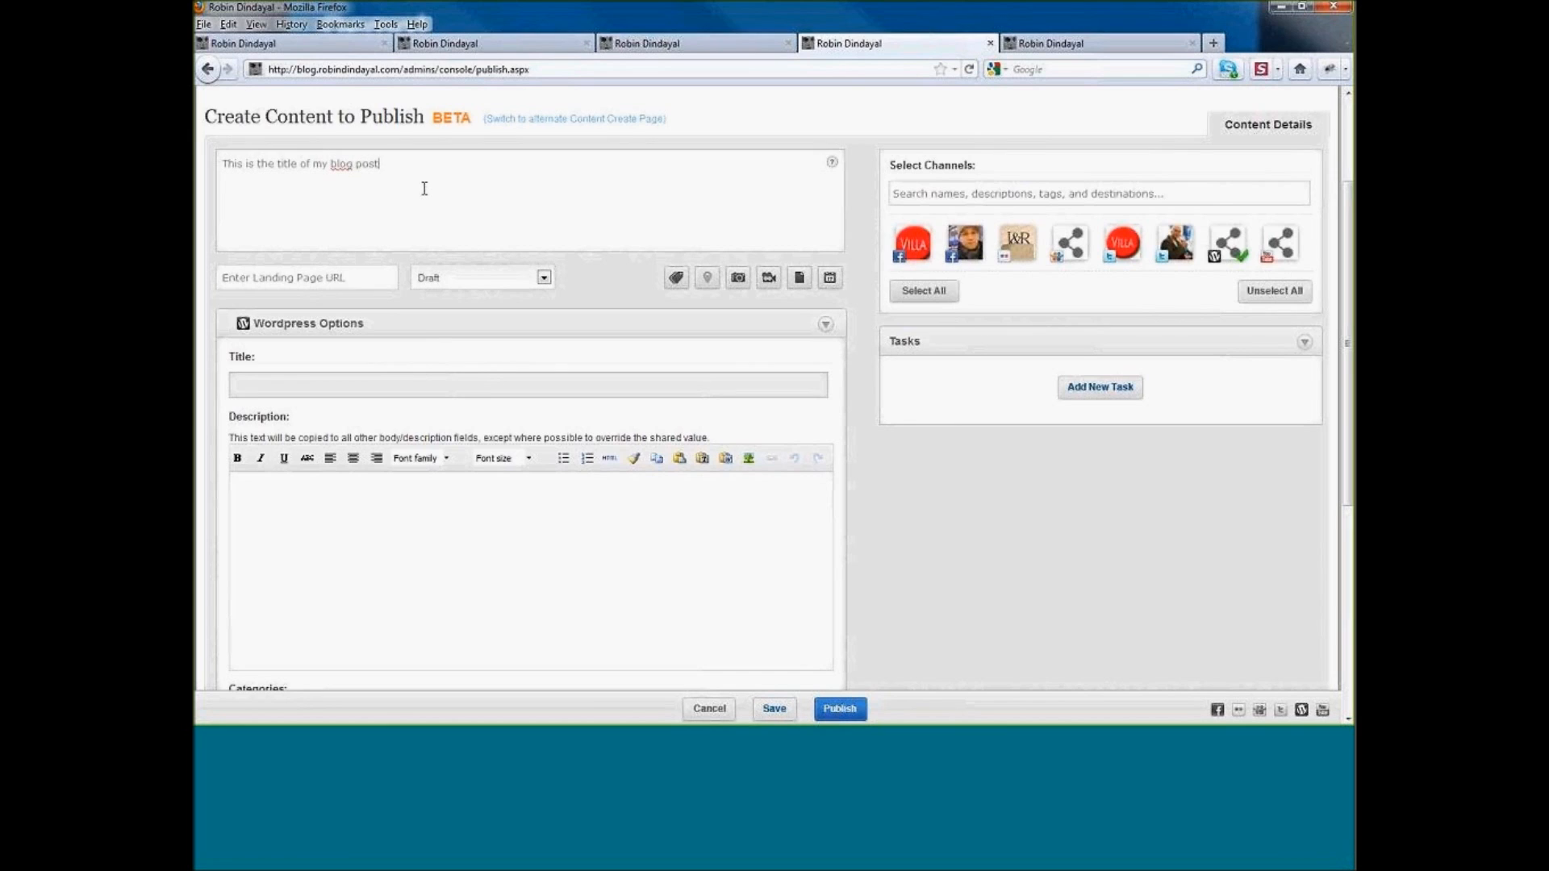
# - Set the WordPress description to "This is my body..."
pyautogui.scroll(-3, 297, 355)
pyautogui.click(282, 484)
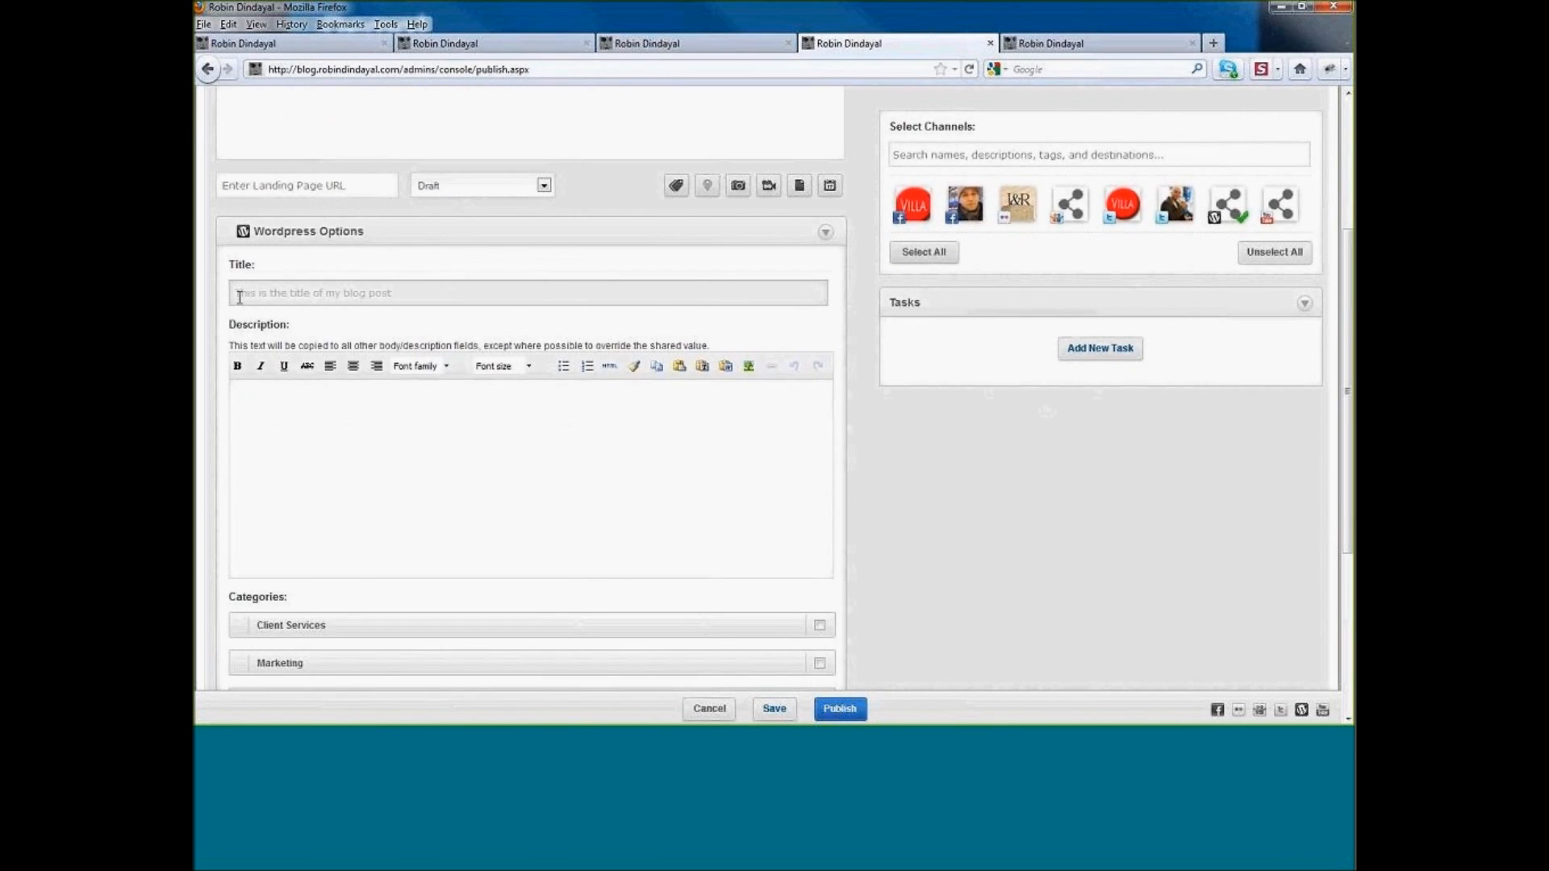
pyautogui.write('Thi')
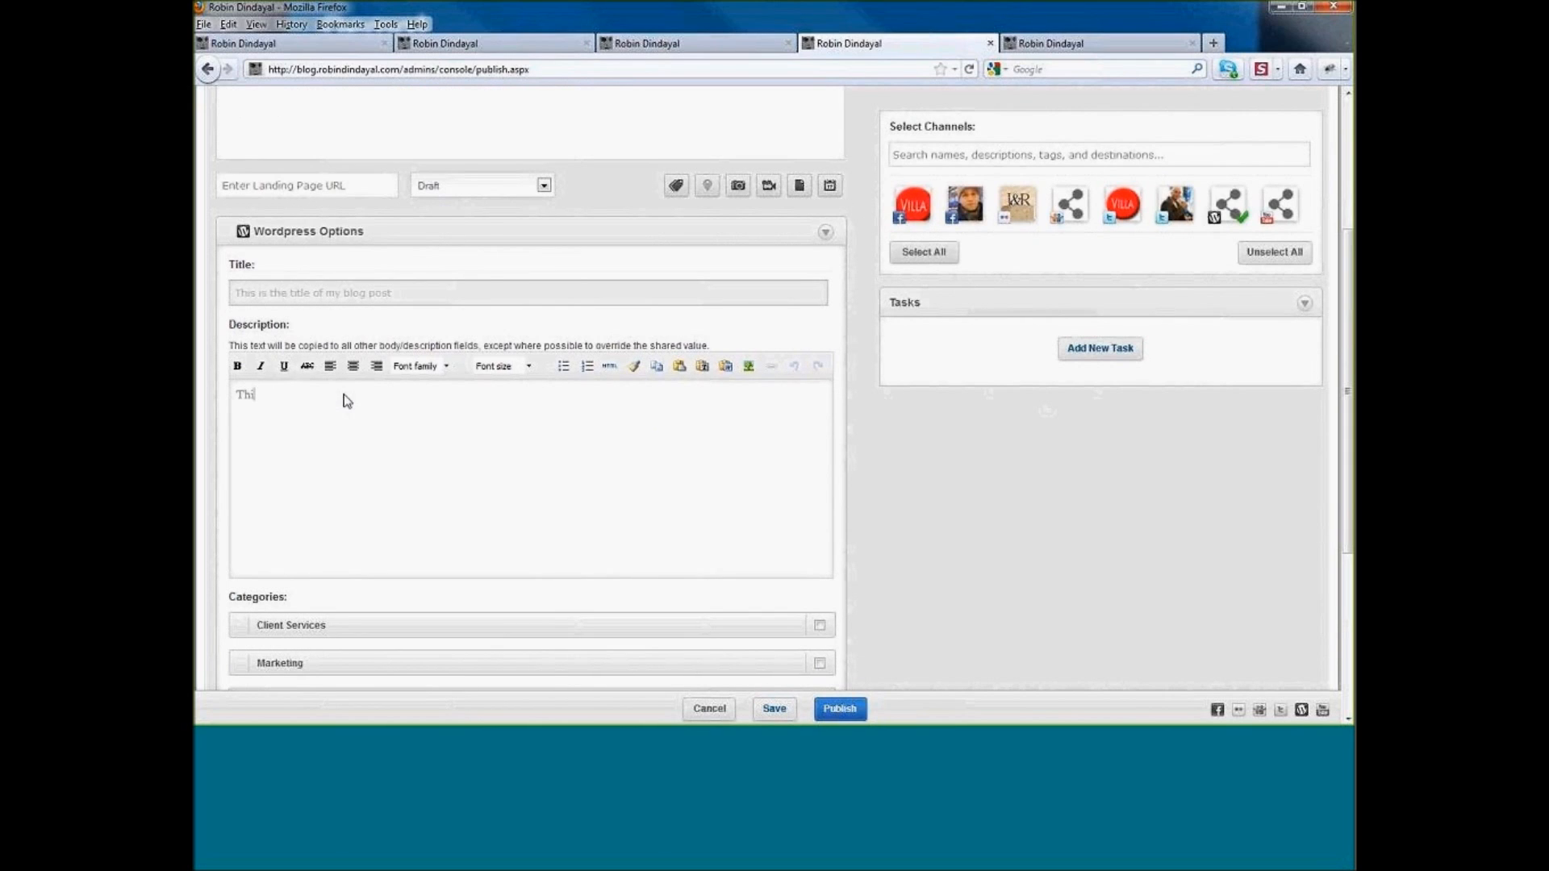
pyautogui.write('s is my body...')
# - Check the photo attachment options for the blog post and close them again
pyautogui.scroll(3, 606, 398)
pyautogui.click(739, 277)
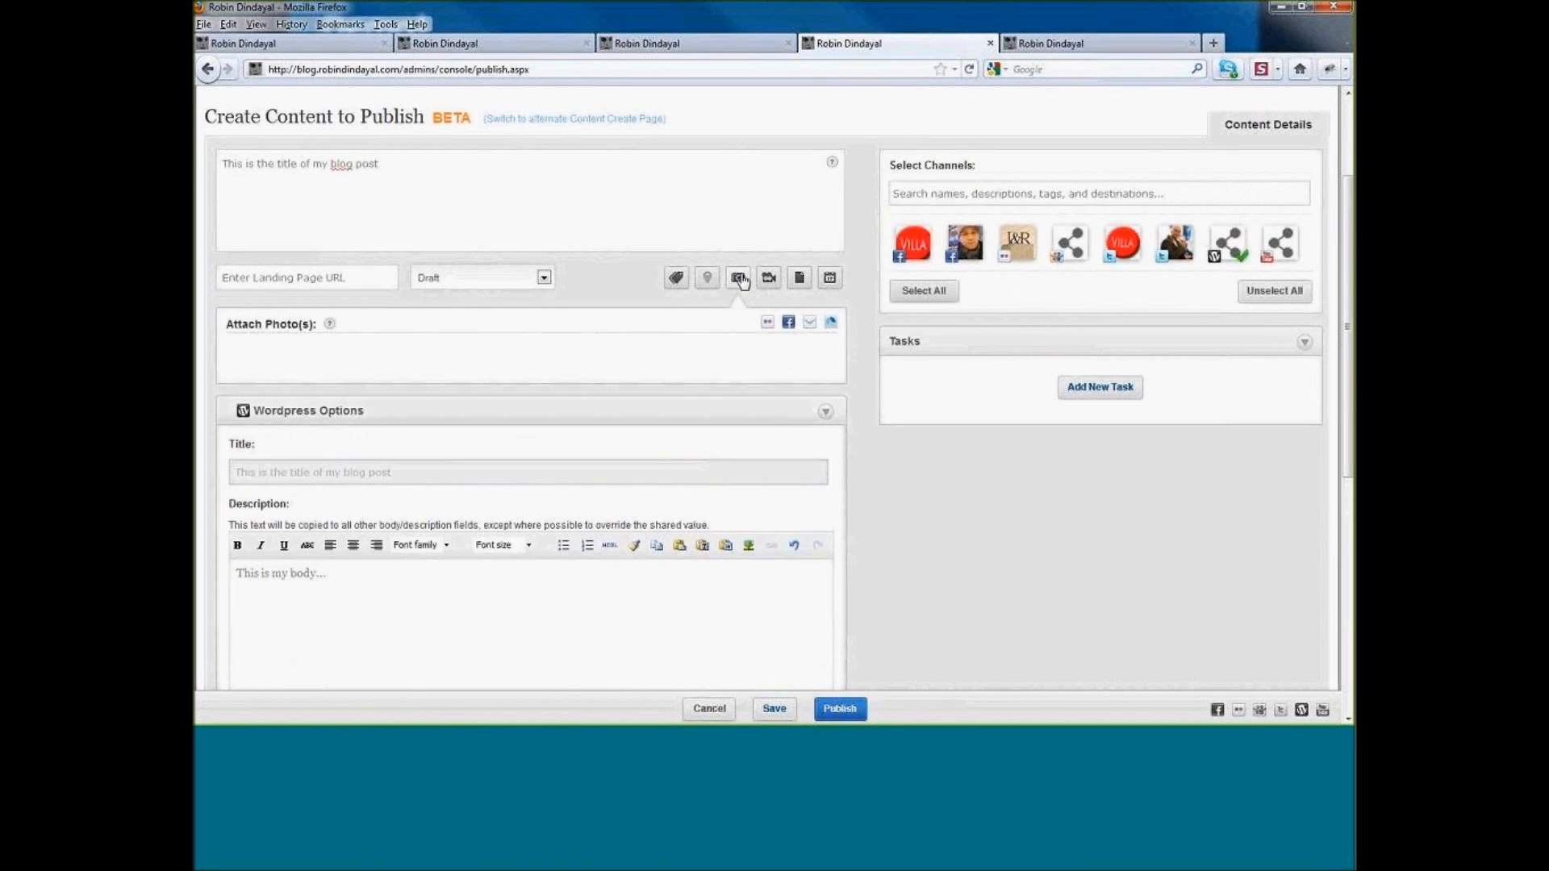
pyautogui.click(738, 278)
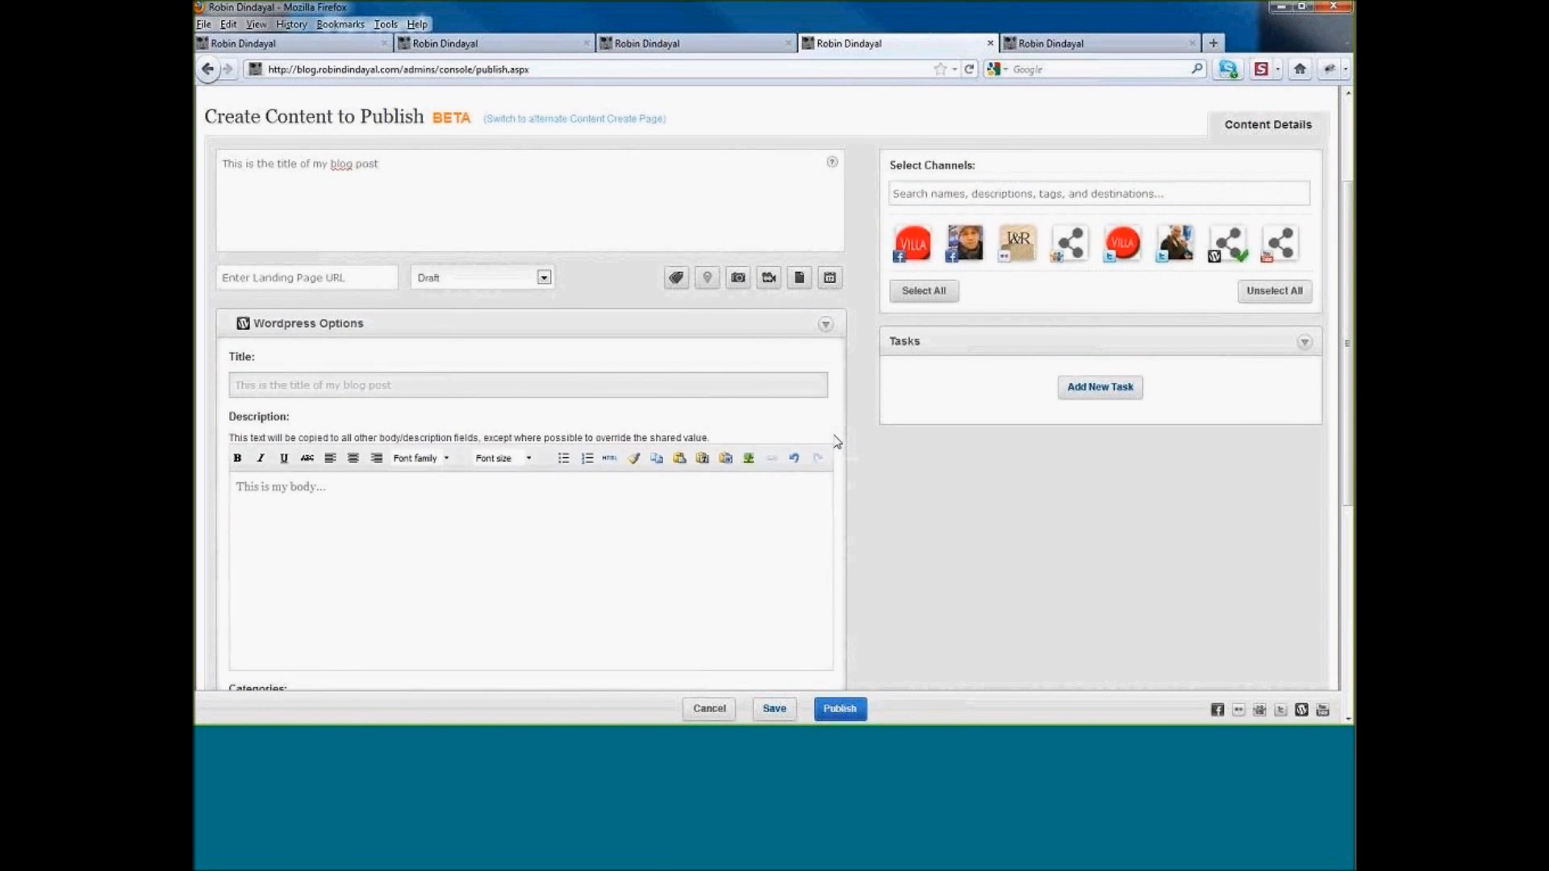
# - Review the list of categories available in the WordPress options
pyautogui.scroll(-3, 740, 284)
pyautogui.scroll(-5, 369, 377)
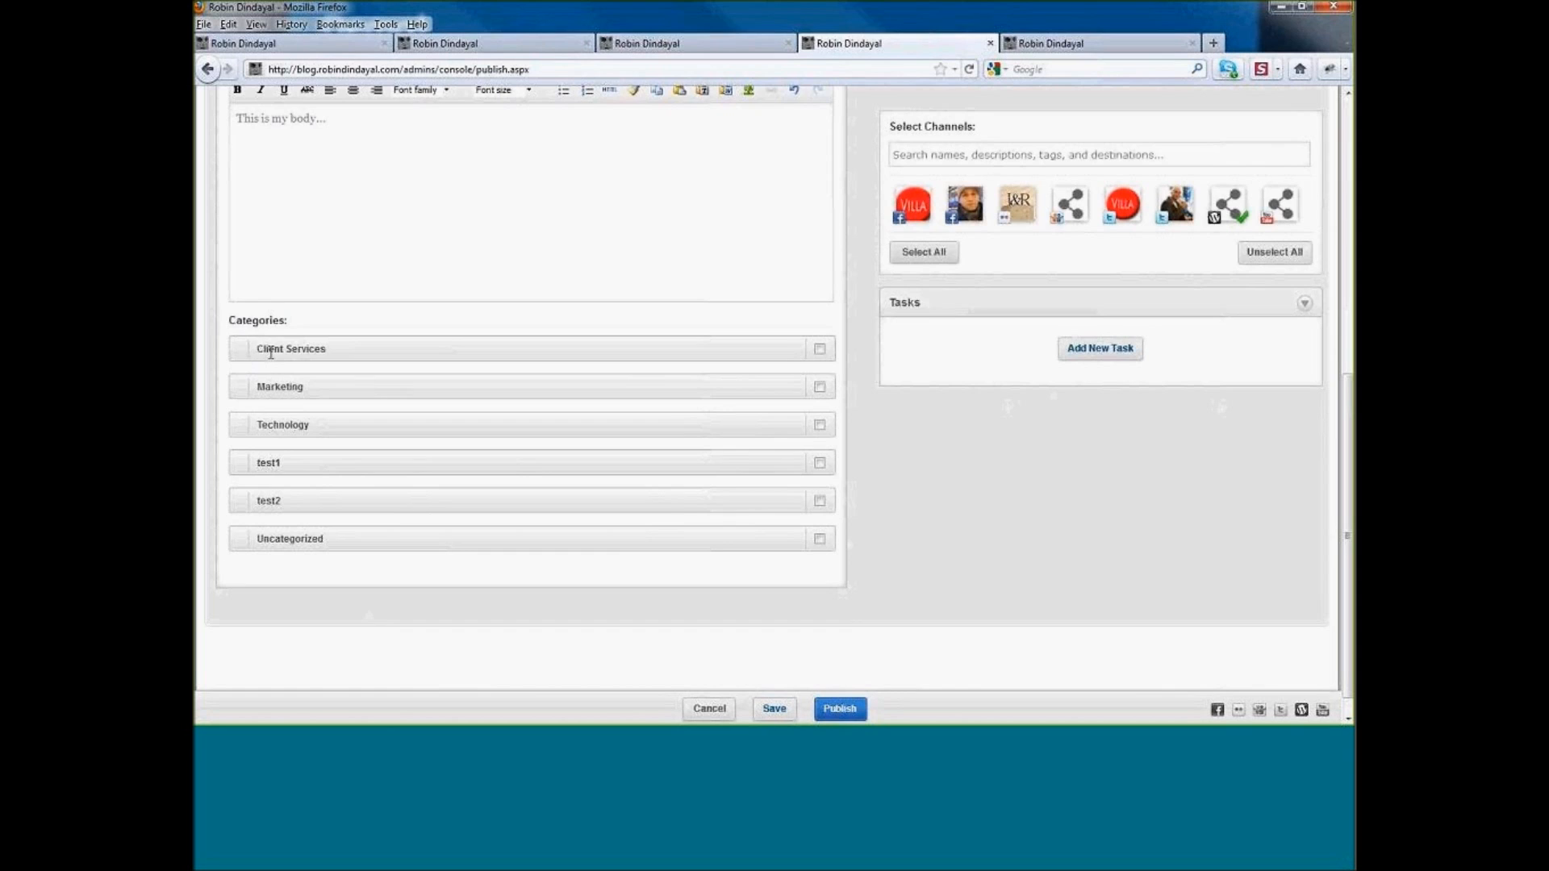
pyautogui.scroll(1, 271, 360)
pyautogui.scroll(2, 272, 360)
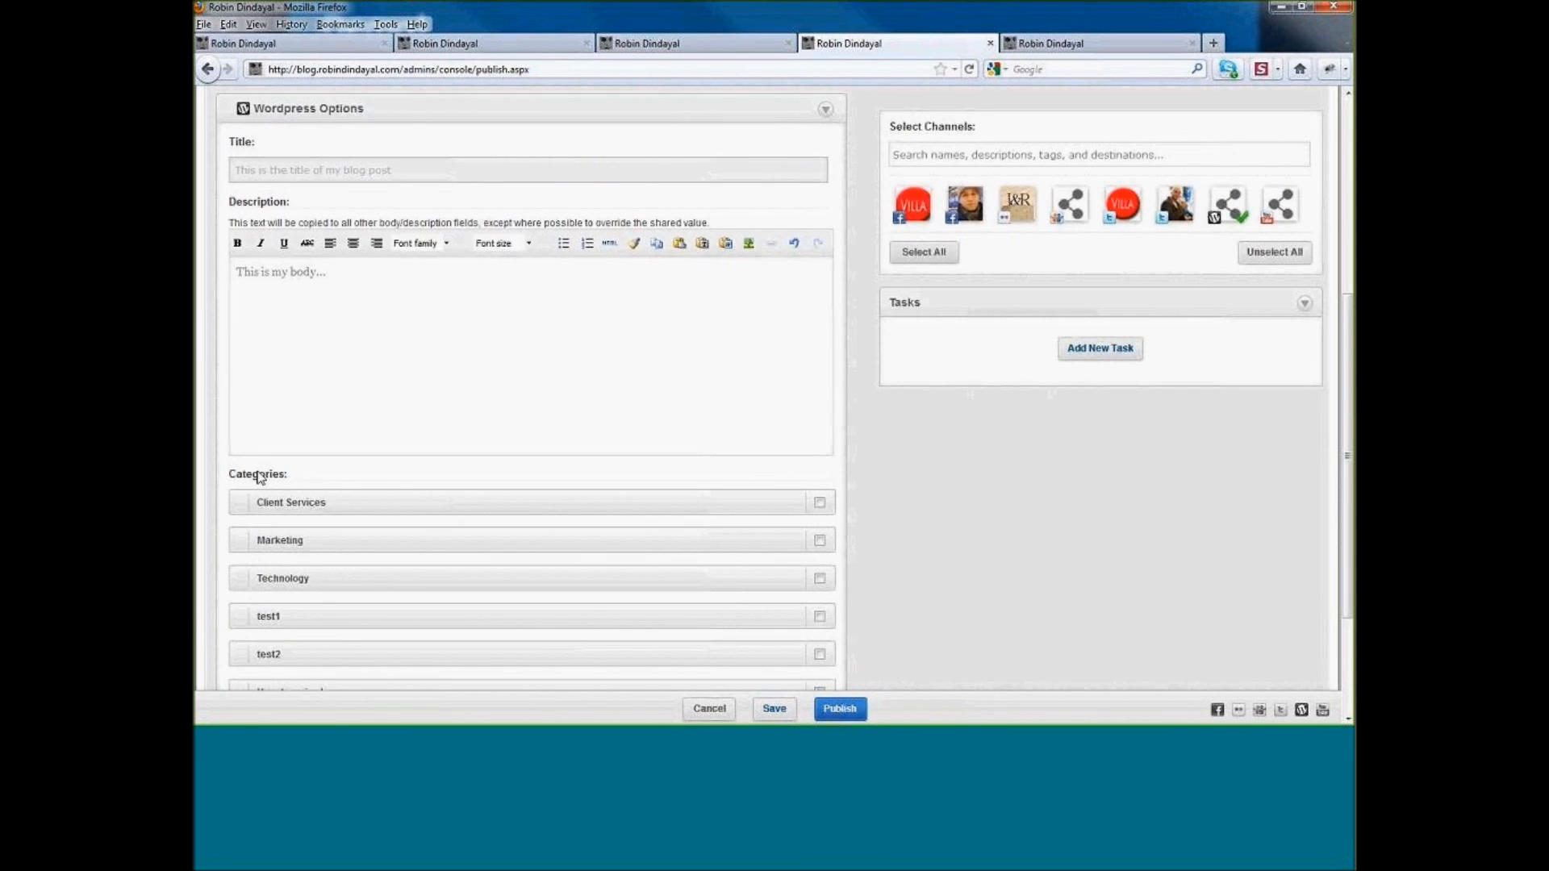
pyautogui.scroll(-3, 858, 567)
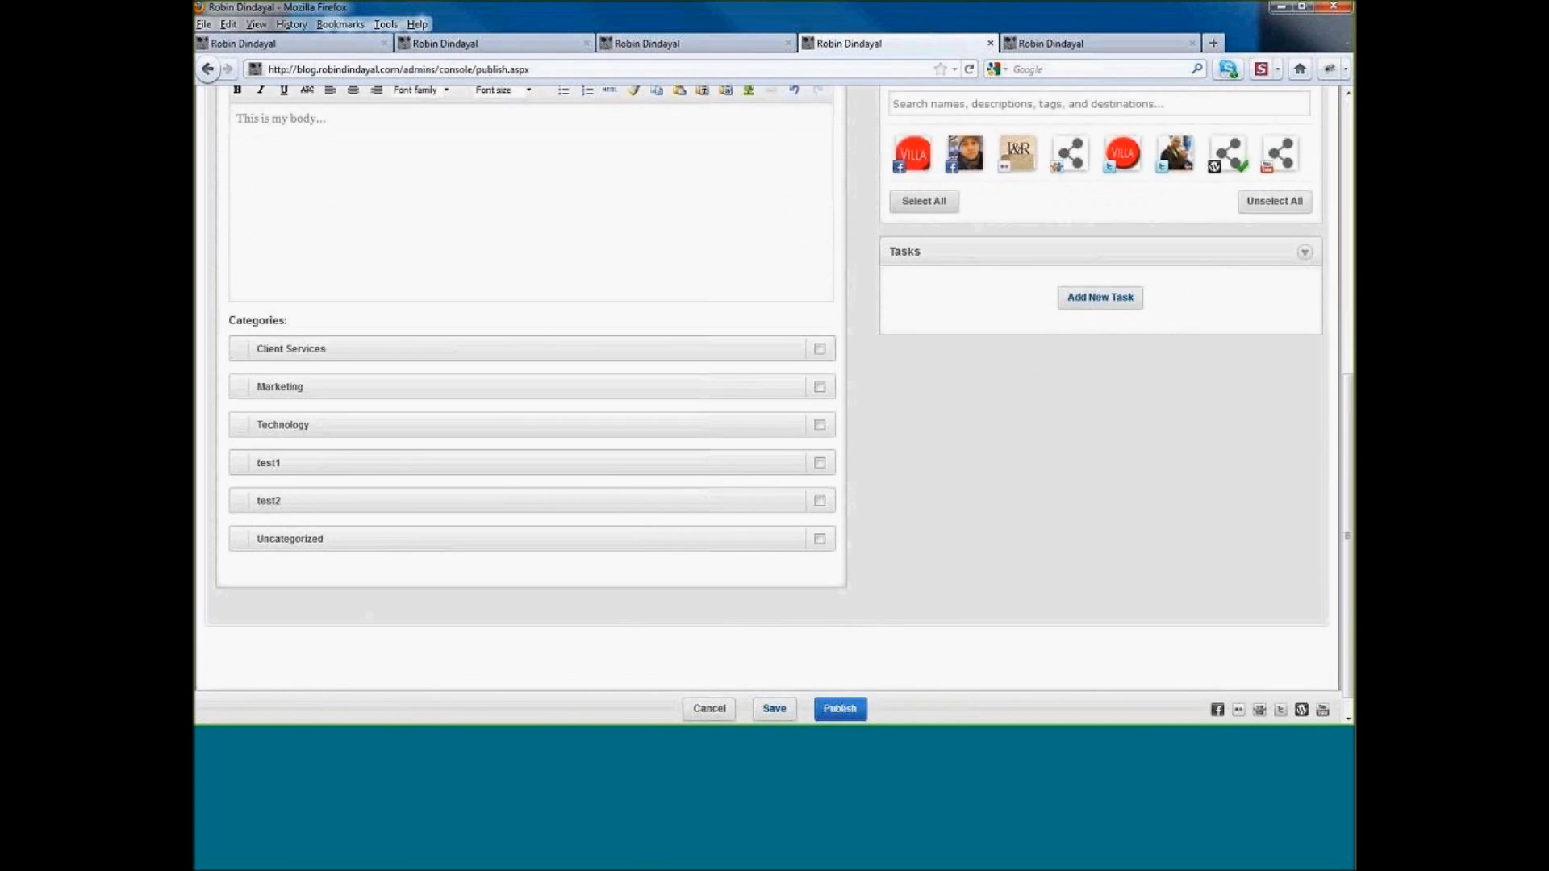
# - Assign the blog post to the Client Services and Marketing categories in the WordPress options
pyautogui.click(820, 349)
pyautogui.click(821, 386)
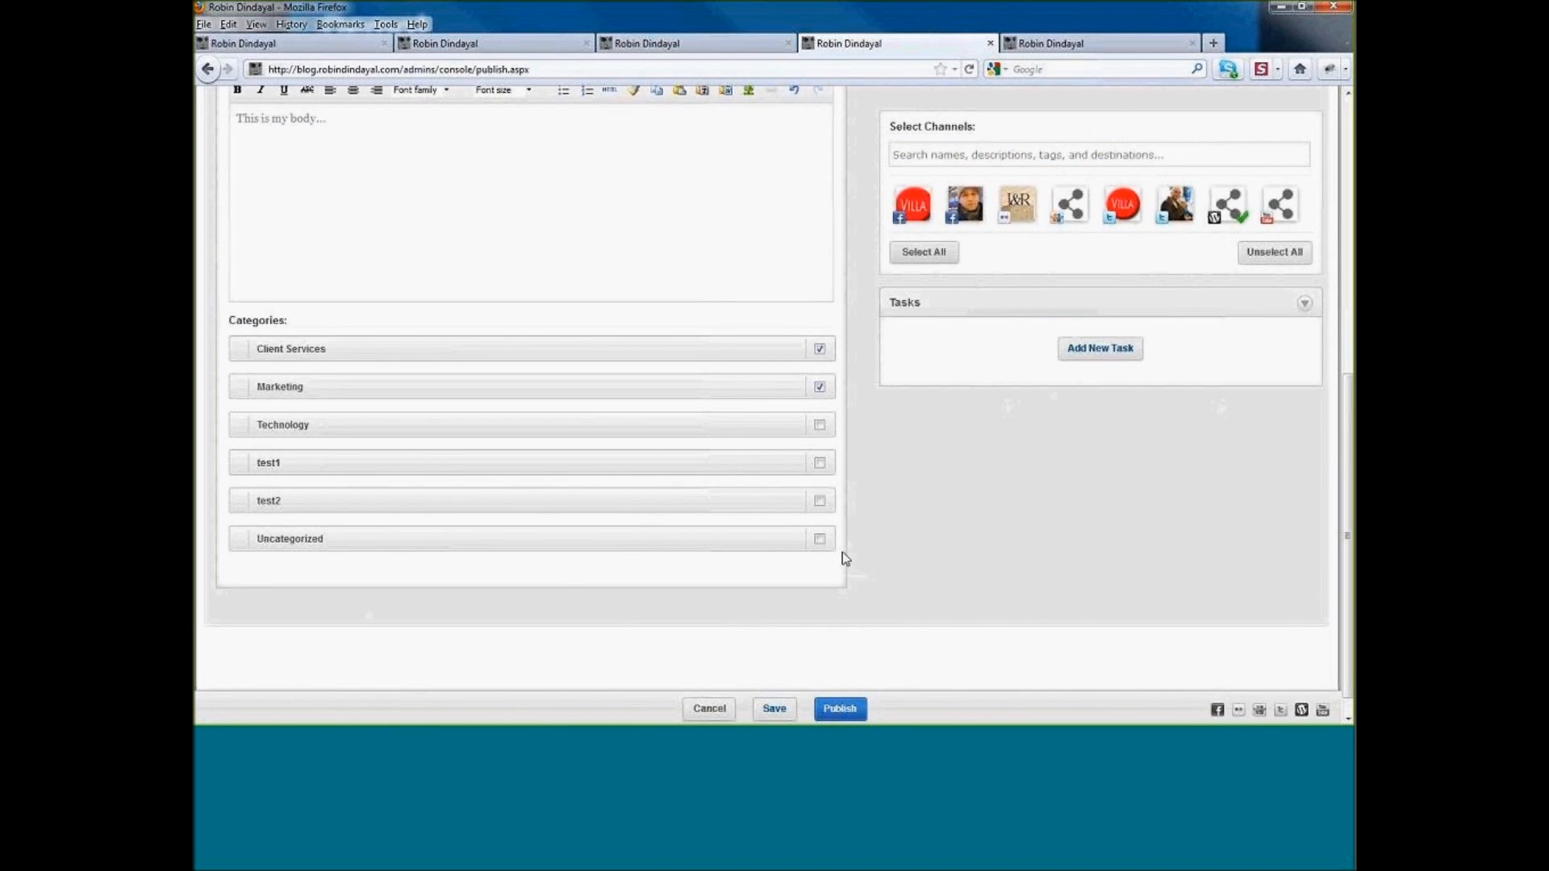
pyautogui.scroll(2, 410, 269)
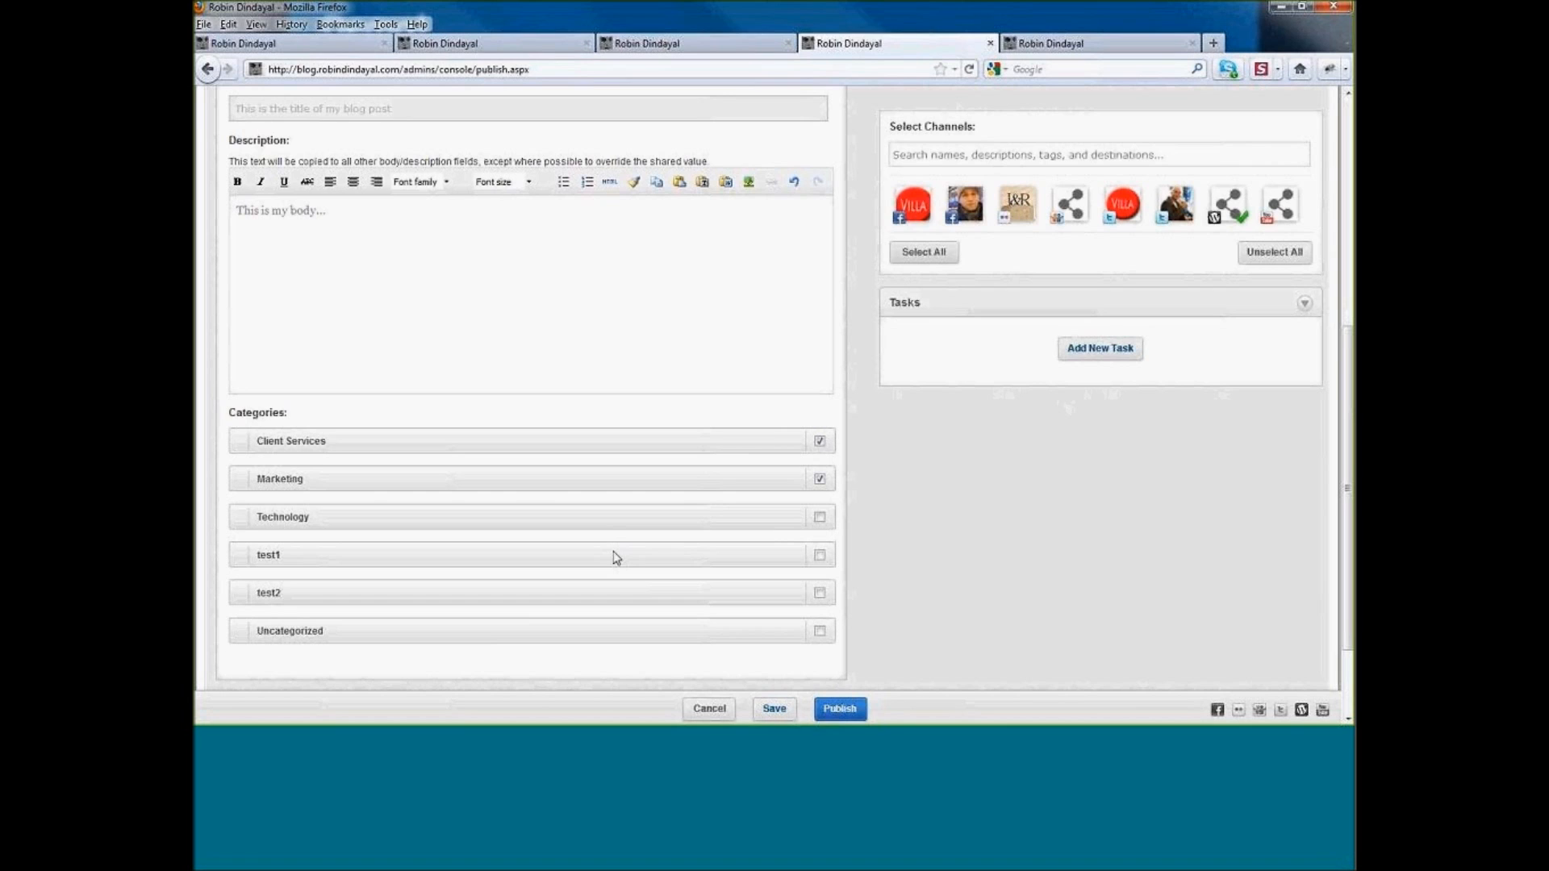
pyautogui.scroll(1, 615, 556)
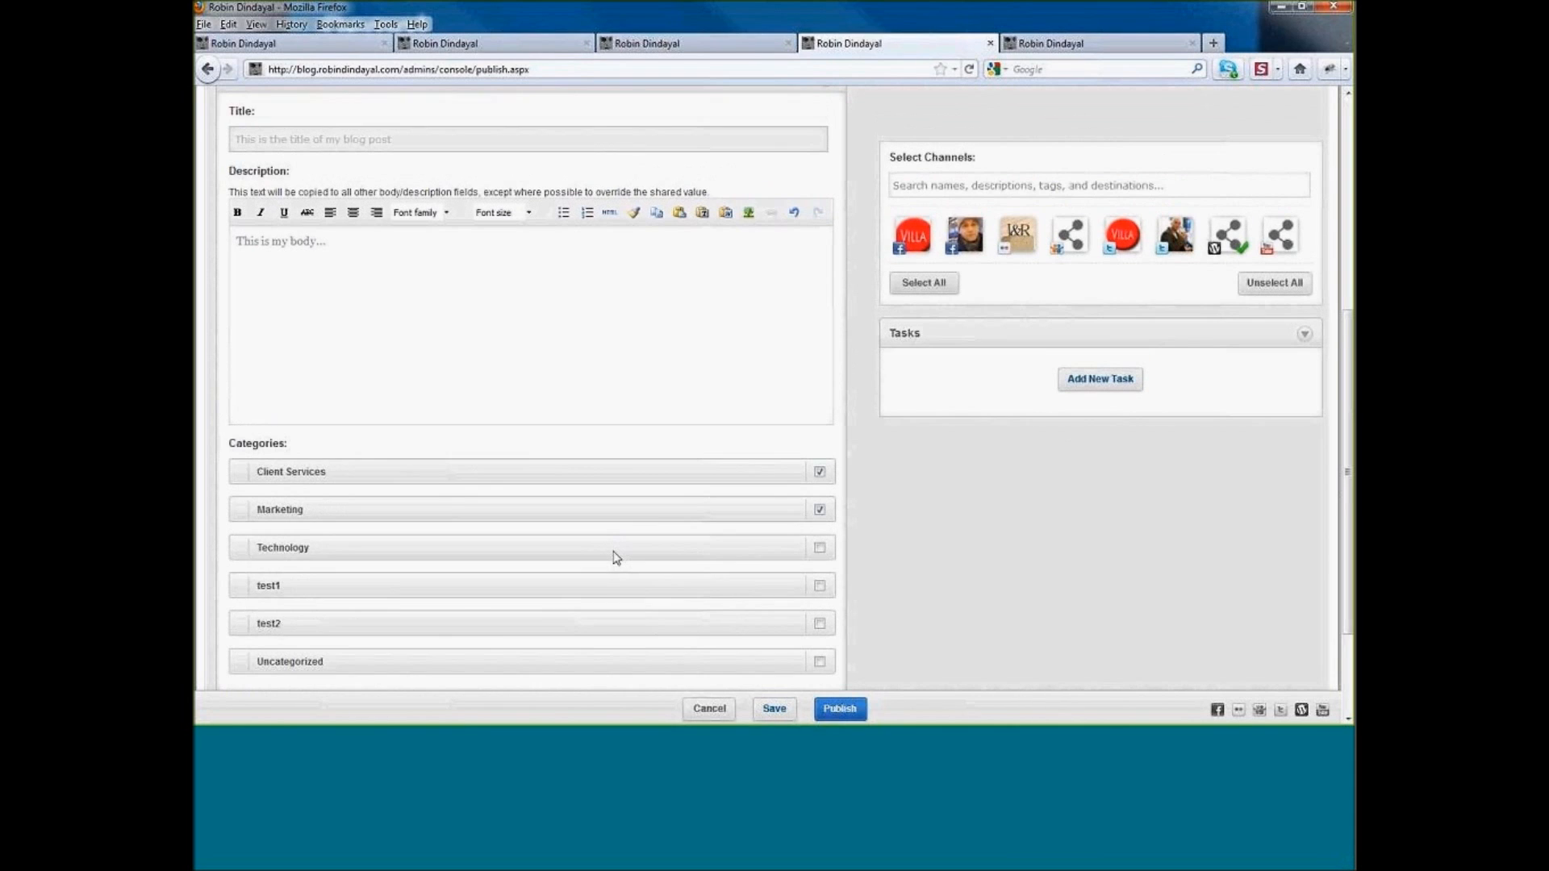
pyautogui.scroll(5, 616, 557)
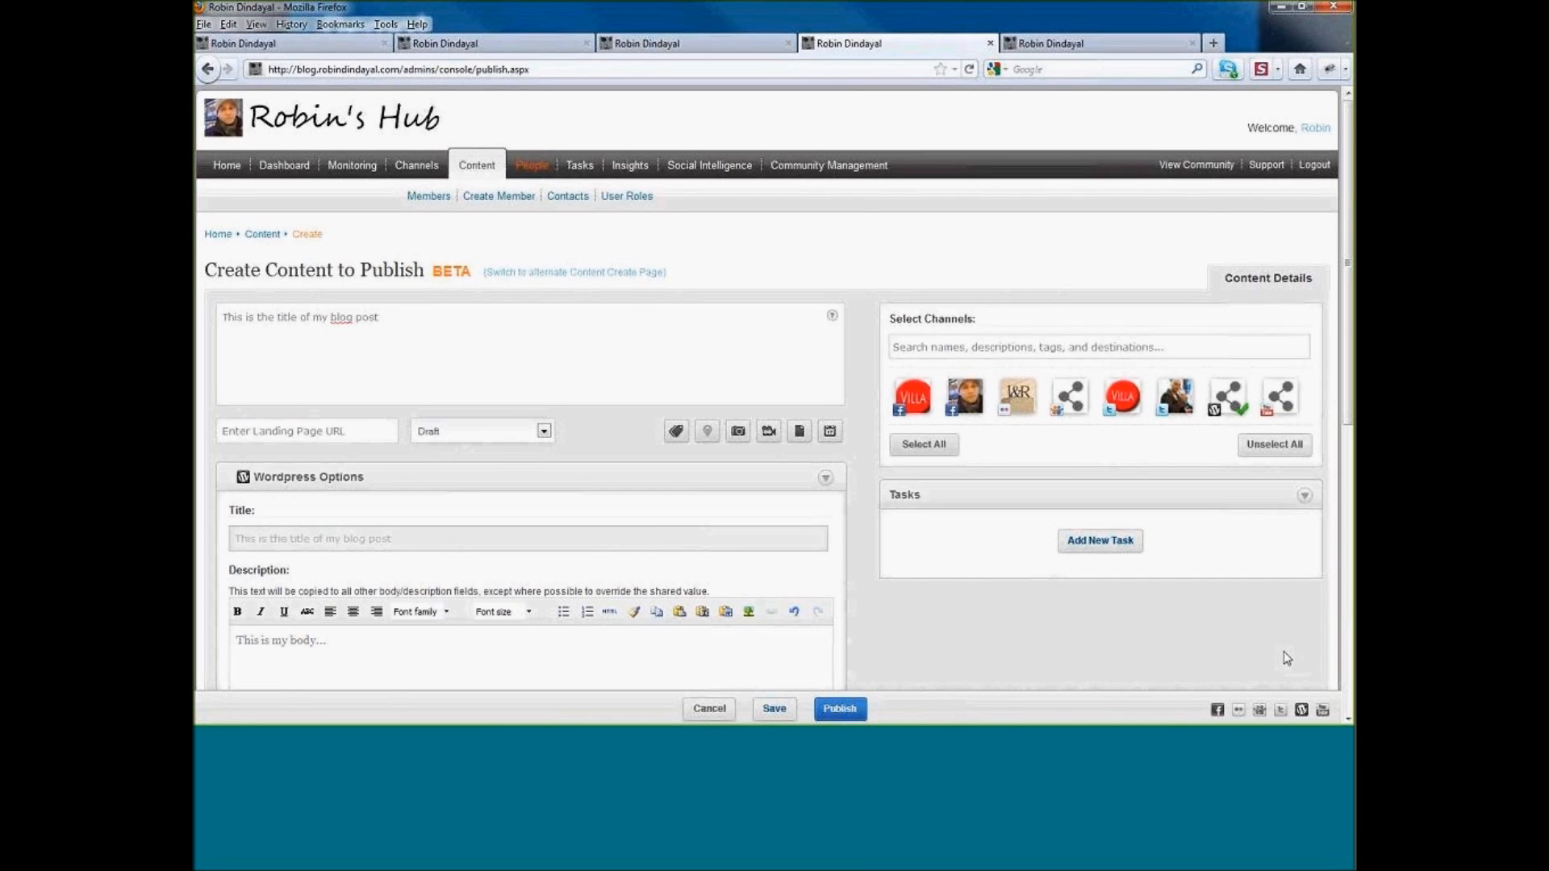
# - Switch to the slide presentation and advance to the slide on Report Cloud and the Social Intelligence Dashboard
pyautogui.hotkey('alt', 'Tab')
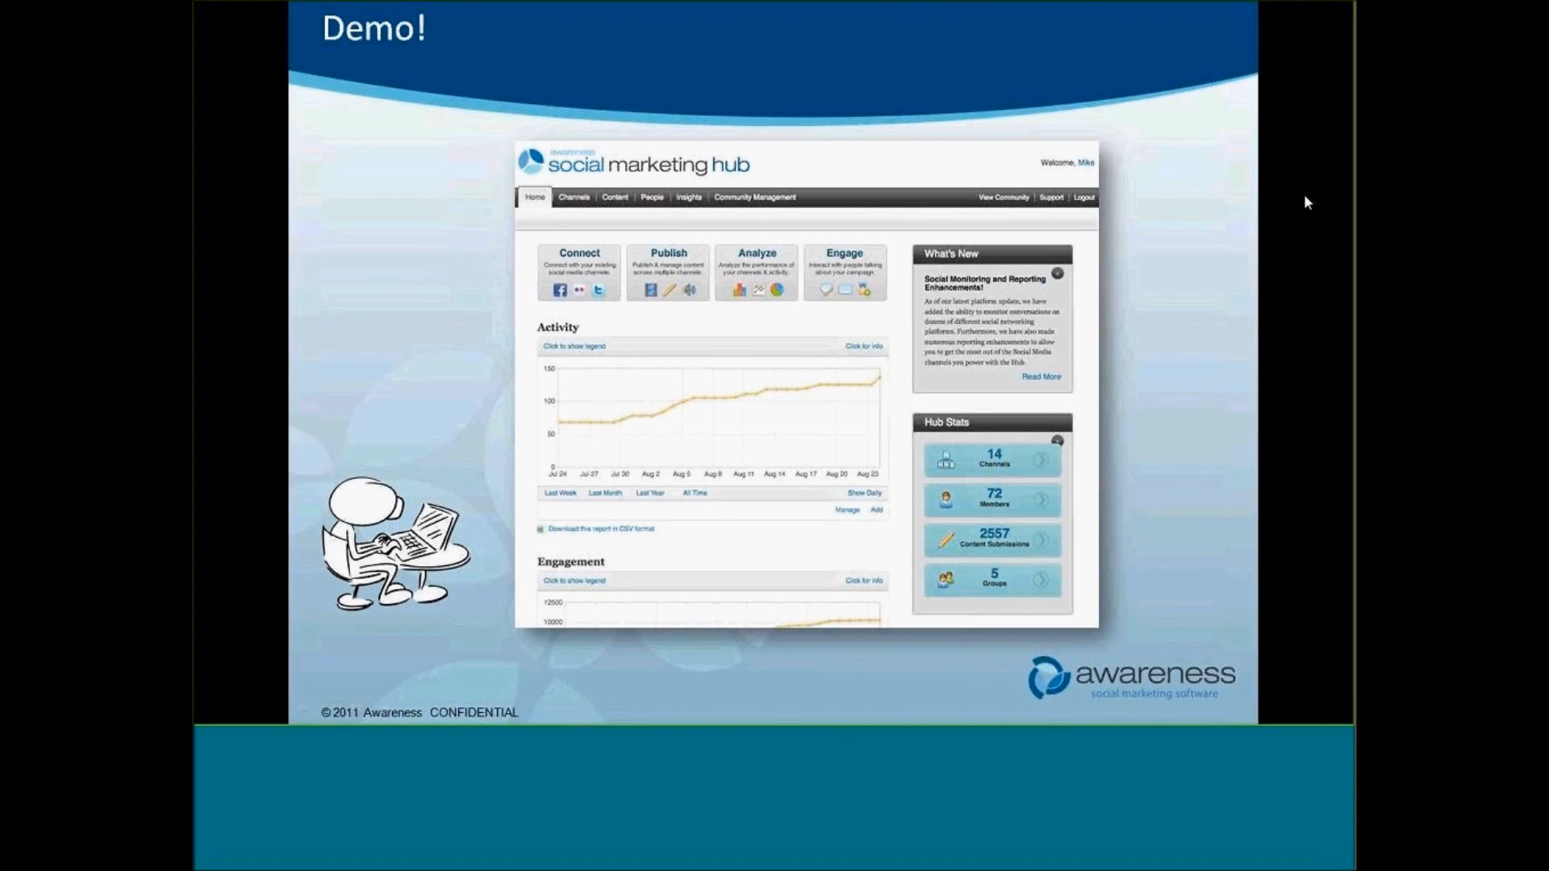
pyautogui.press('Right')
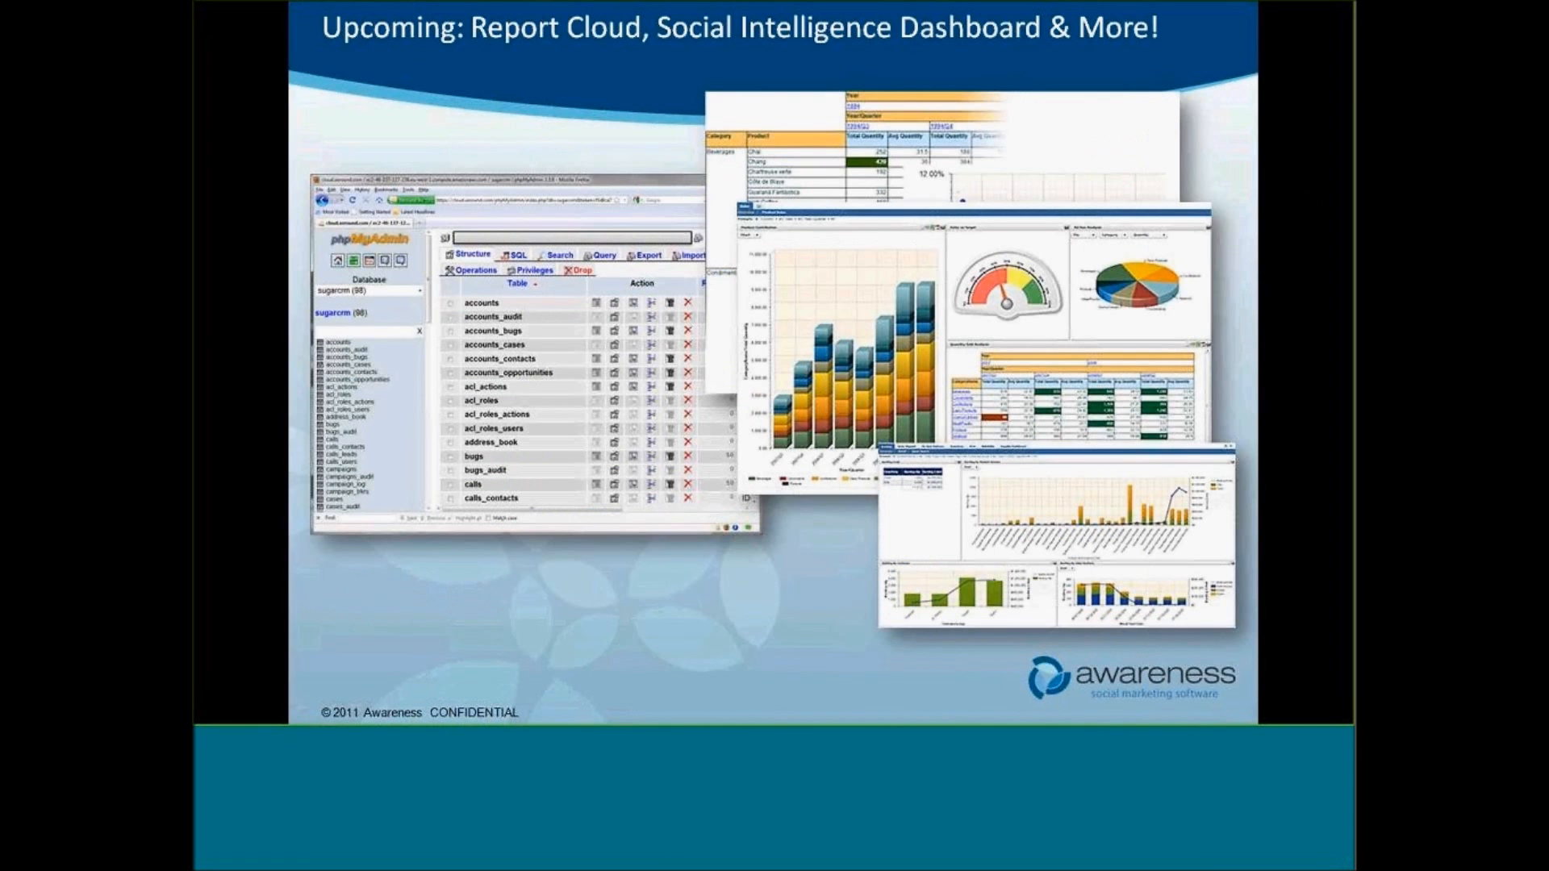